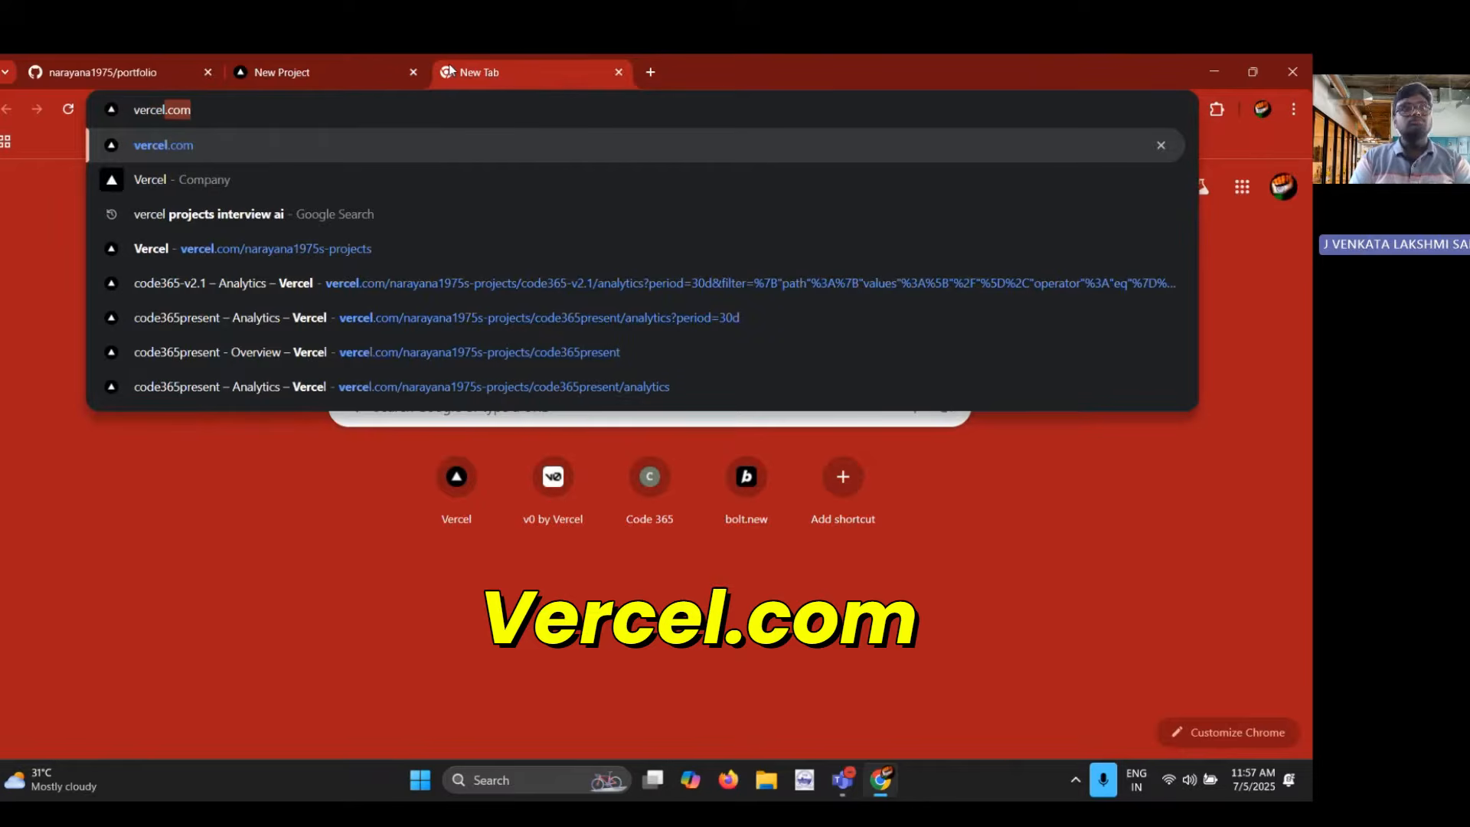
# Open the Vercel projects dashboard at vercel.com
pyautogui.press('Return')
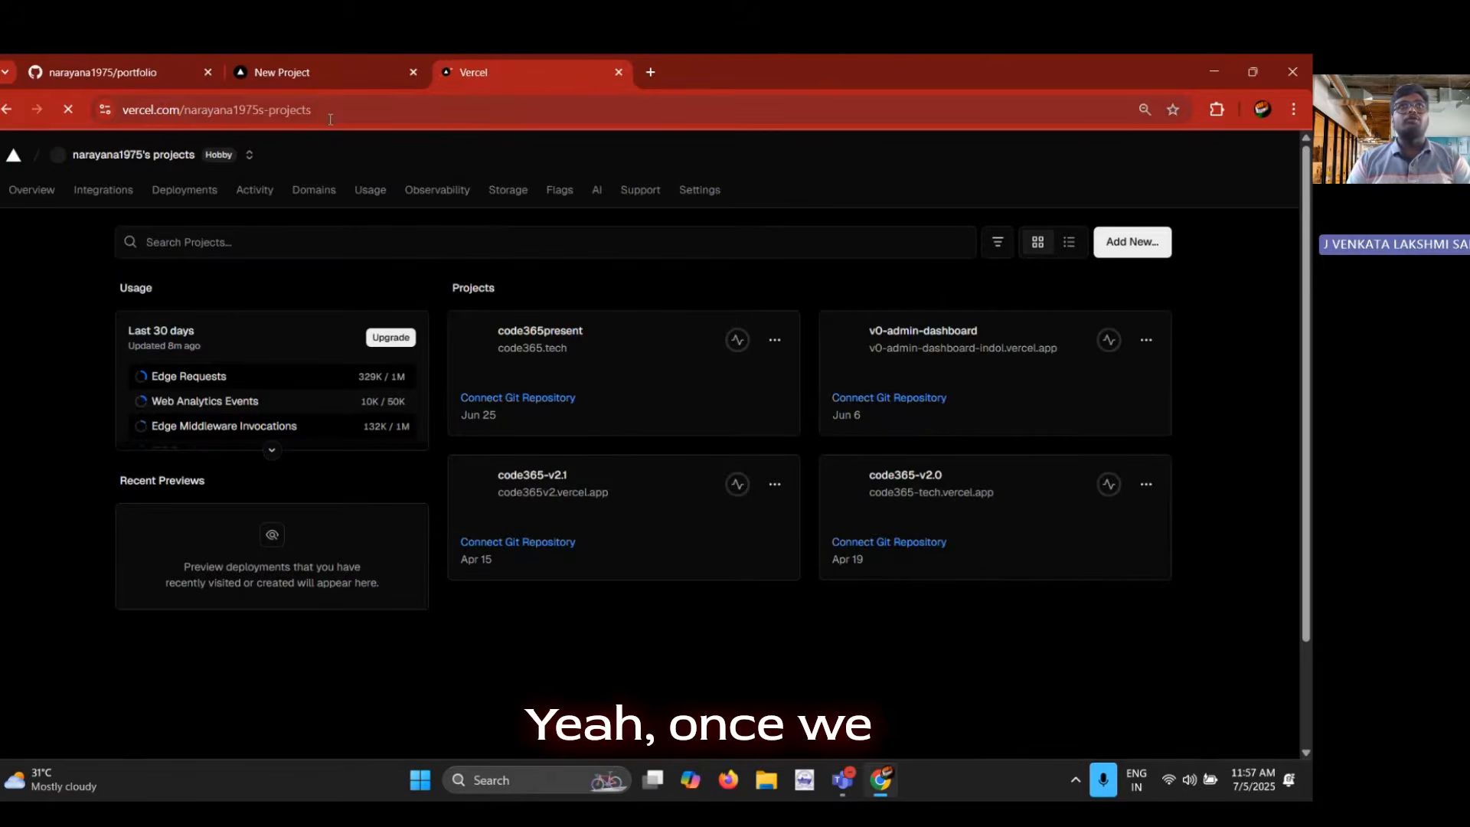
pyautogui.moveTo(330, 119); pyautogui.dragTo(205, 110)
pyautogui.press('BackSpace')
pyautogui.press('BackSpace')
pyautogui.press('BackSpace')
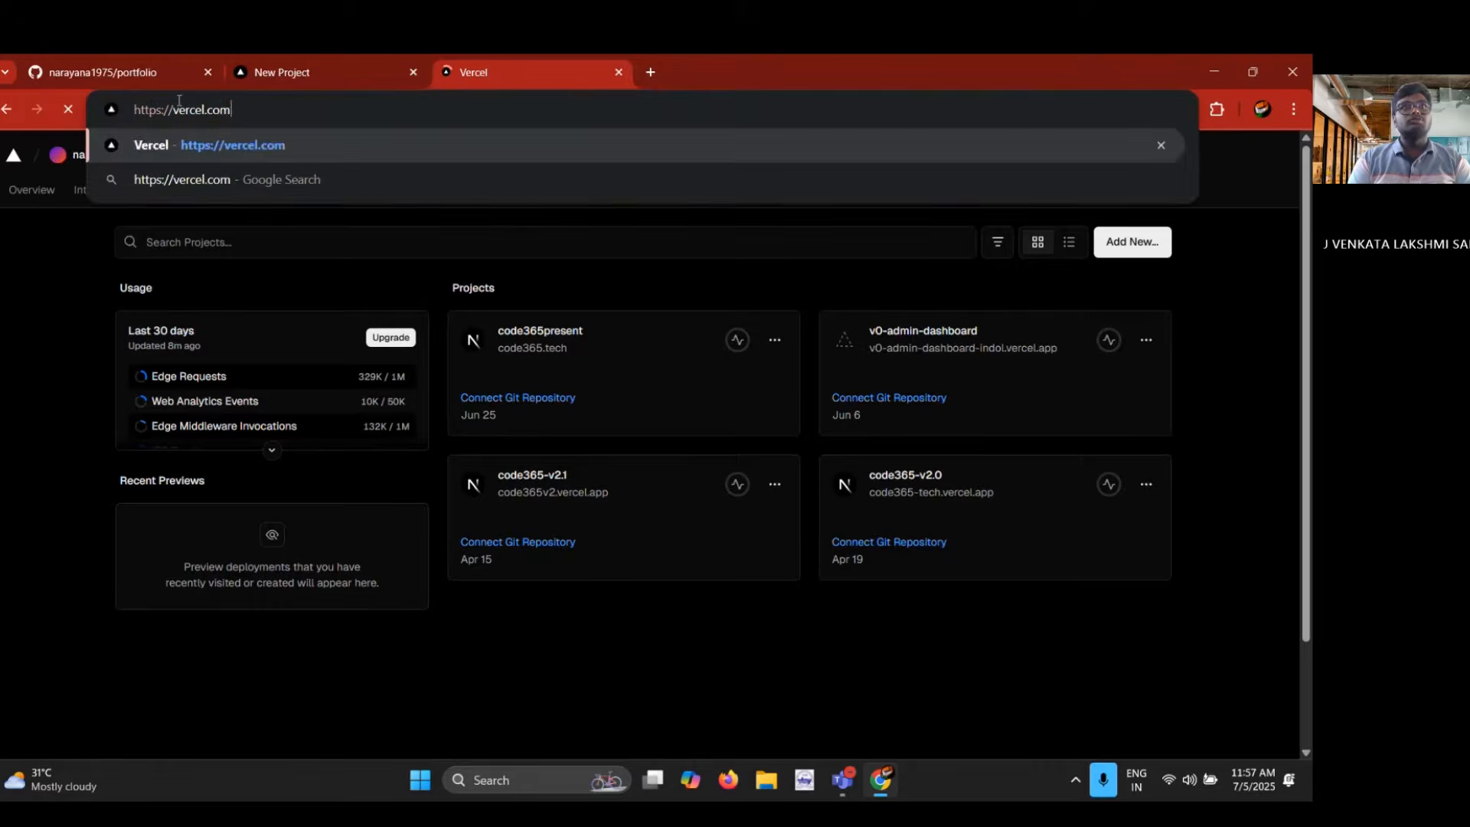
pyautogui.click(28, 308)
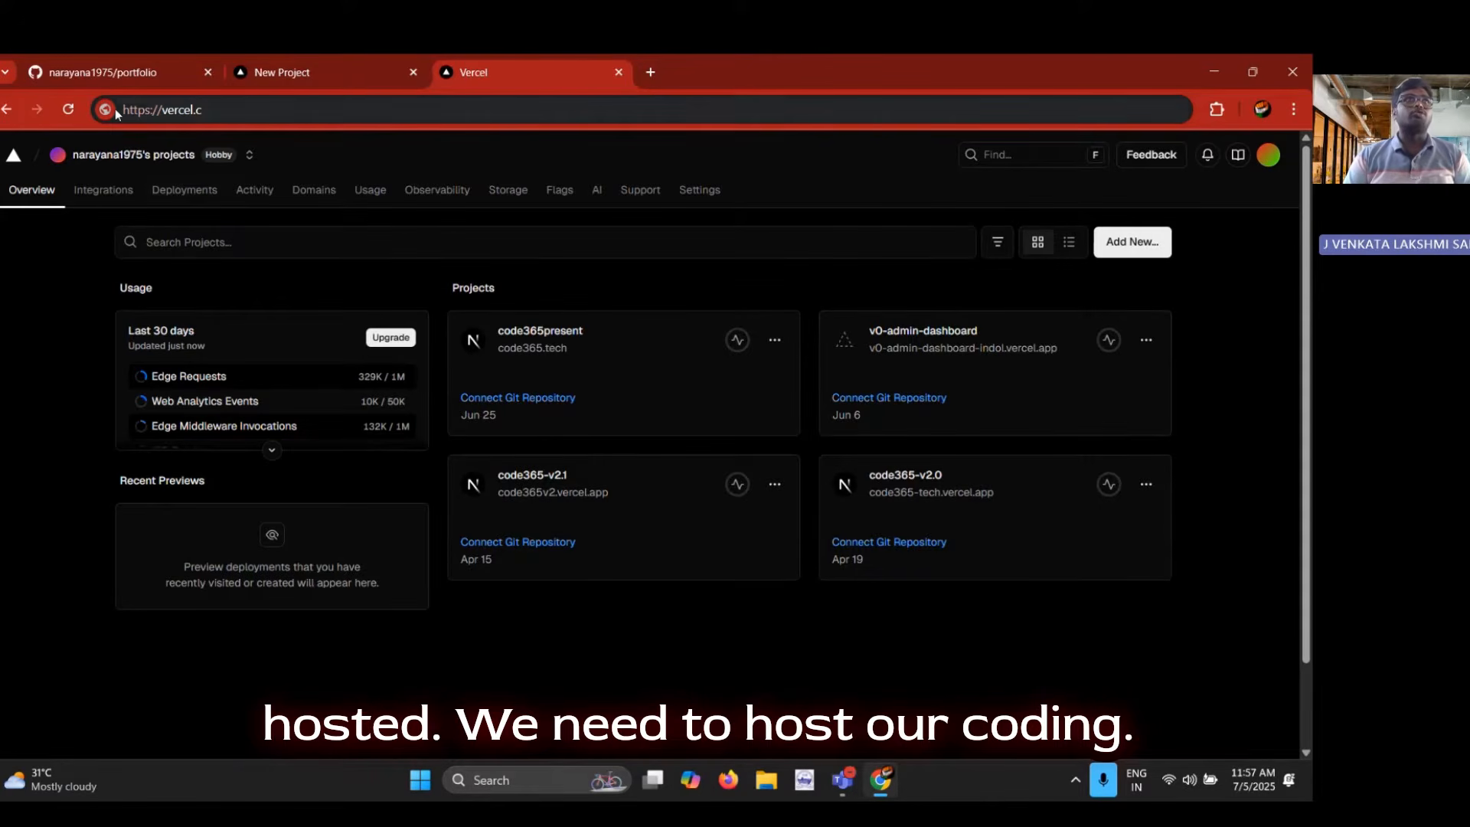
# Review the file list of the portfolio repository on GitHub
pyautogui.click(104, 59)
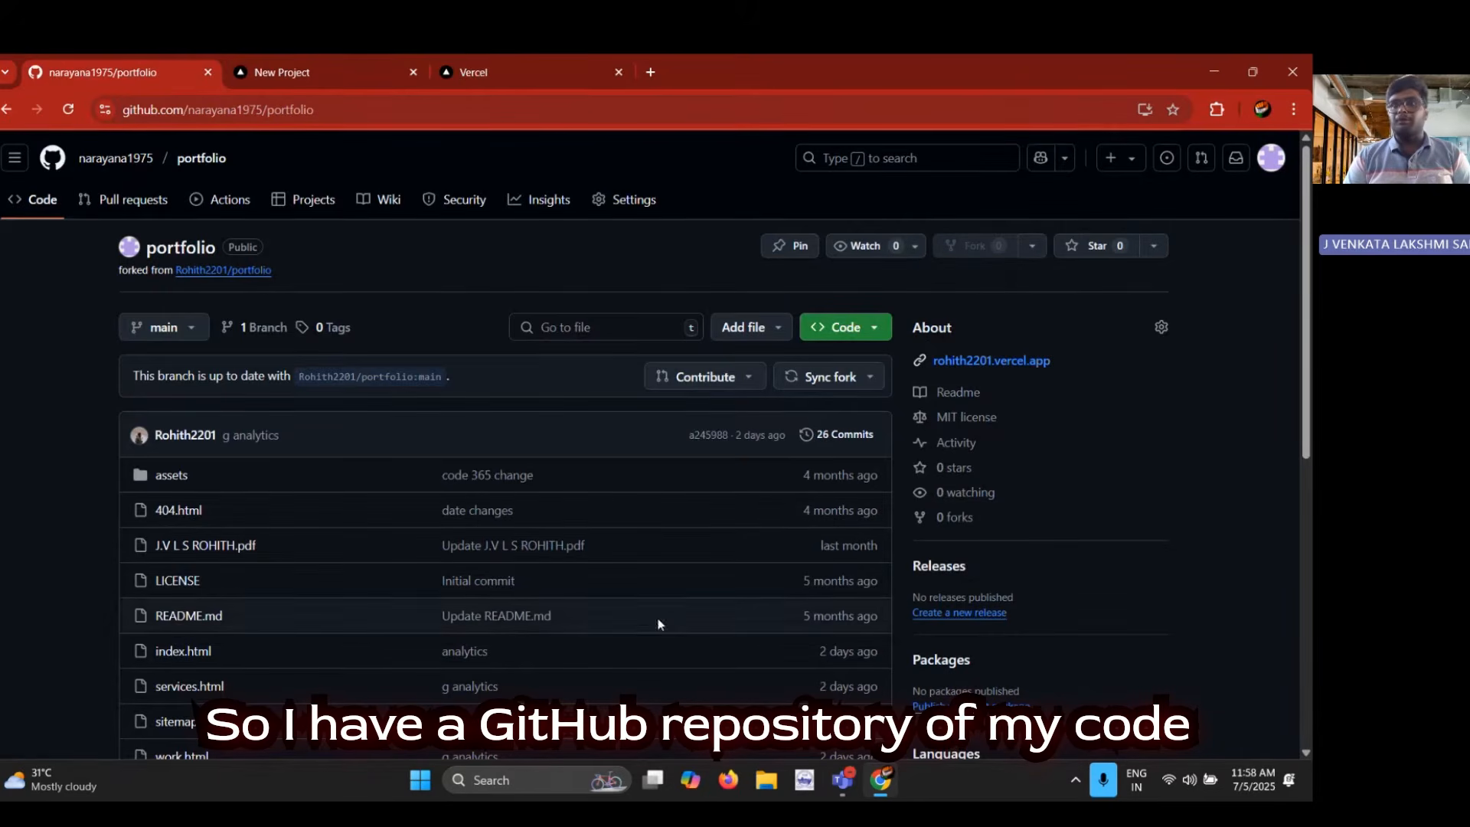
pyautogui.scroll(-2, 269, 548)
pyautogui.scroll(2, 268, 548)
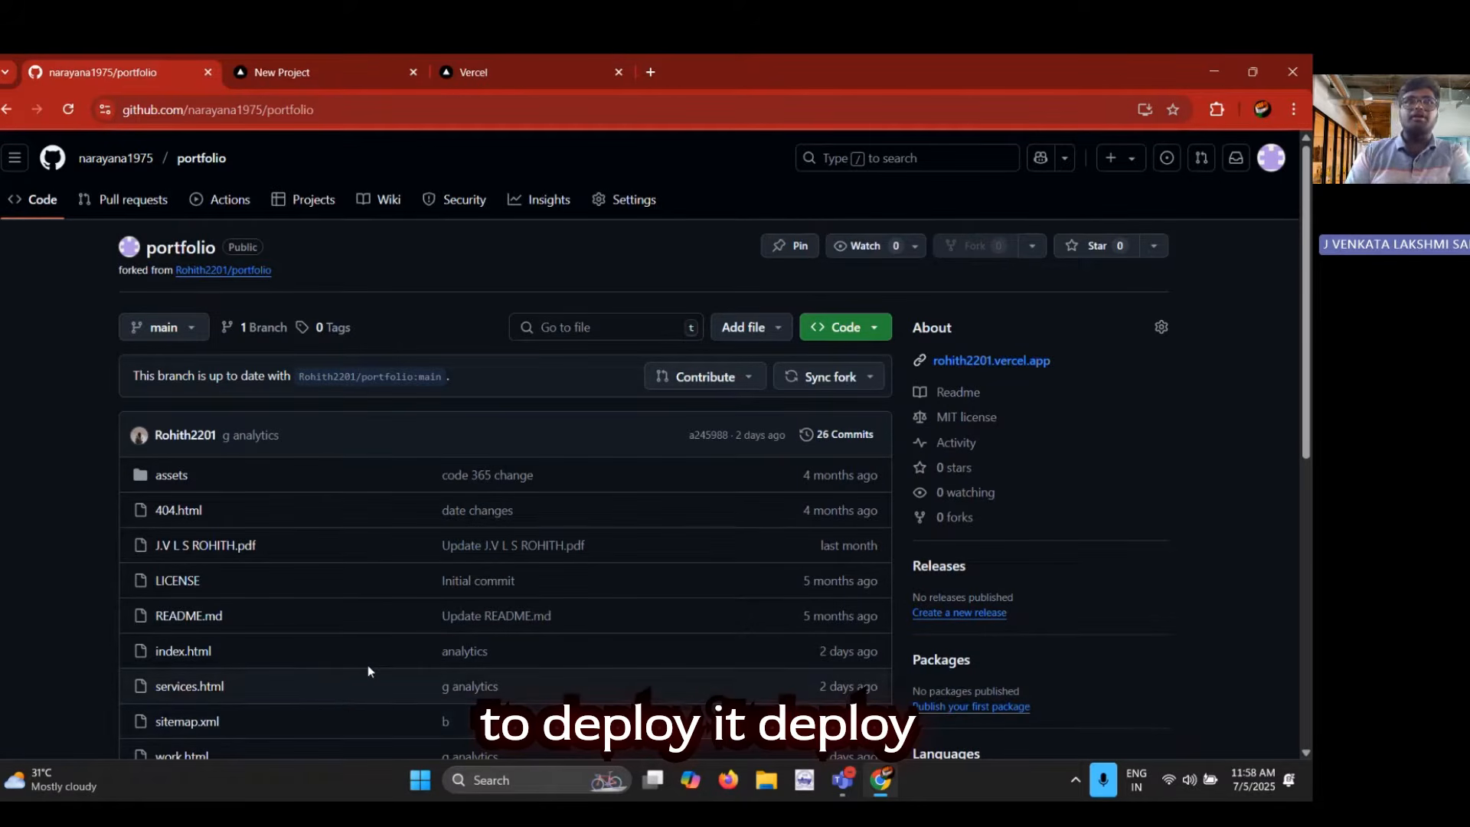
# Start a new Vercel project from the projects dashboard by importing the portfolio Git repository
pyautogui.click(346, 64)
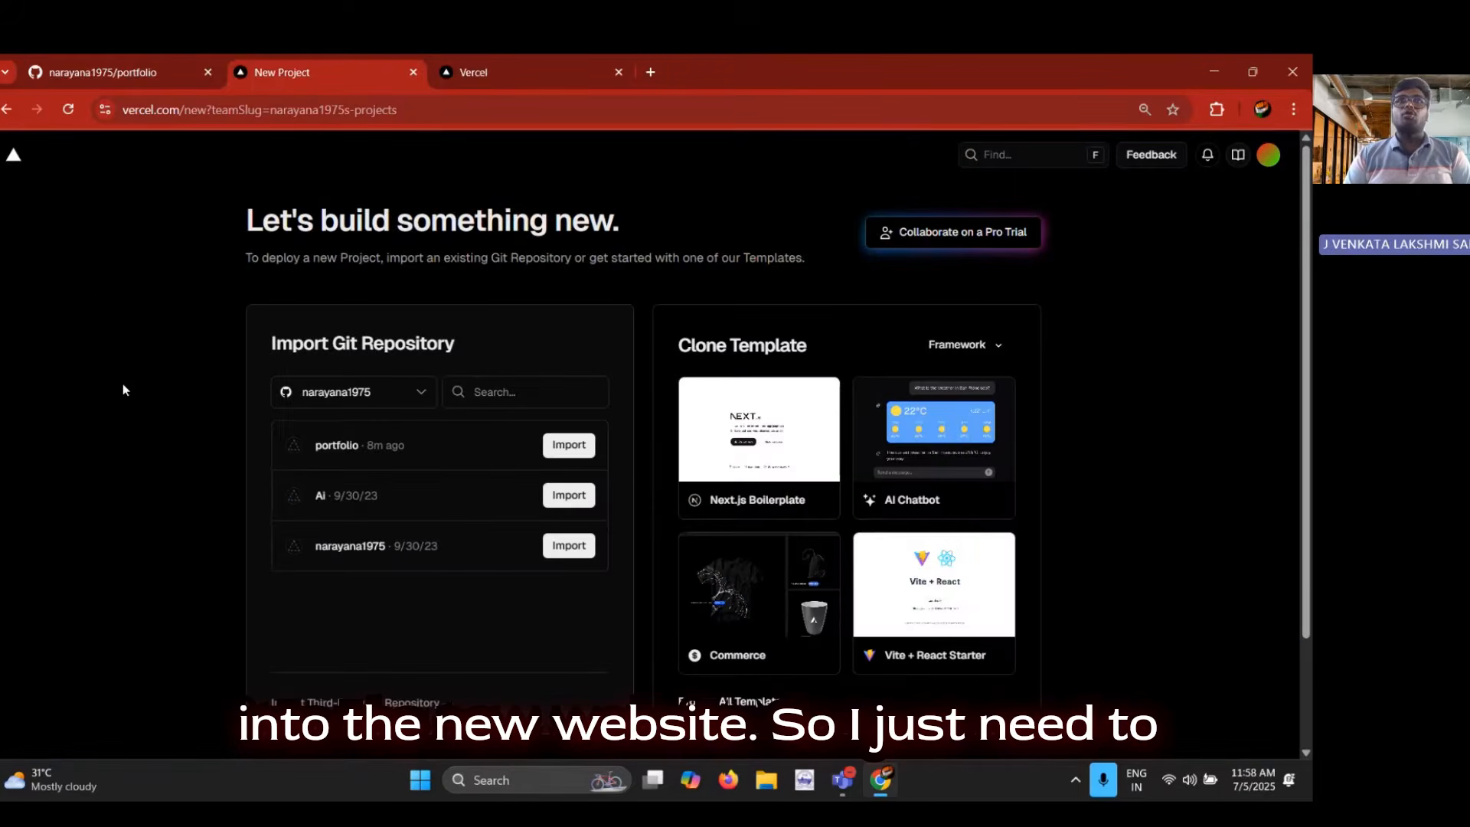
pyautogui.click(13, 158)
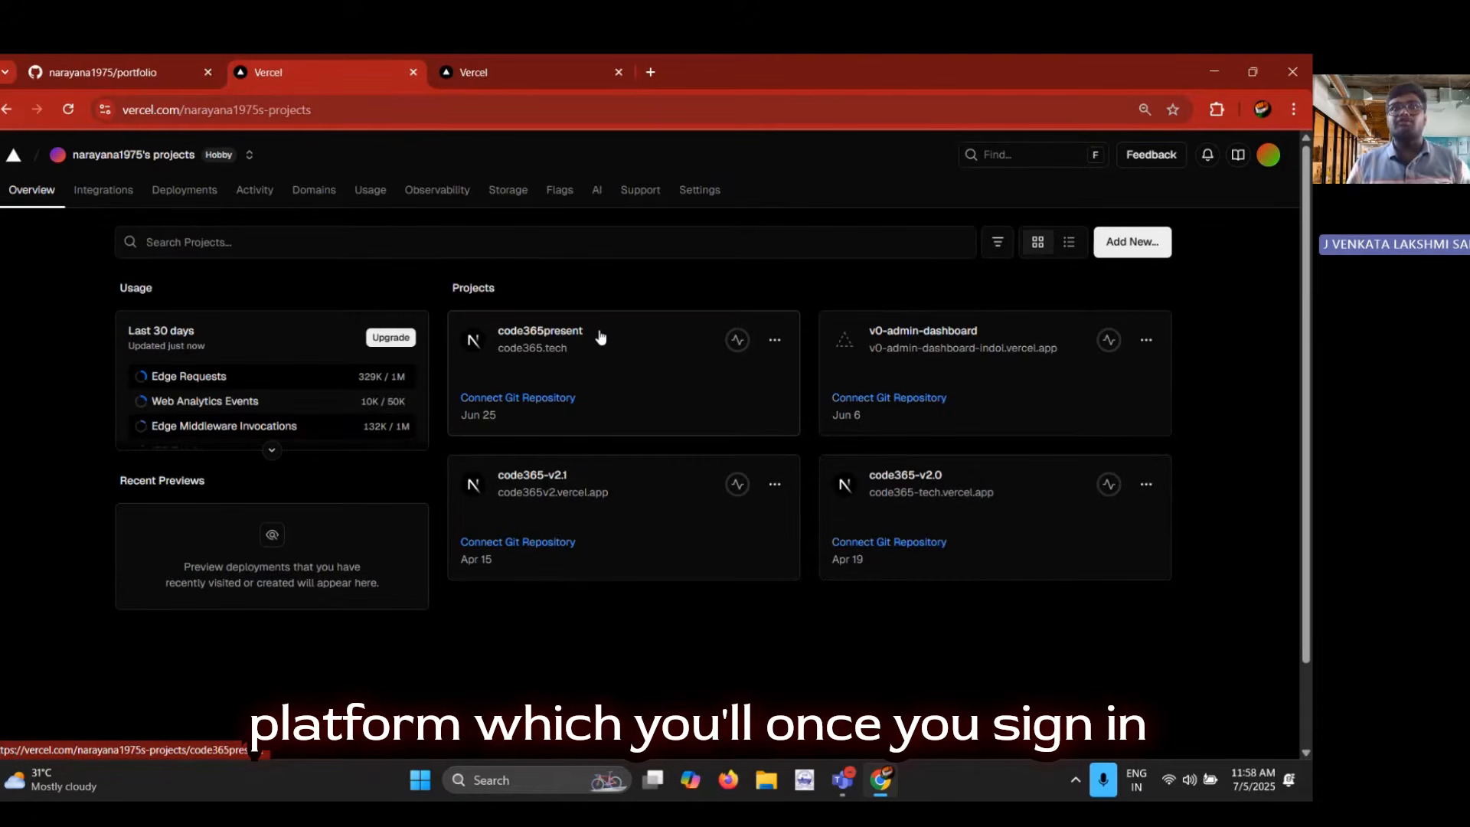
pyautogui.click(1127, 250)
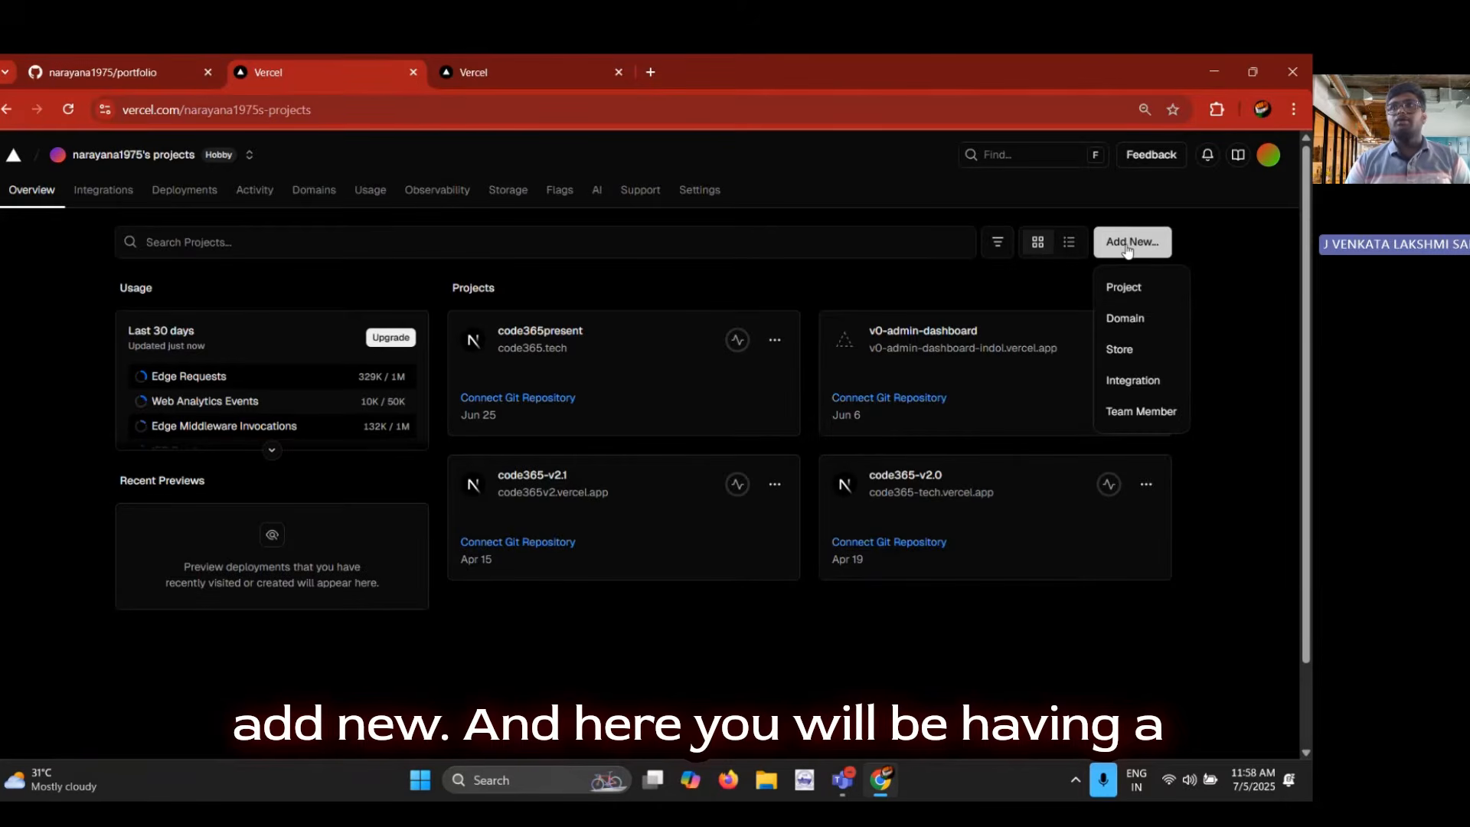
pyautogui.click(1145, 284)
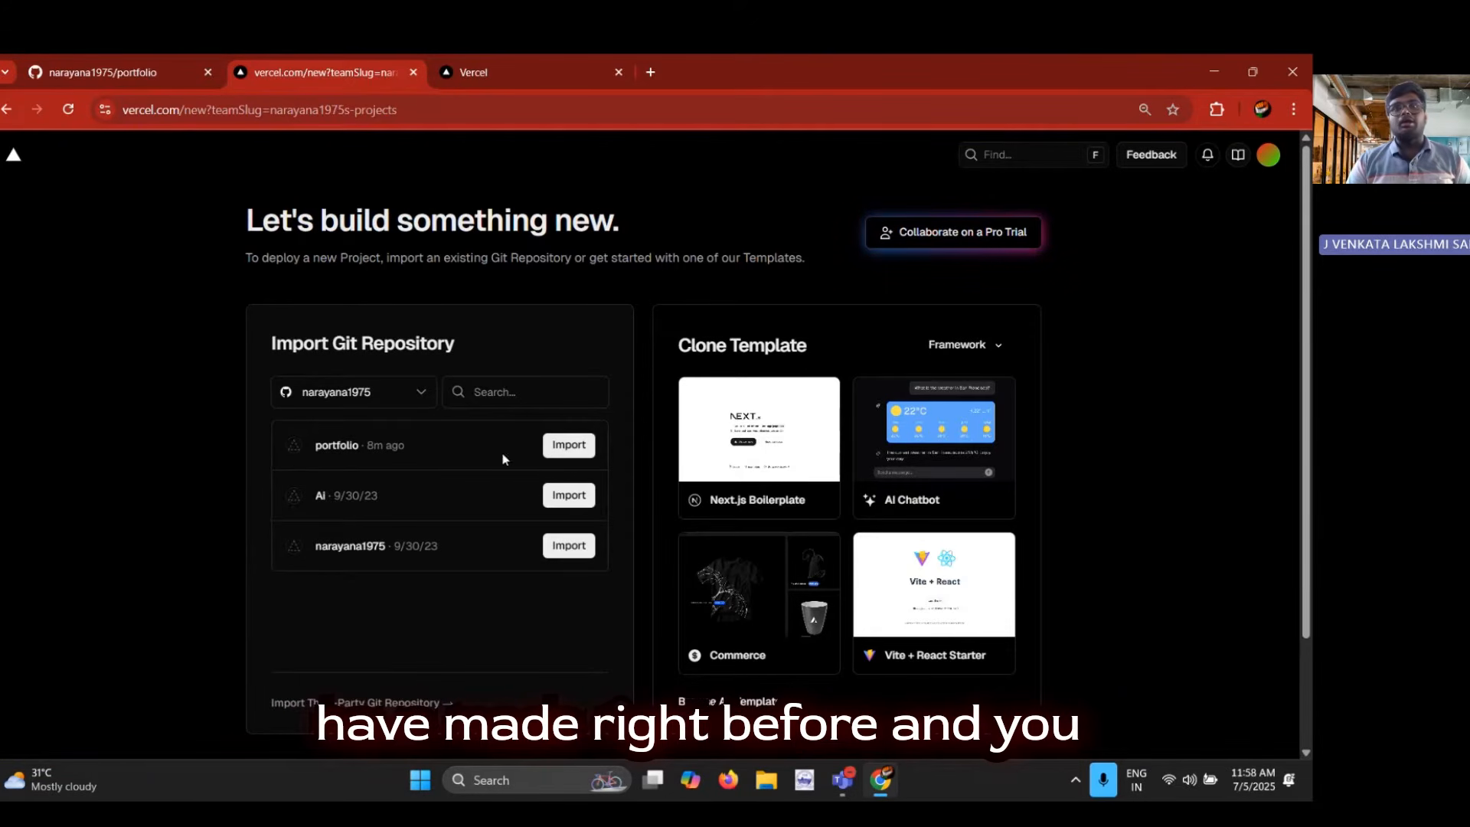
pyautogui.click(569, 452)
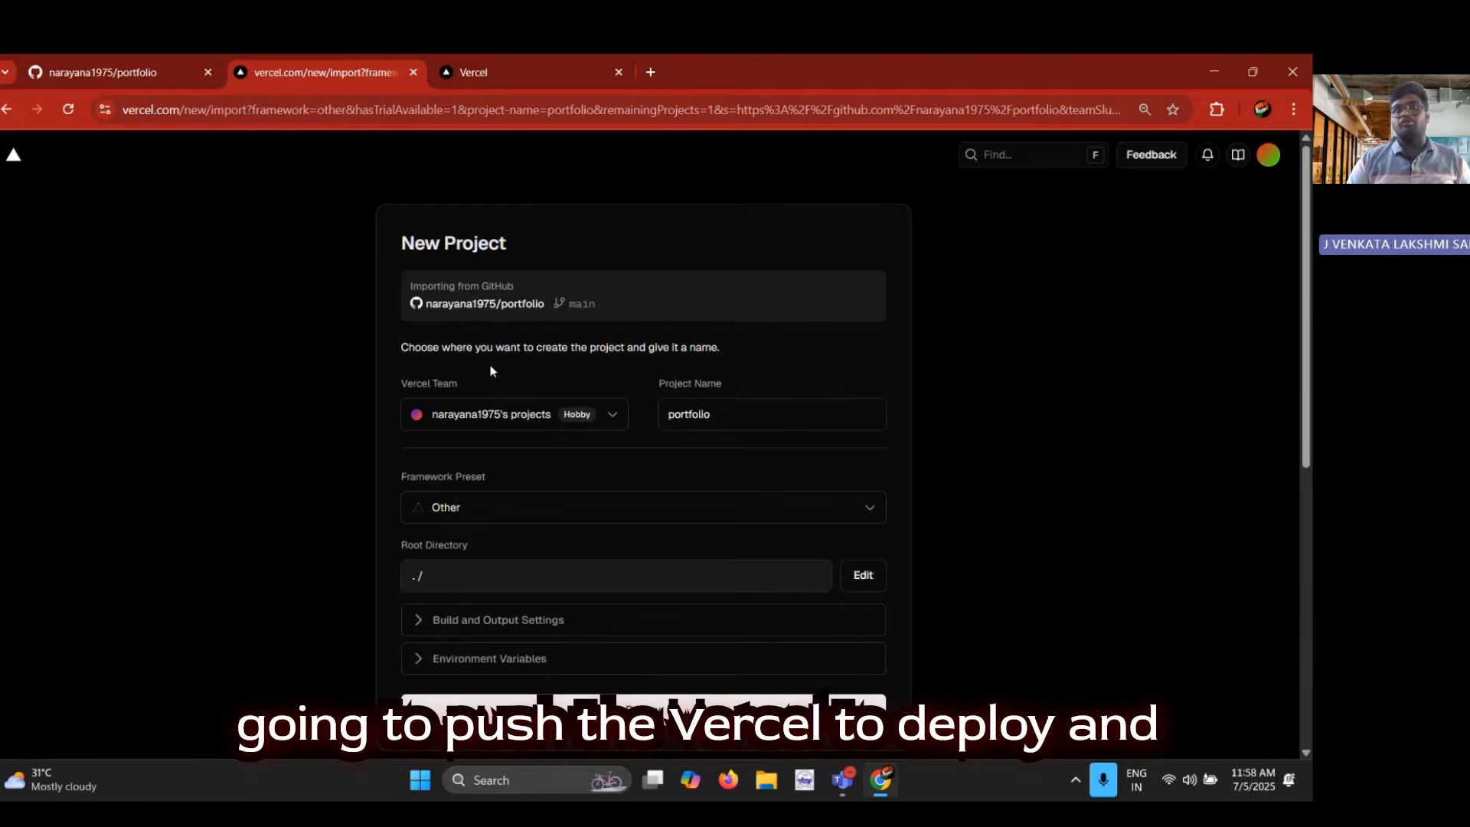
# Look through the available framework presets for the new project, keeping Other selected
pyautogui.scroll(-1, 738, 360)
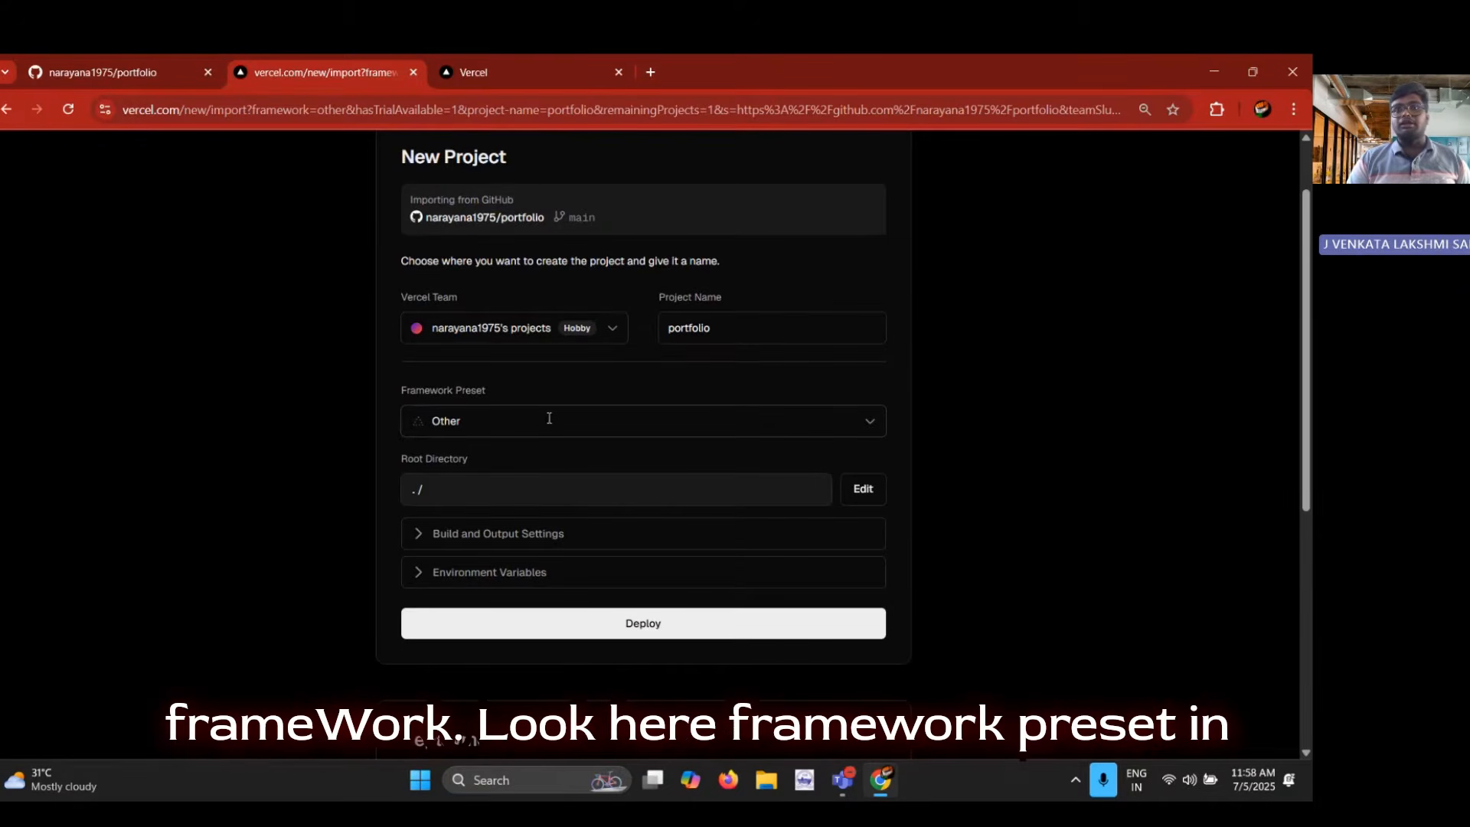
pyautogui.moveTo(387, 397); pyautogui.dragTo(499, 395)
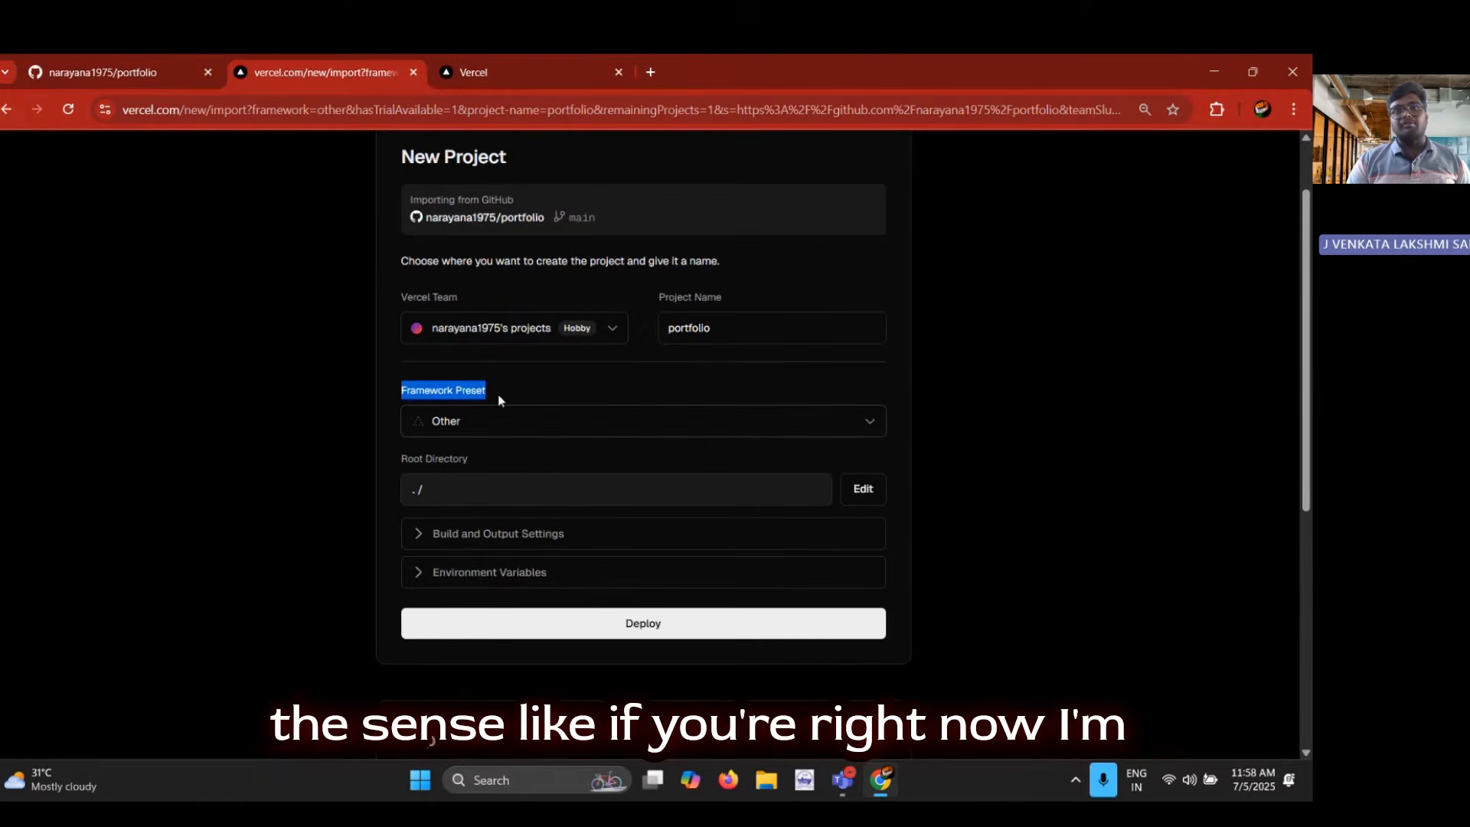
pyautogui.click(502, 401)
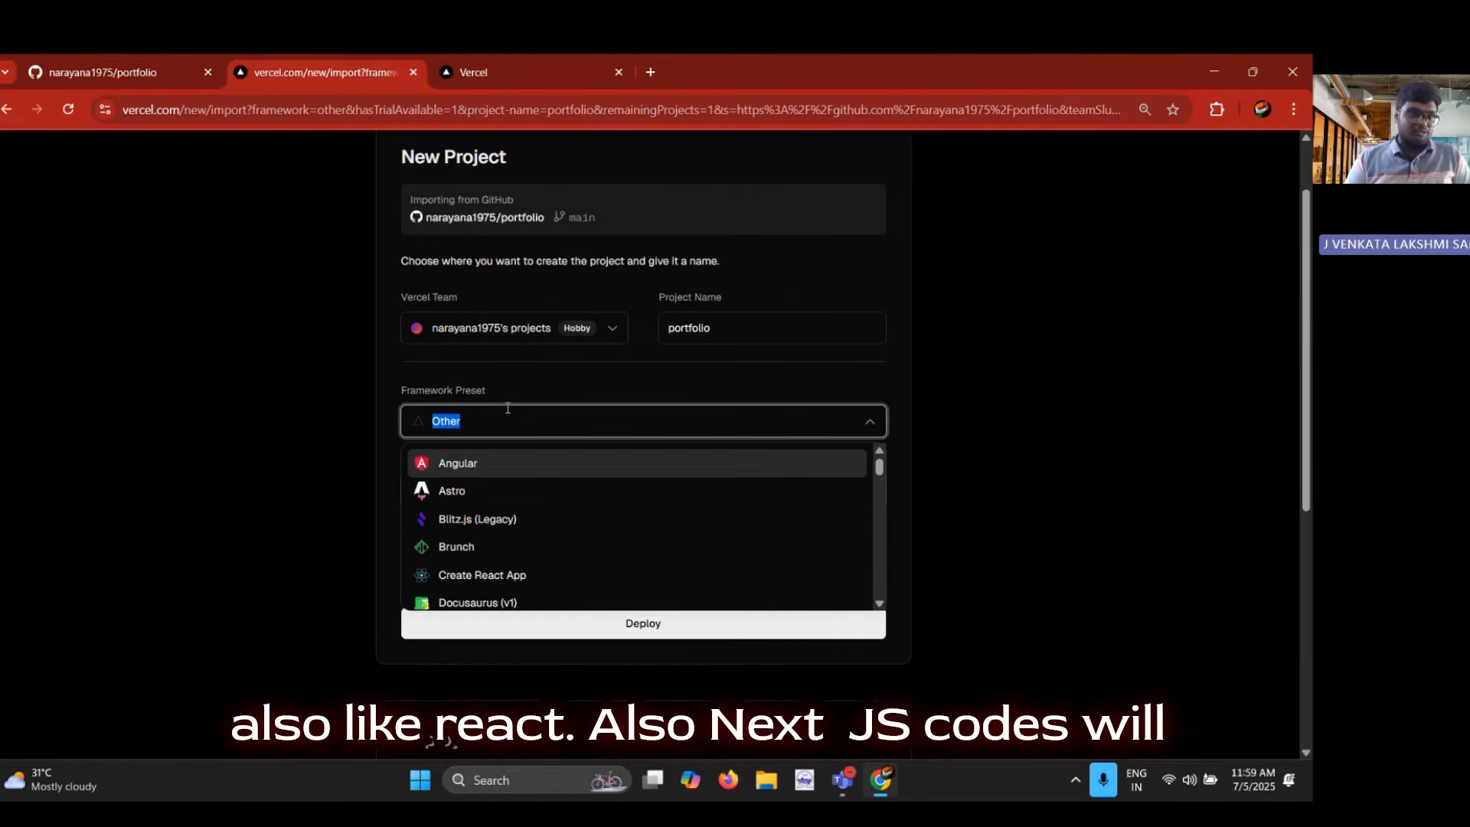
pyautogui.scroll(-10, 587, 547)
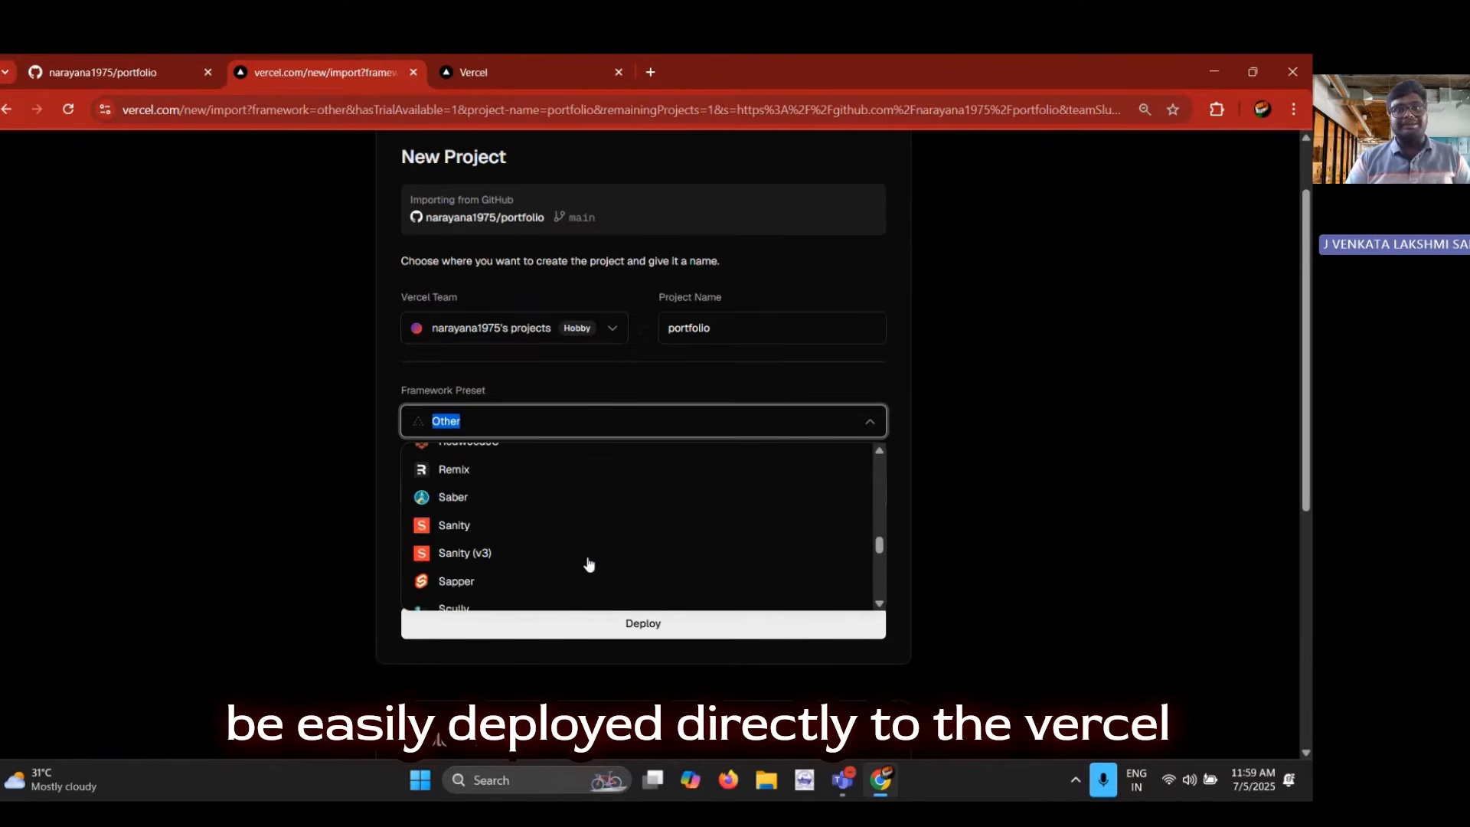
pyautogui.scroll(-6, 587, 564)
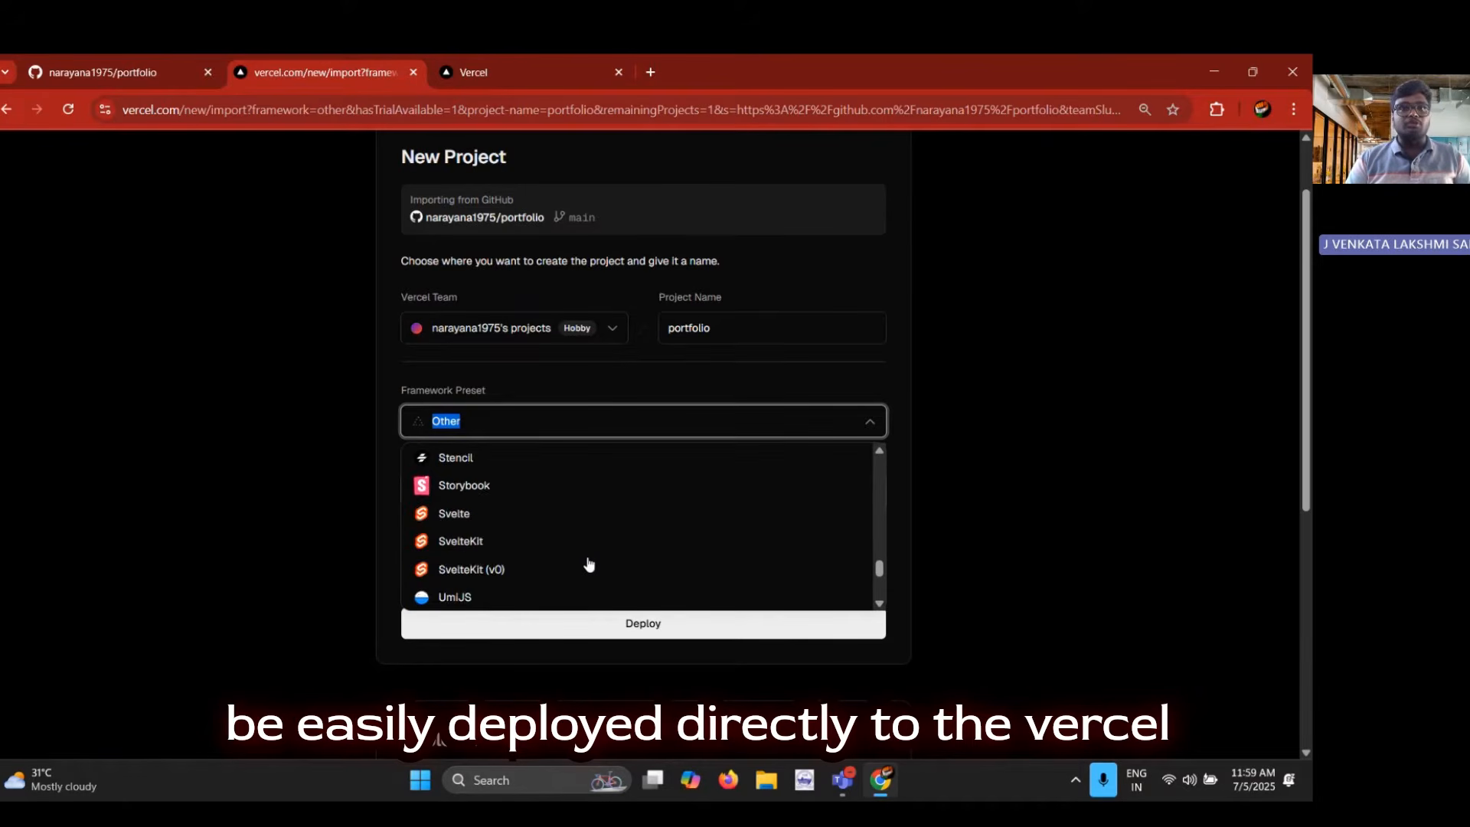
pyautogui.click(204, 574)
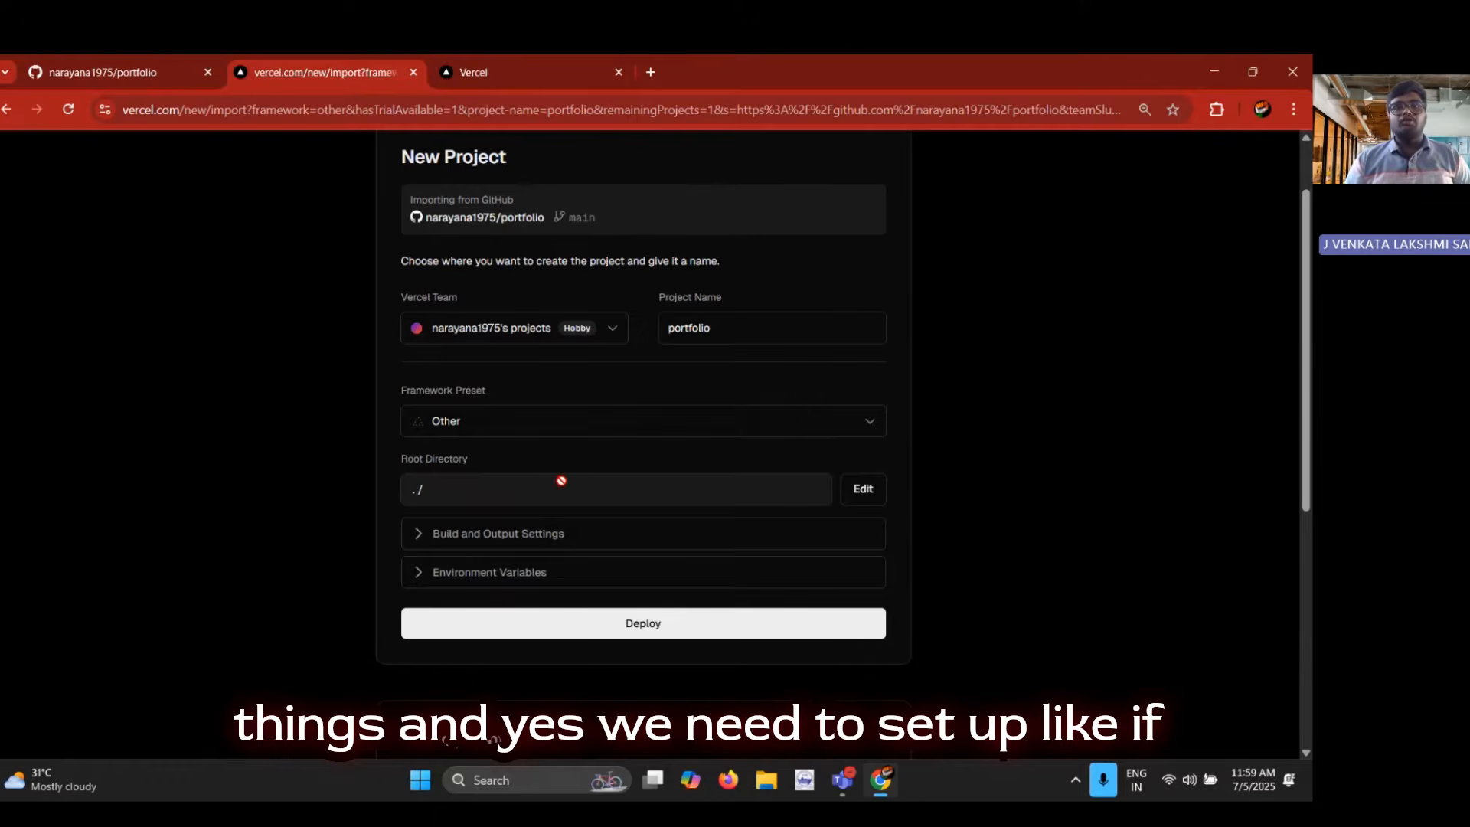
# Inspect the new project's build and output settings and its environment variable fields, collapsing both without changes
pyautogui.click(549, 531)
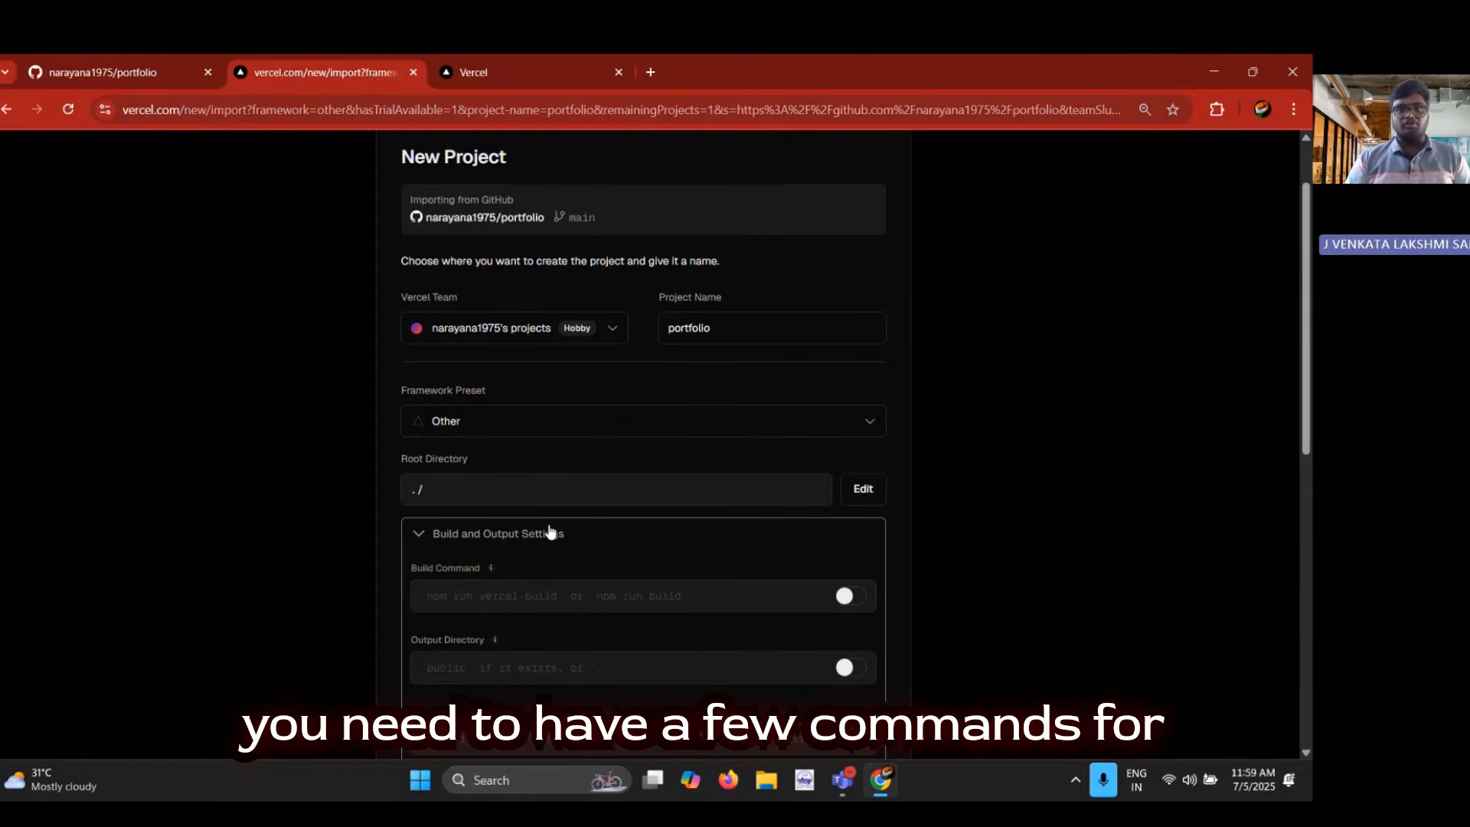
pyautogui.scroll(-2, 346, 613)
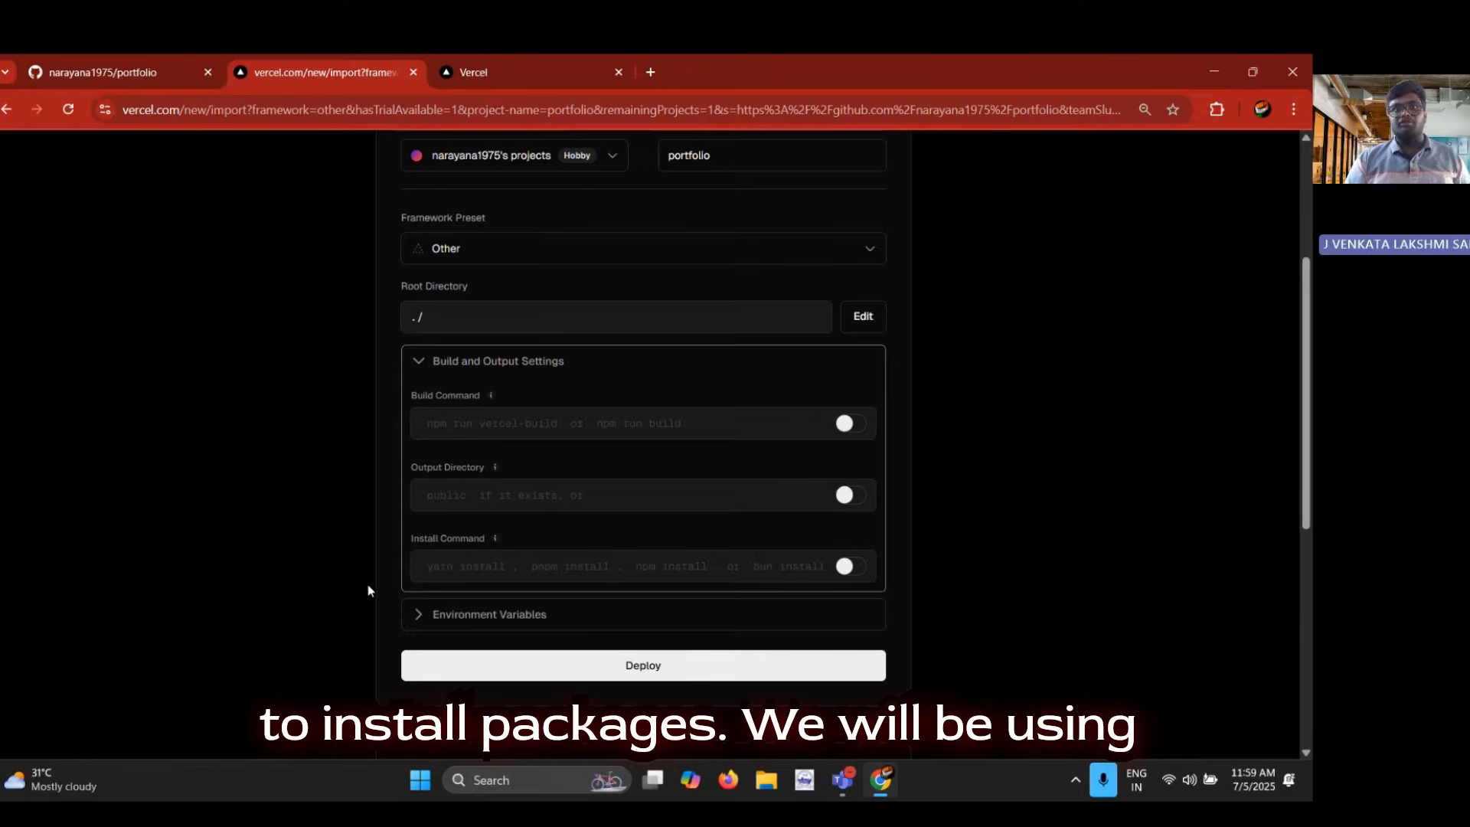
pyautogui.click(462, 374)
pyautogui.click(476, 404)
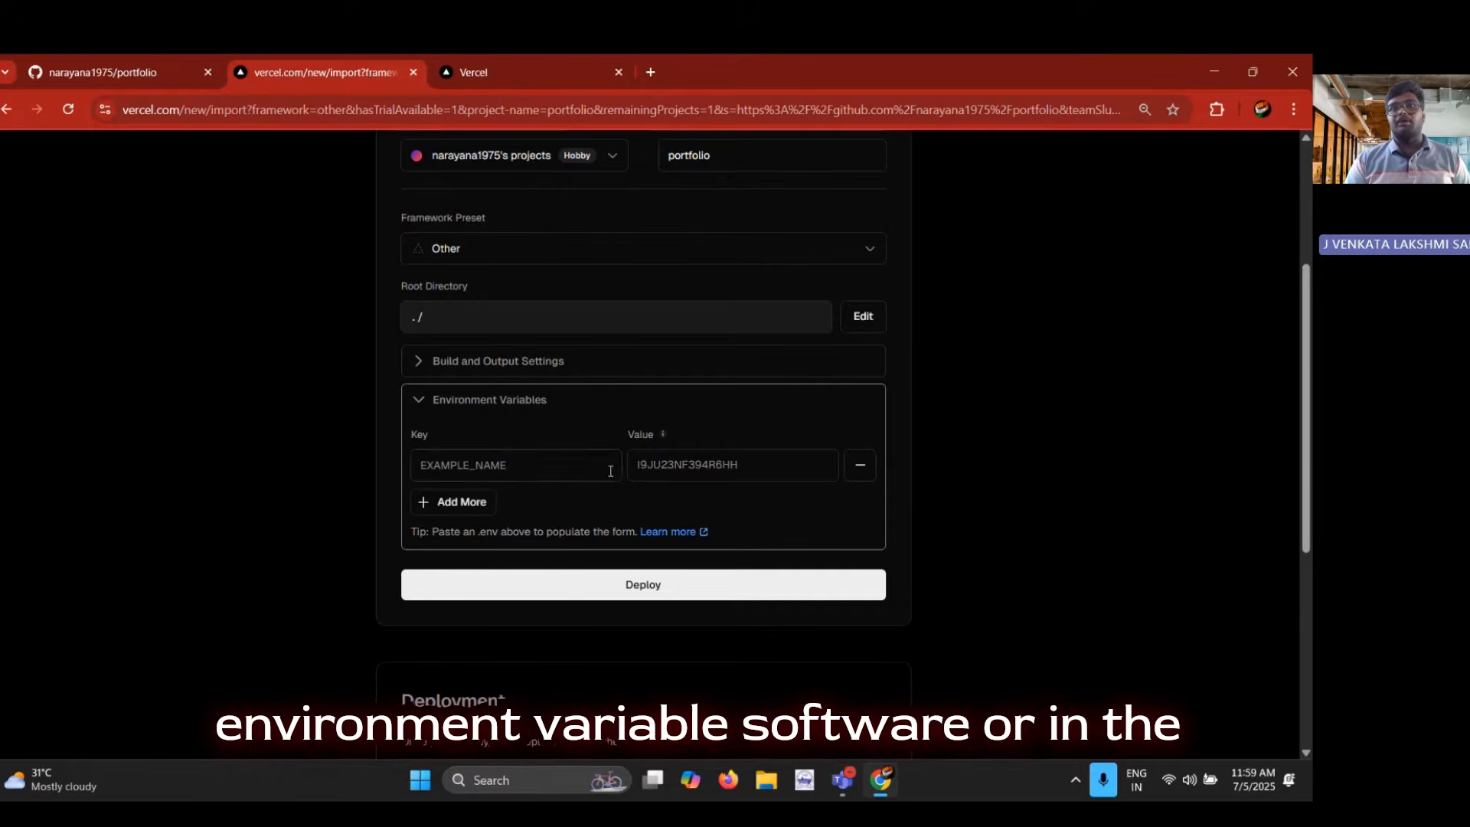
pyautogui.click(509, 399)
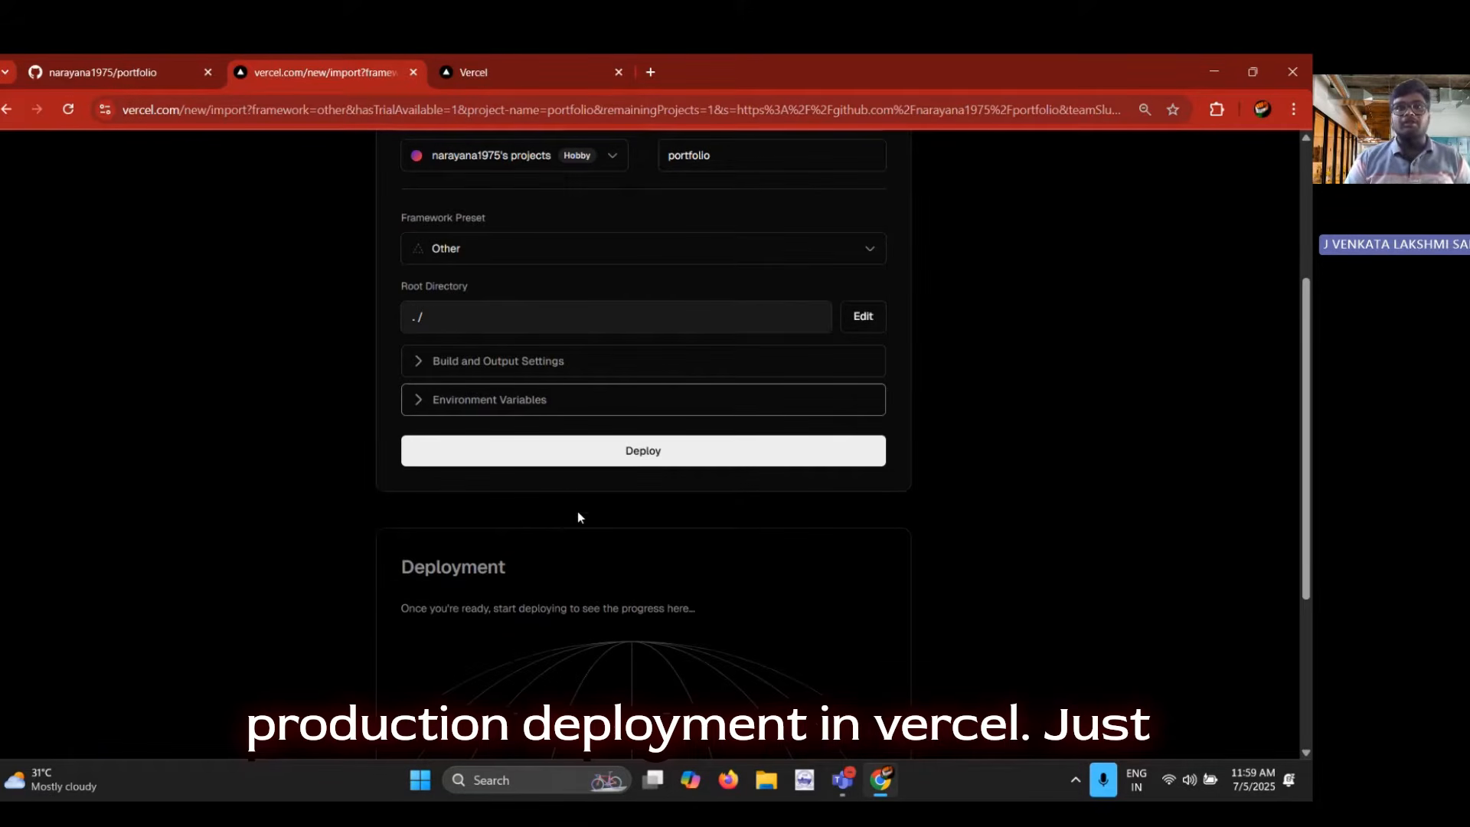
# Deploy the portfolio project with the Other preset and the ./ root directory
pyautogui.scroll(4, 585, 494)
pyautogui.scroll(-5, 738, 393)
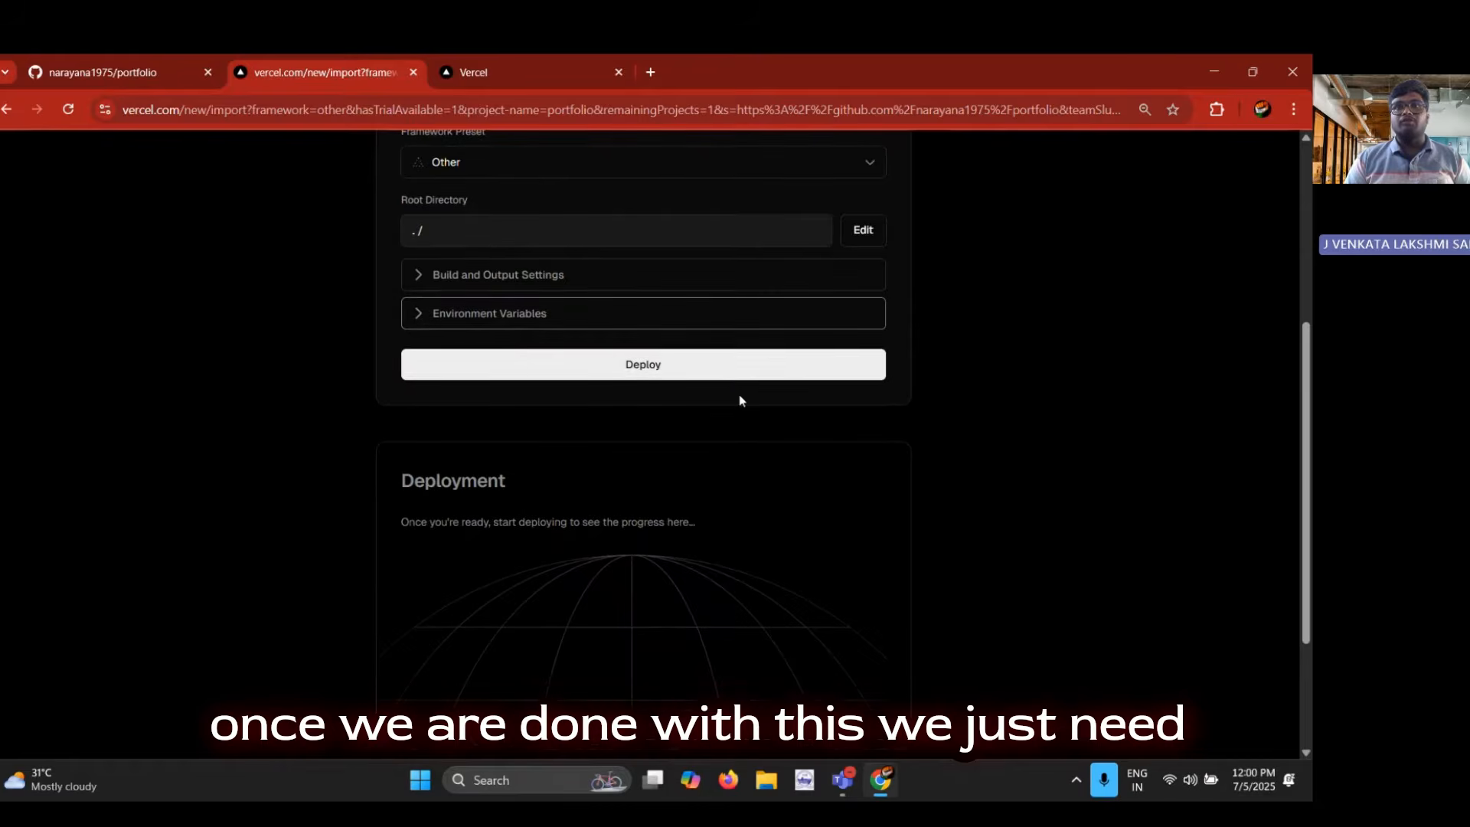
pyautogui.click(718, 367)
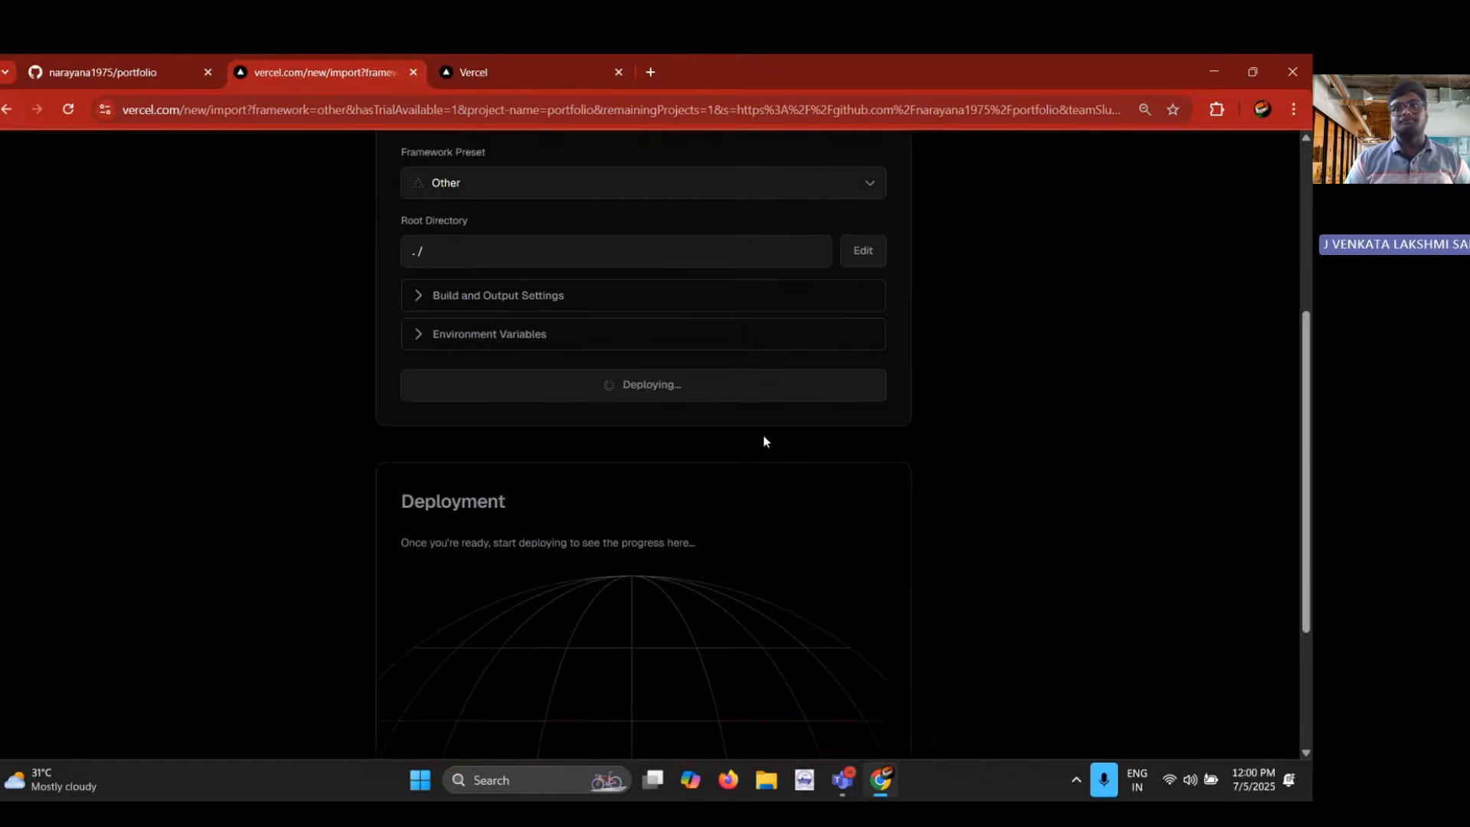
pyautogui.scroll(3, 780, 459)
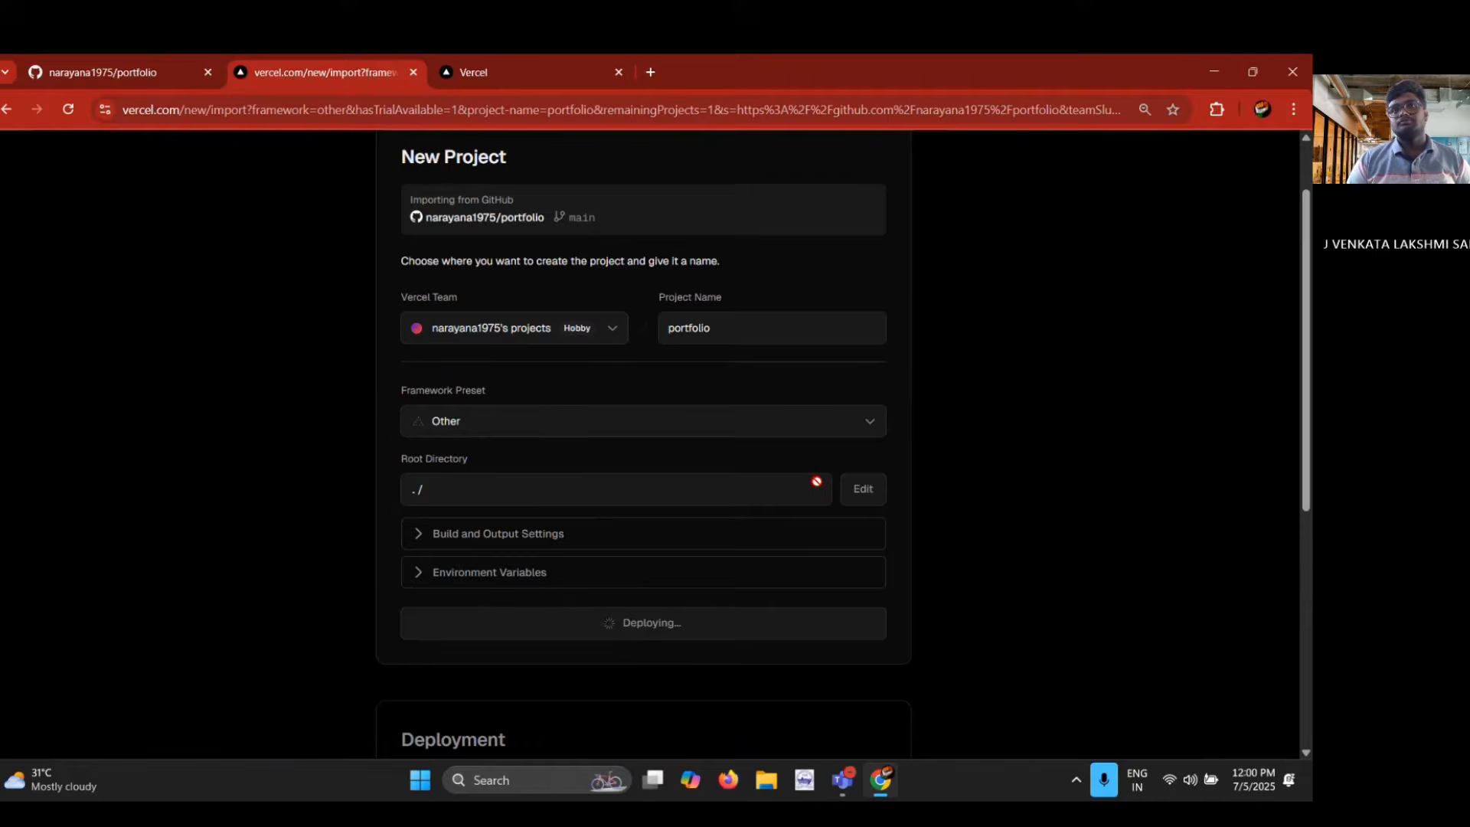
pyautogui.scroll(1, 817, 481)
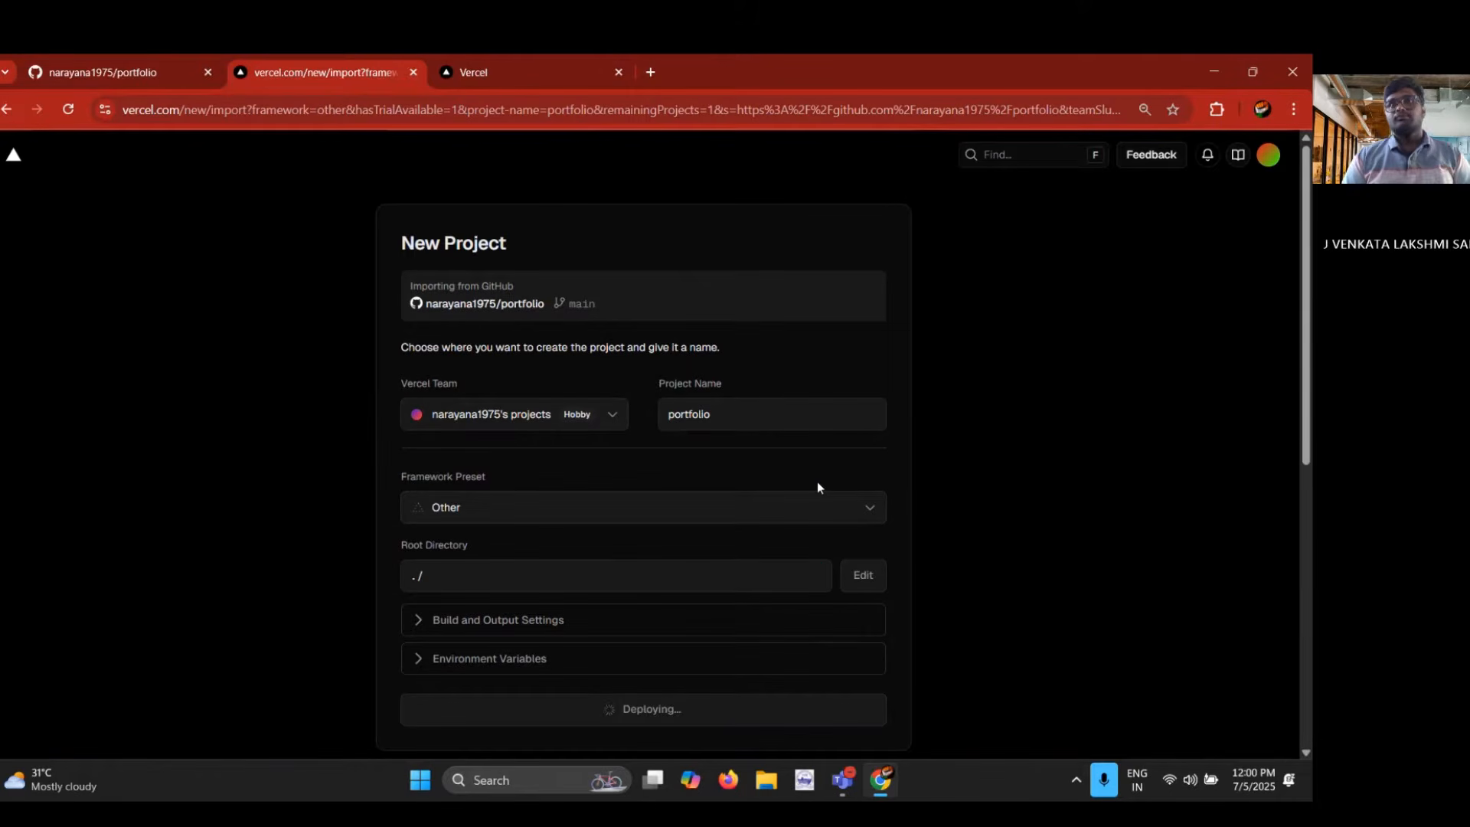
pyautogui.scroll(-5, 875, 542)
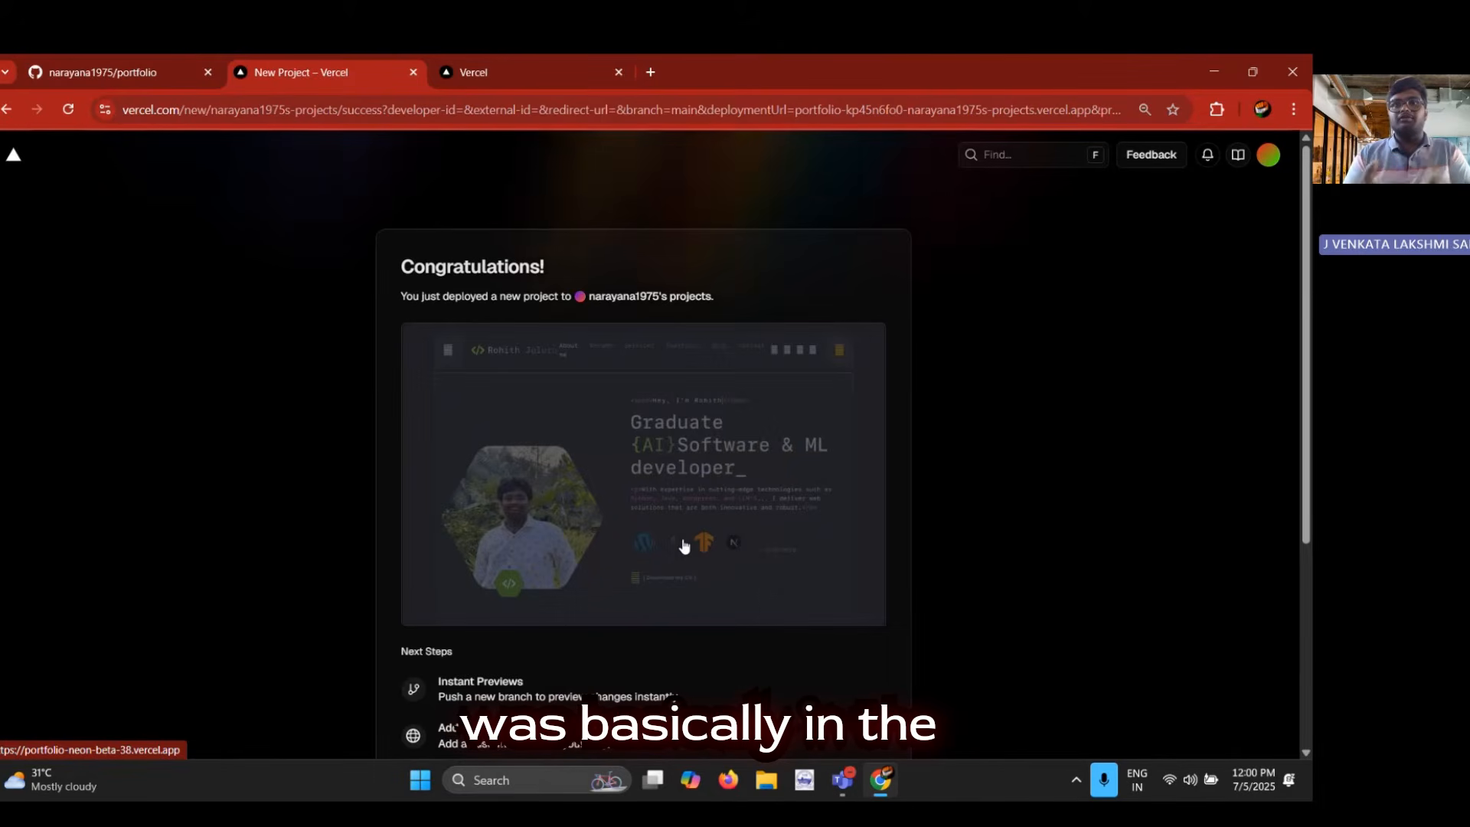
# Open the deployed portfolio site from its preview and copy the site's URL
pyautogui.click(692, 487)
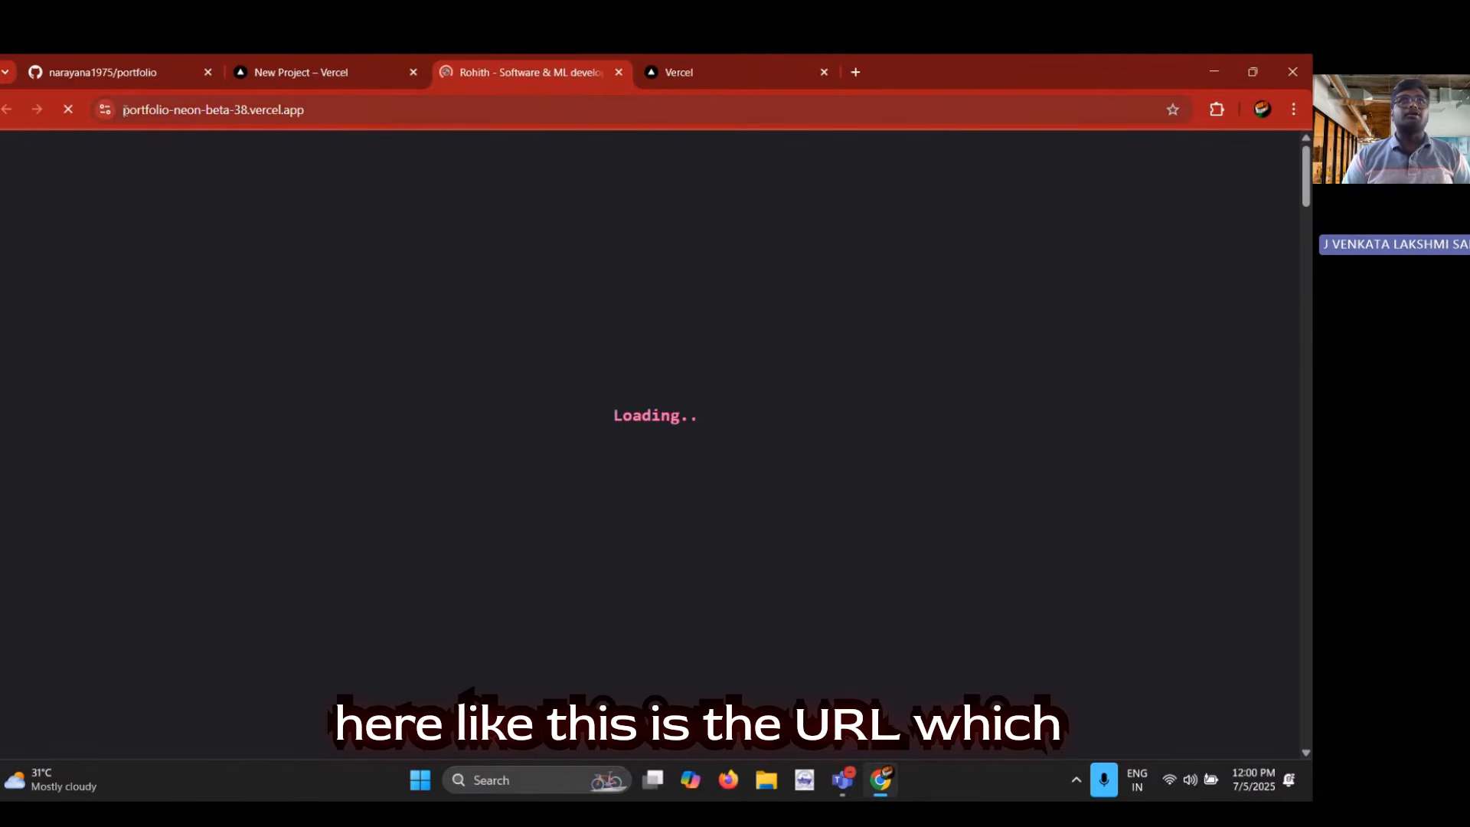
pyautogui.click(123, 110)
pyautogui.moveTo(123, 109); pyautogui.dragTo(312, 113)
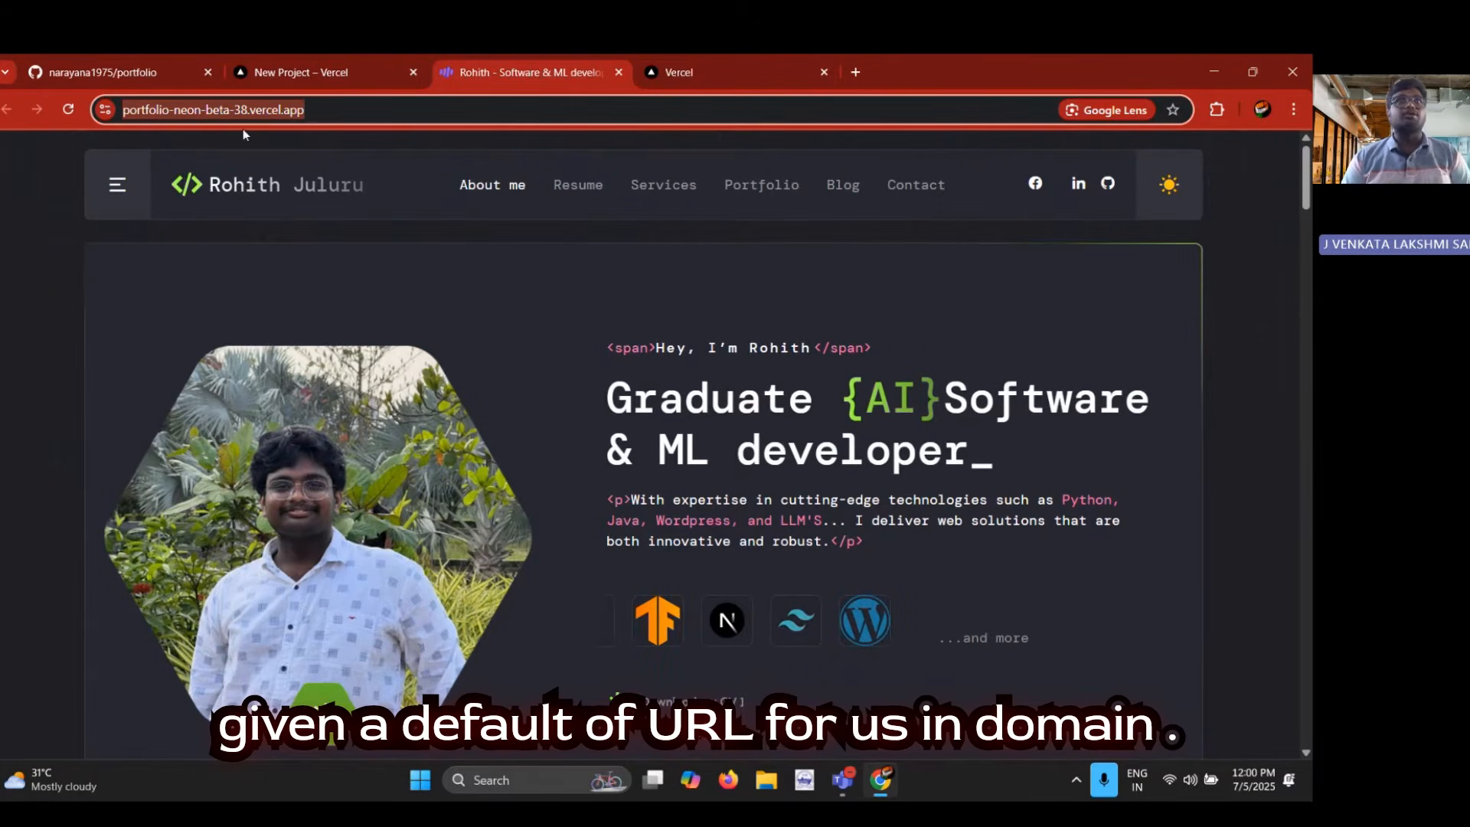
pyautogui.click(329, 111)
pyautogui.tripleClick(330, 111)
pyautogui.hotkey('ctrl', 'c')
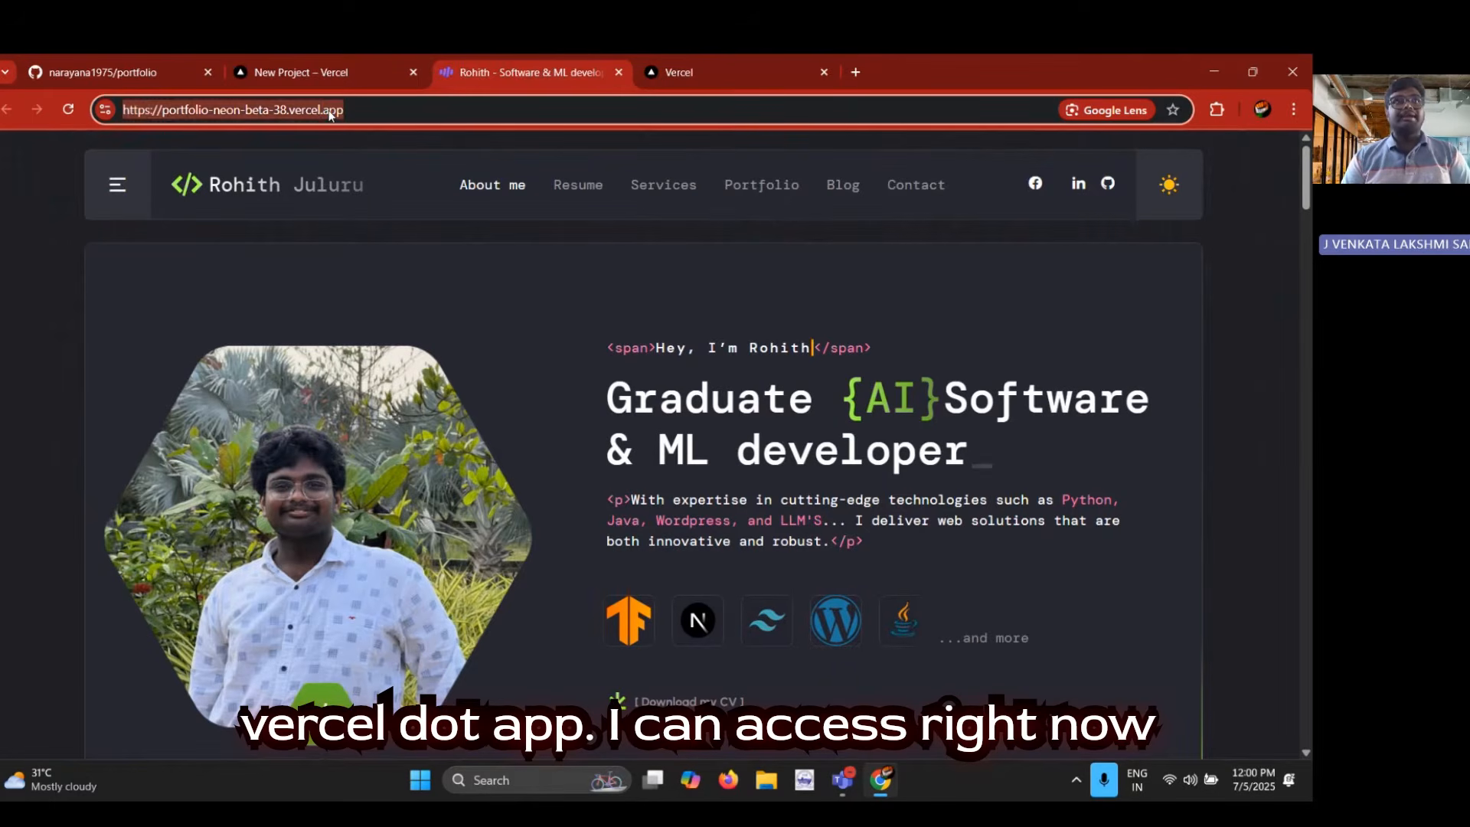
pyautogui.doubleClick(330, 111)
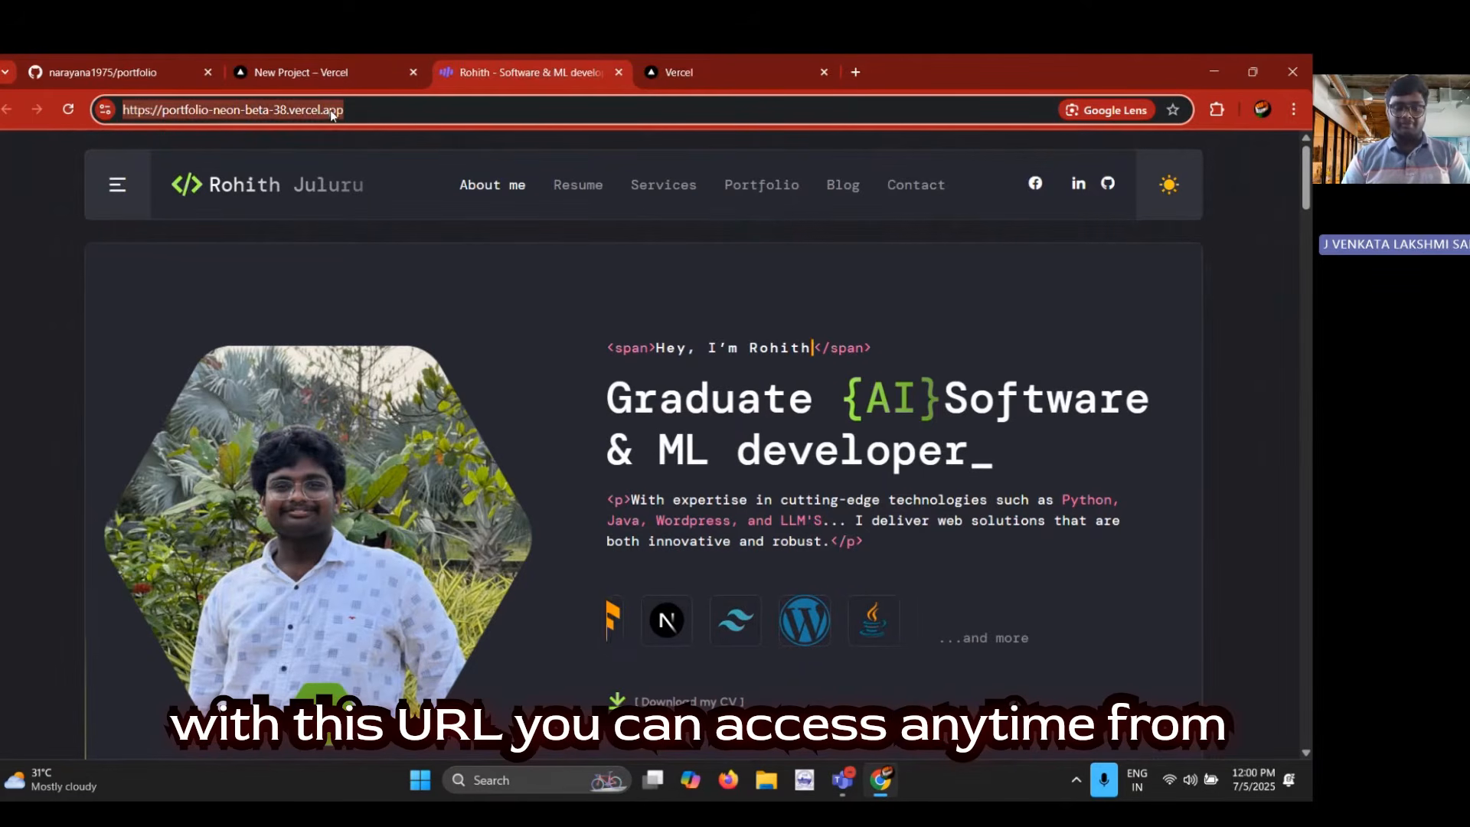
pyautogui.click(420, 277)
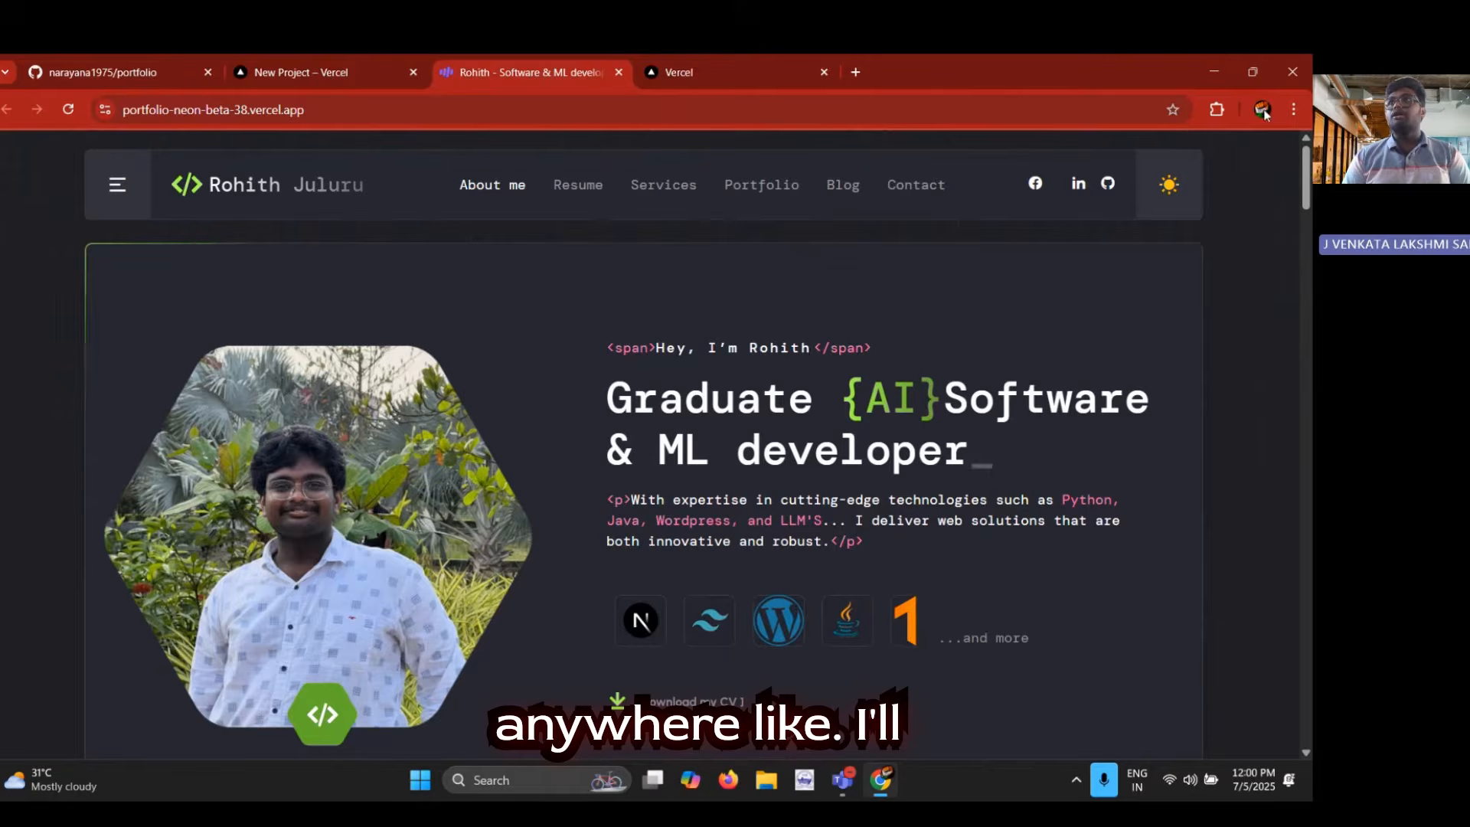
# Load the copied portfolio-neon-beta-38.vercel.app address in a new tab, look over the page and close that tab
pyautogui.click(855, 72)
pyautogui.hotkey('ctrl', 'v')
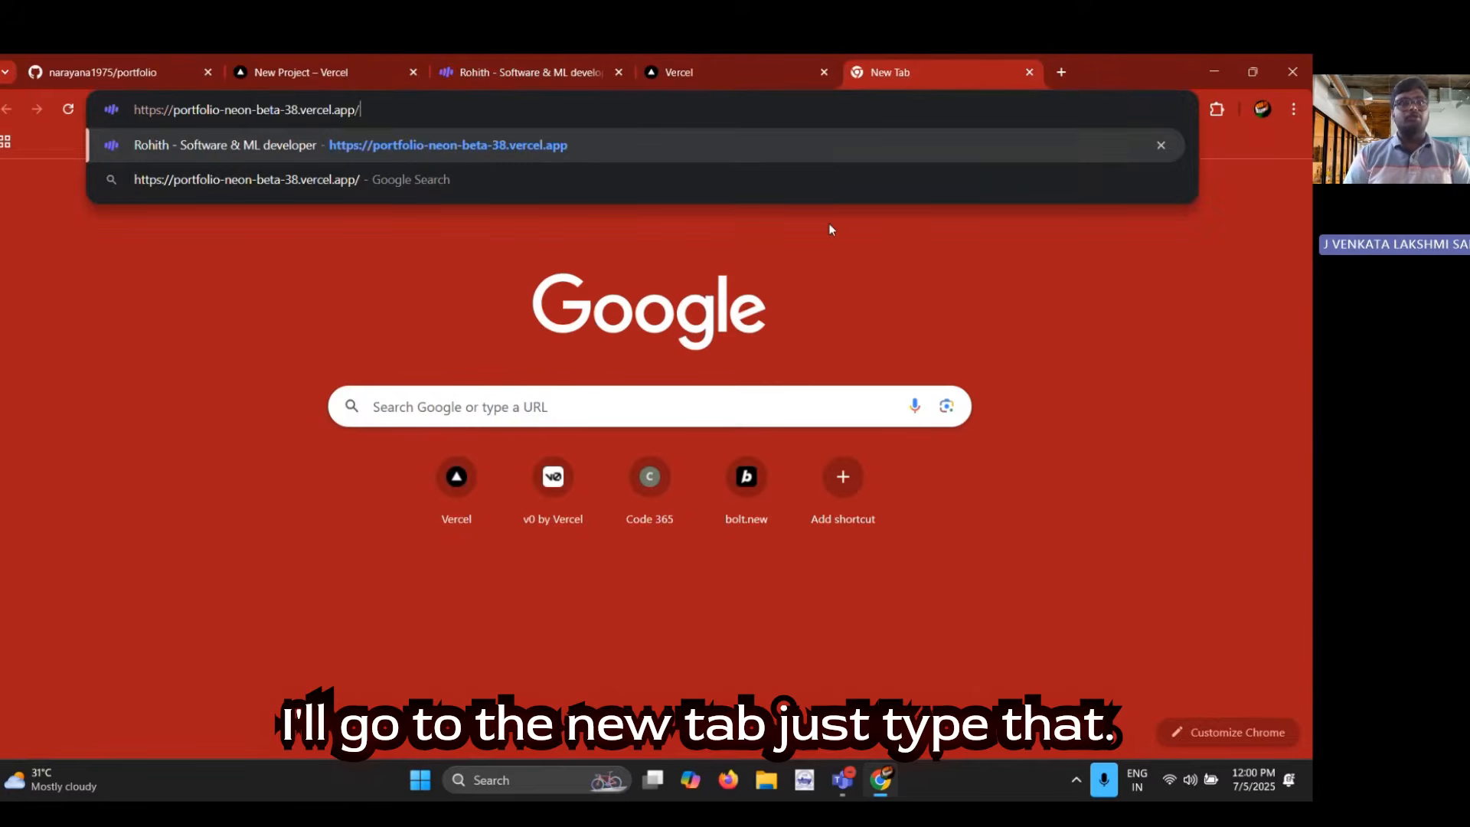
pyautogui.press('Return')
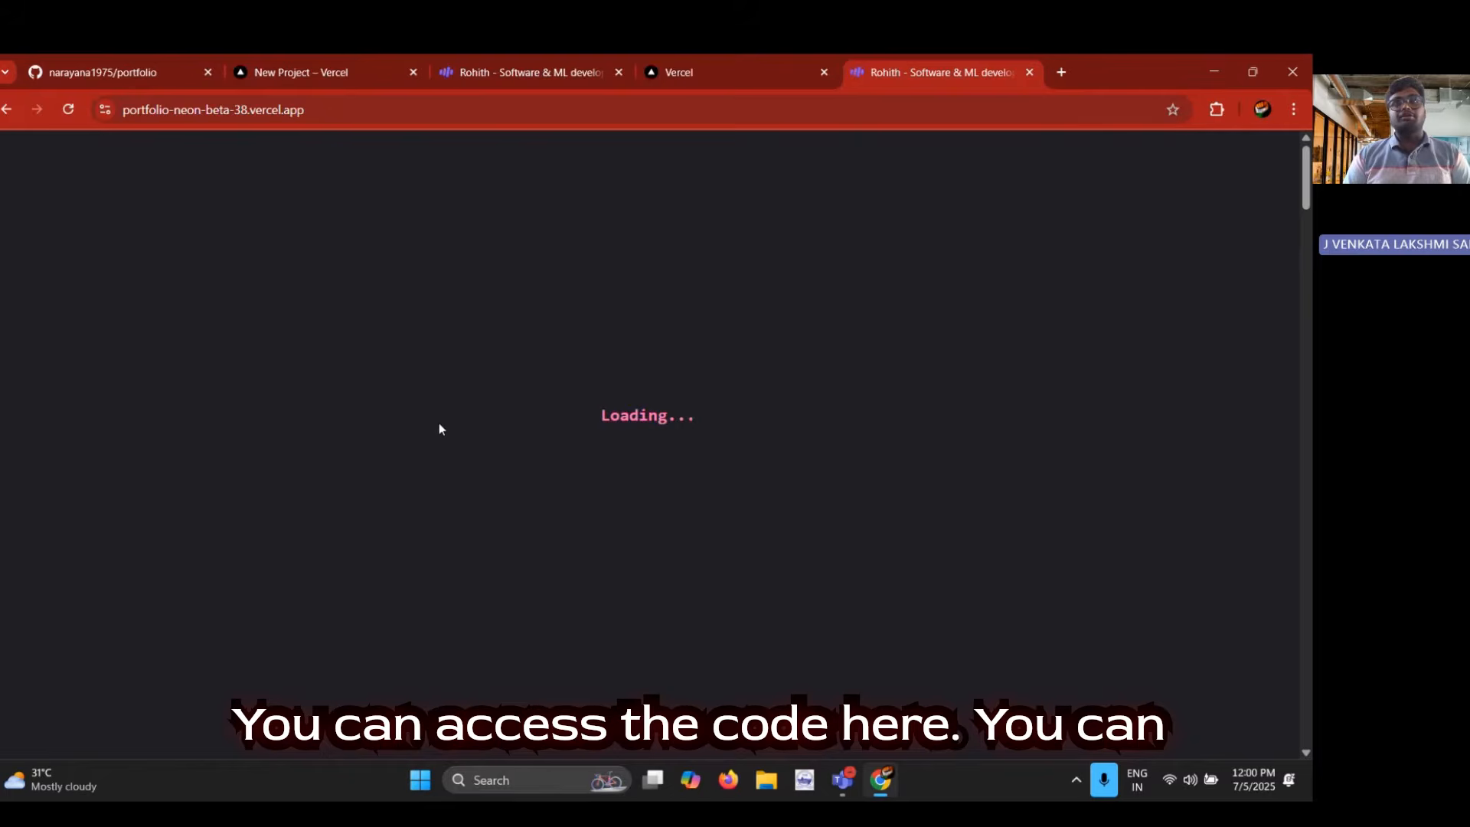
pyautogui.scroll(-3, 437, 421)
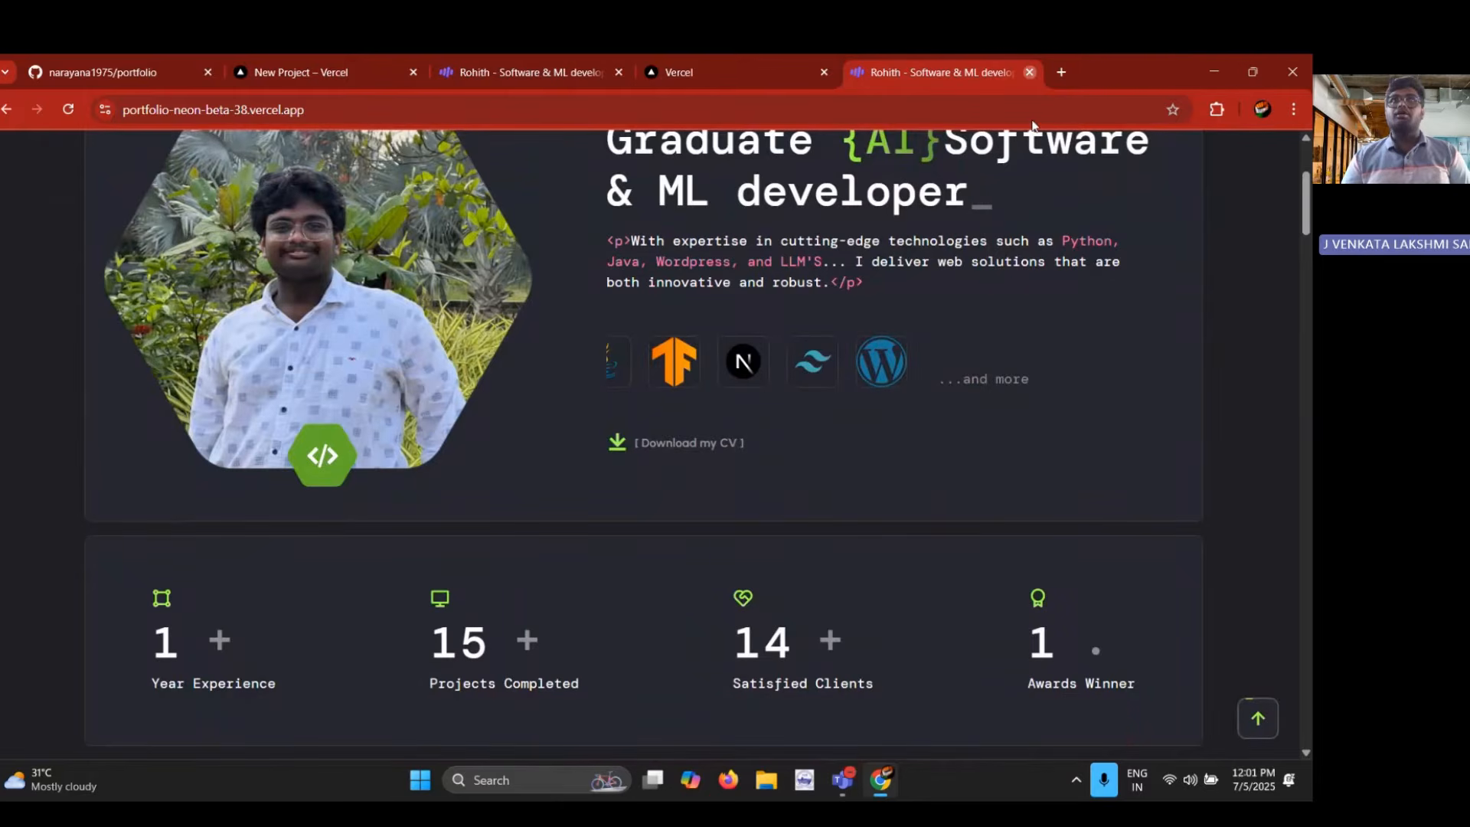
pyautogui.click(1030, 72)
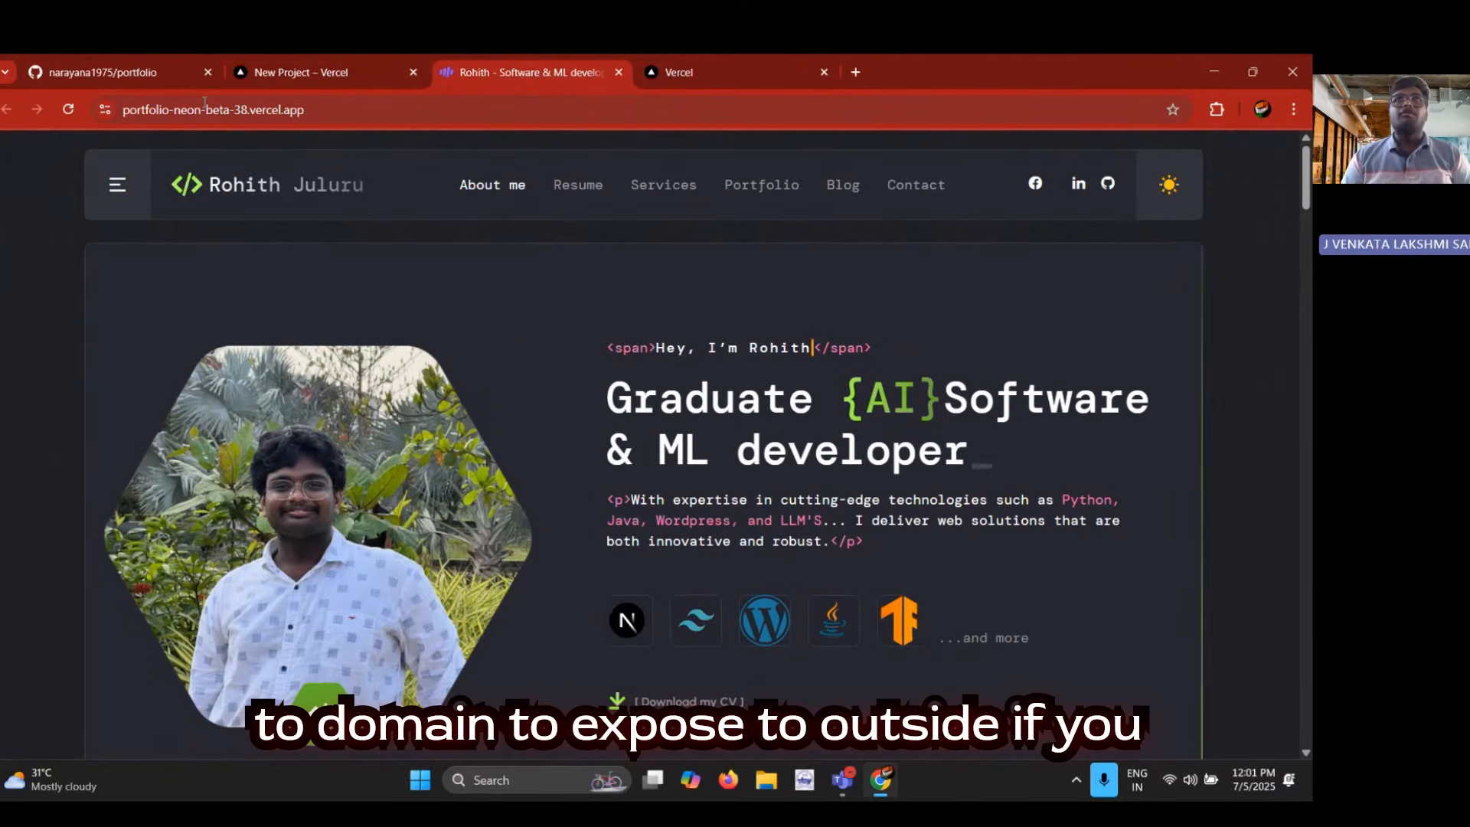
# Return to the new project's deployment success page and continue to the portfolio project's dashboard
pyautogui.click(651, 73)
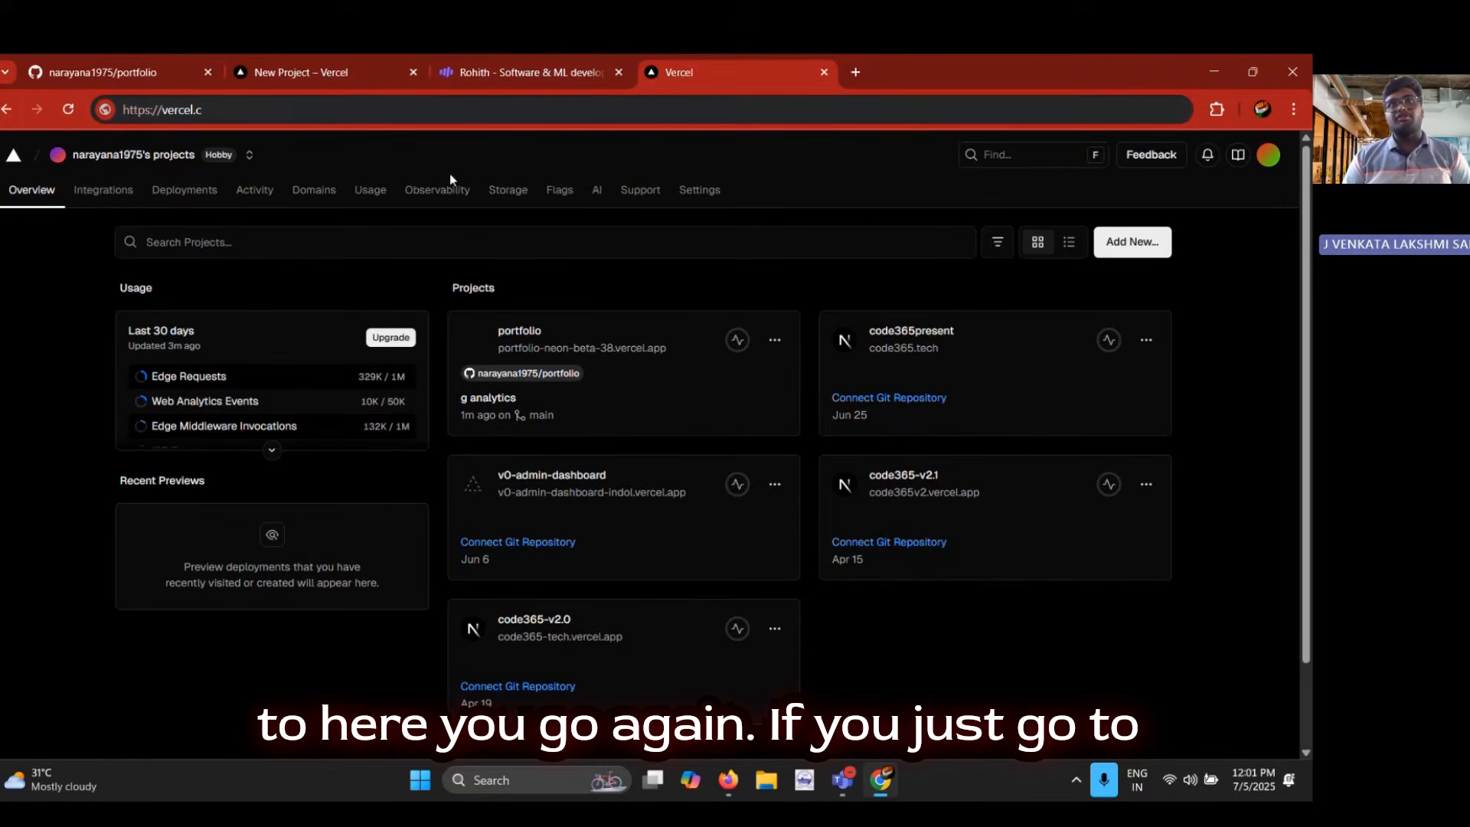
pyautogui.click(310, 67)
pyautogui.scroll(-4, 606, 323)
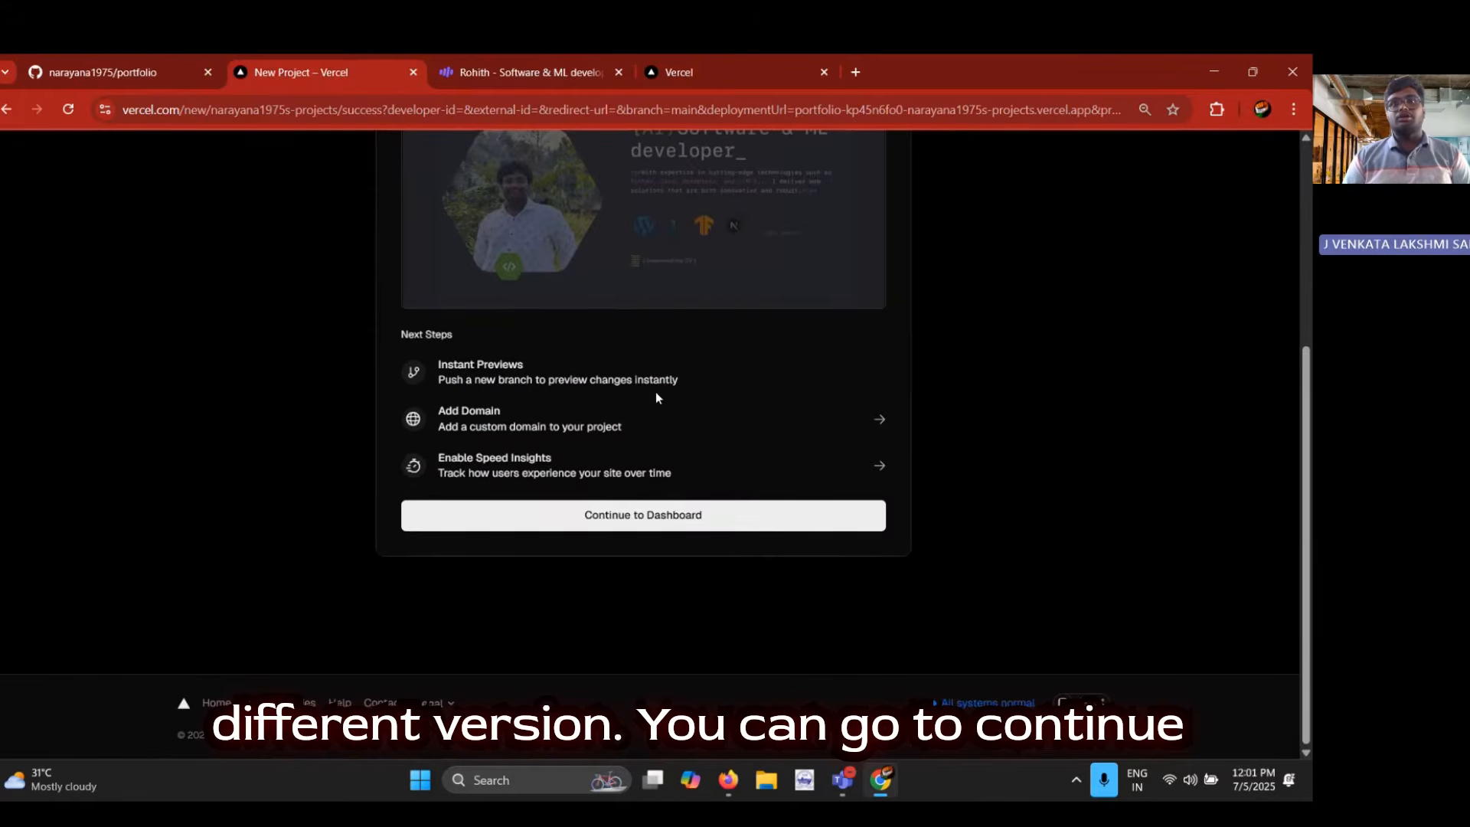
pyautogui.click(690, 518)
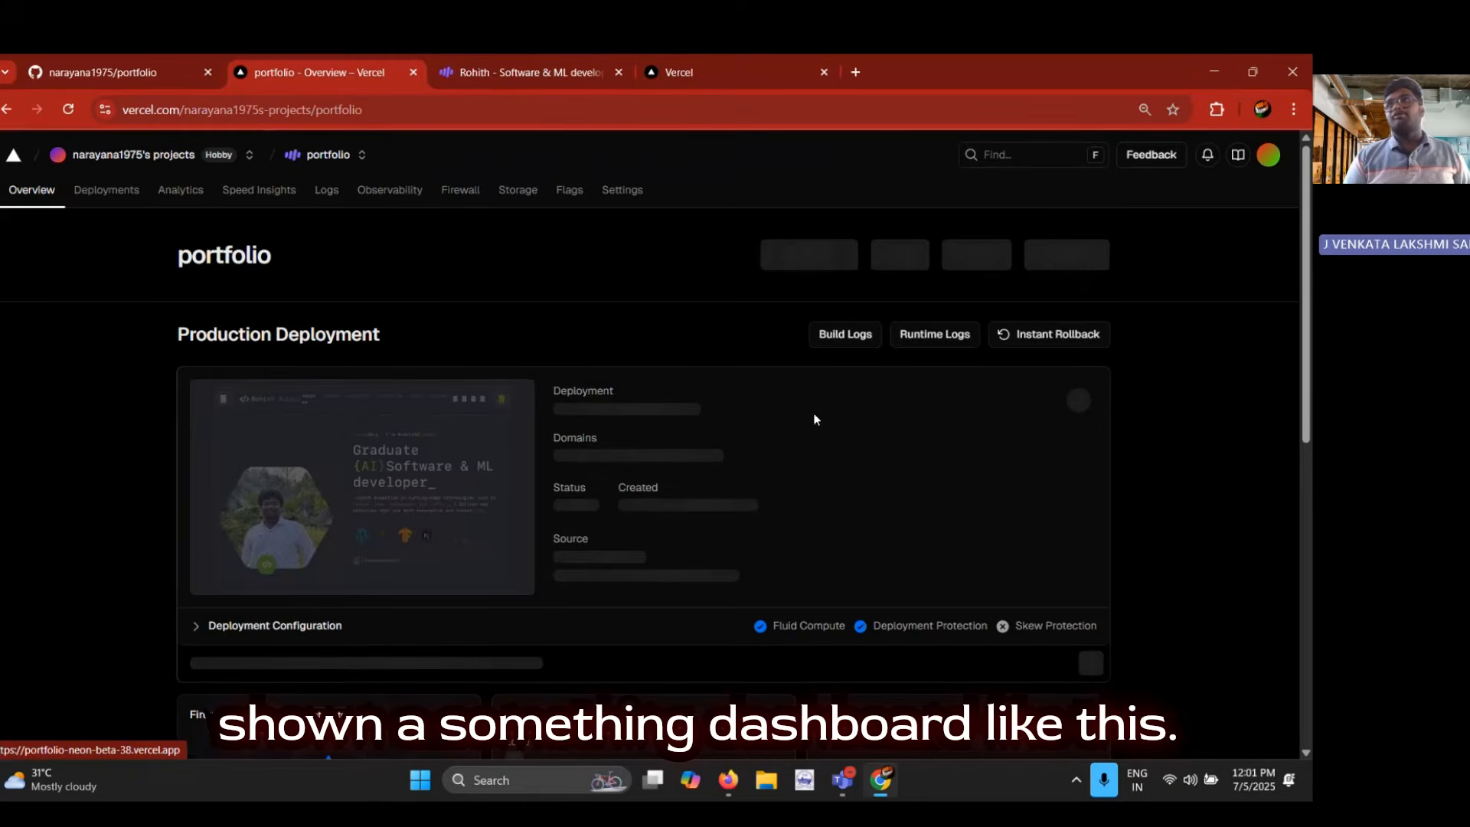
# Look over the production deployment's domains, status and source, along with the firewall, observability and analytics summaries
pyautogui.scroll(-1, 814, 418)
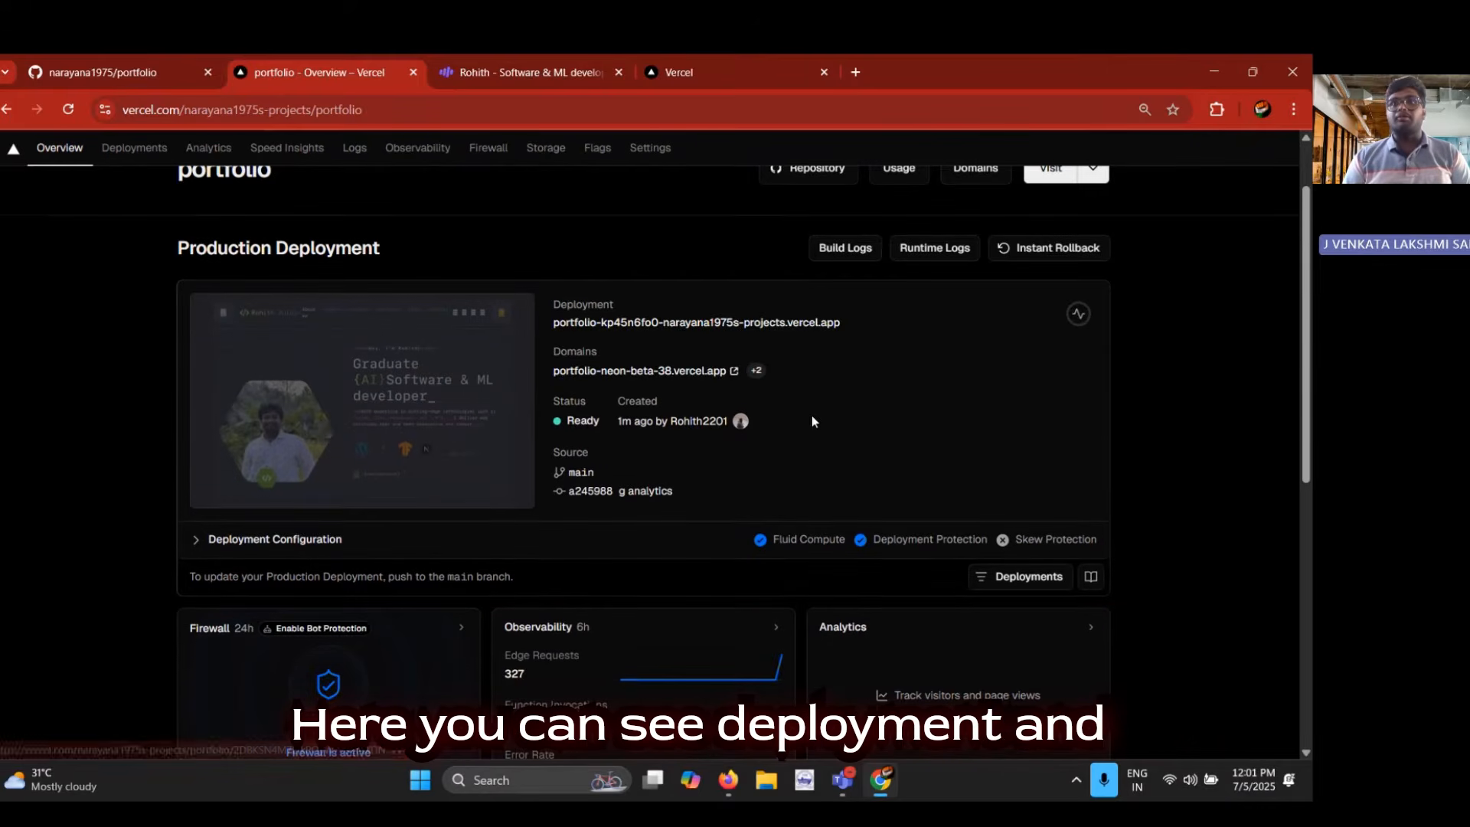
pyautogui.scroll(-1, 689, 474)
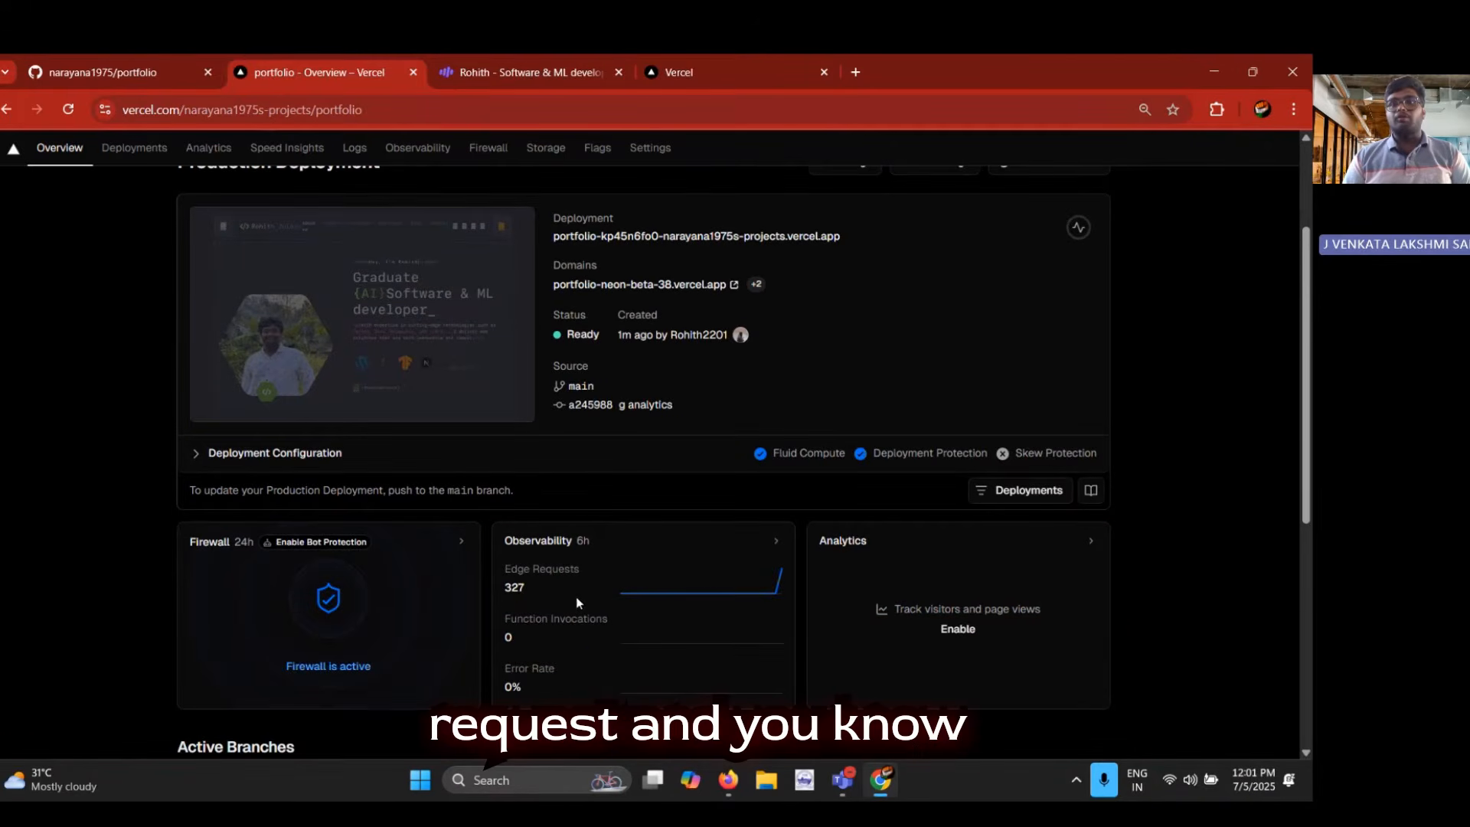
pyautogui.moveTo(752, 586)
pyautogui.scroll(-3, 752, 585)
pyautogui.scroll(5, 426, 633)
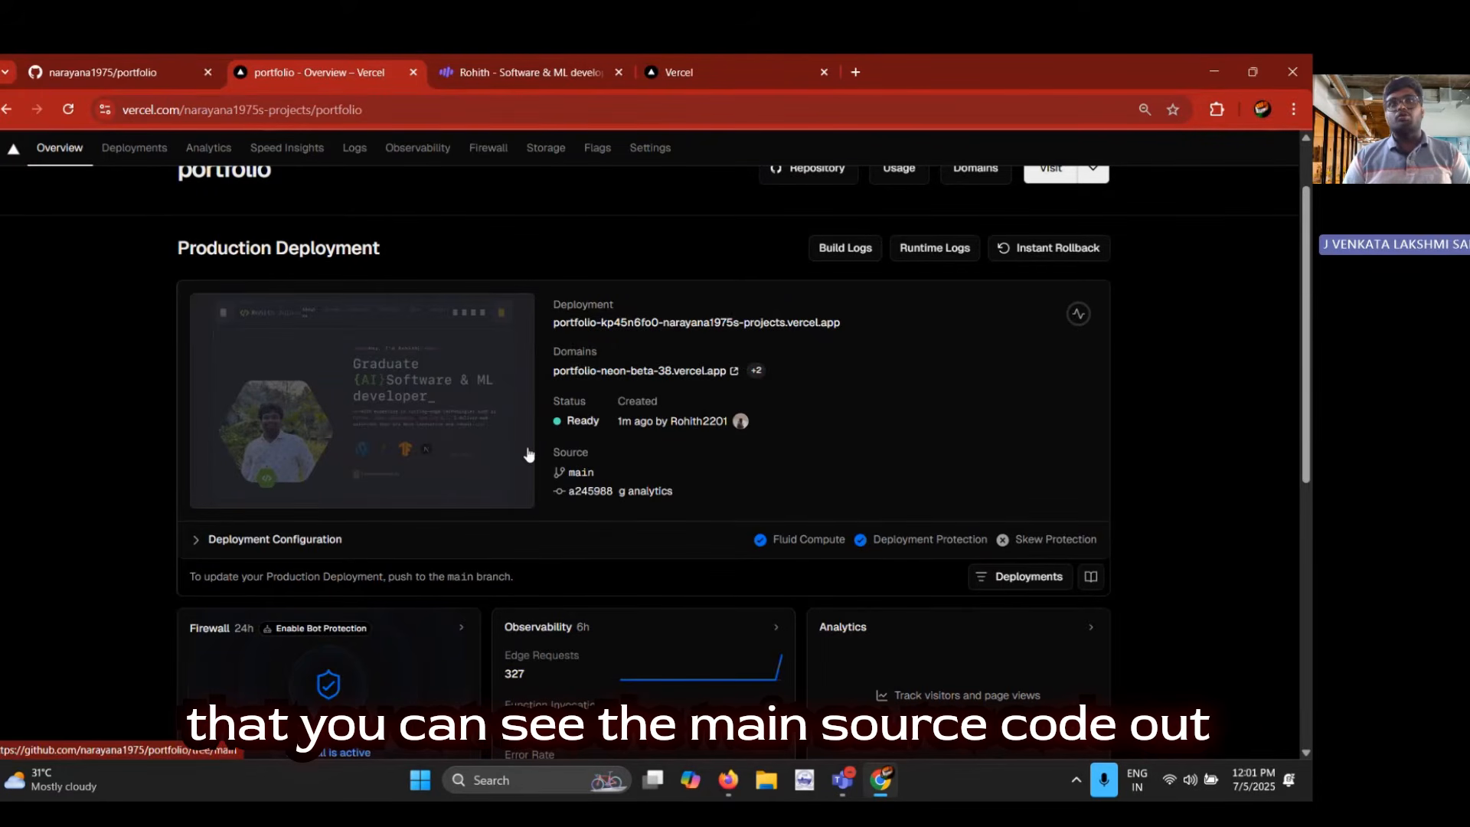
# View the portfolio project's deployments list and examine the actions available for the current production deployment, such as Instant Rollback
pyautogui.scroll(1, 520, 451)
pyautogui.click(122, 193)
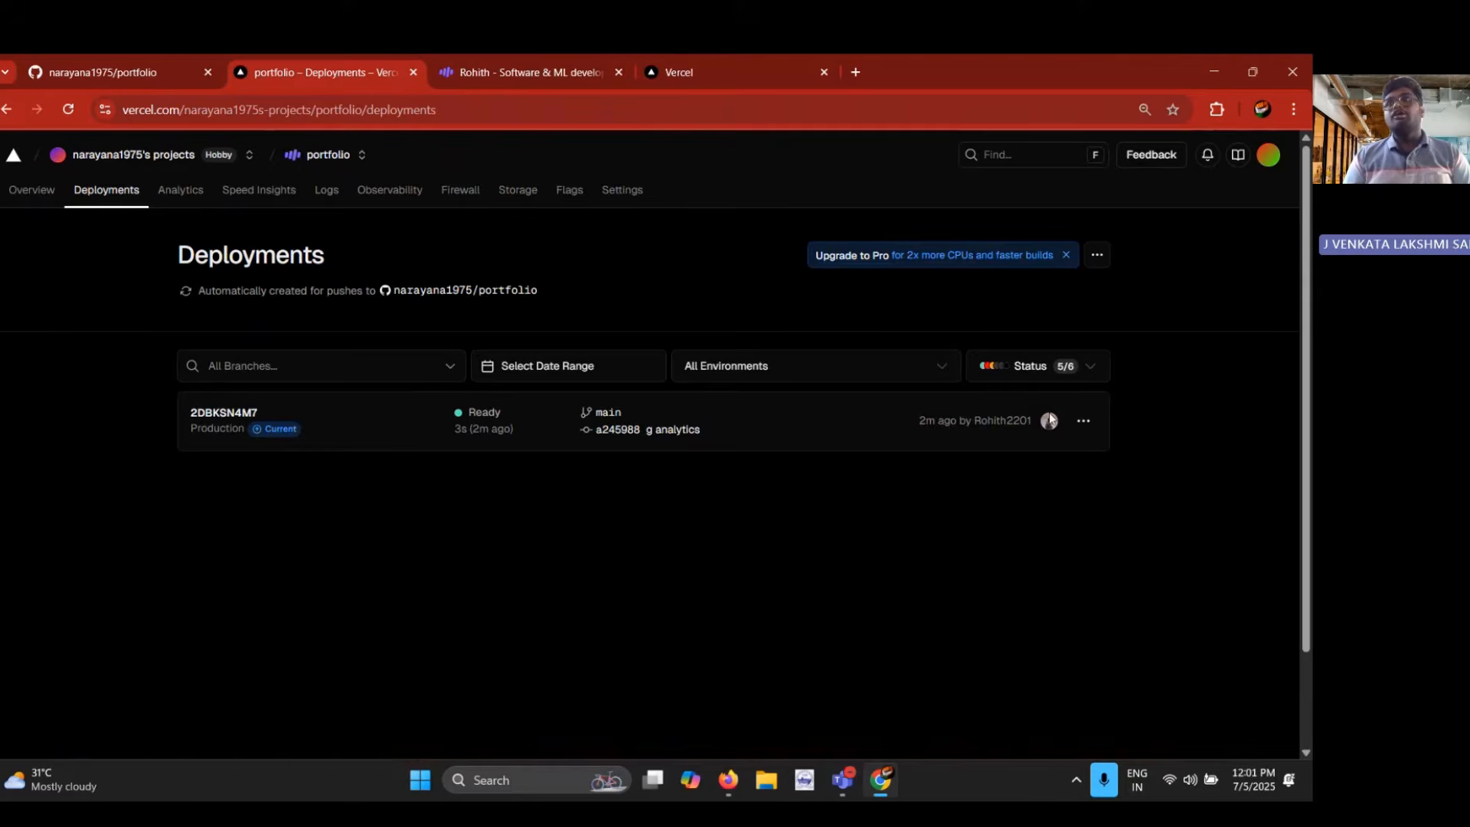
pyautogui.click(1083, 420)
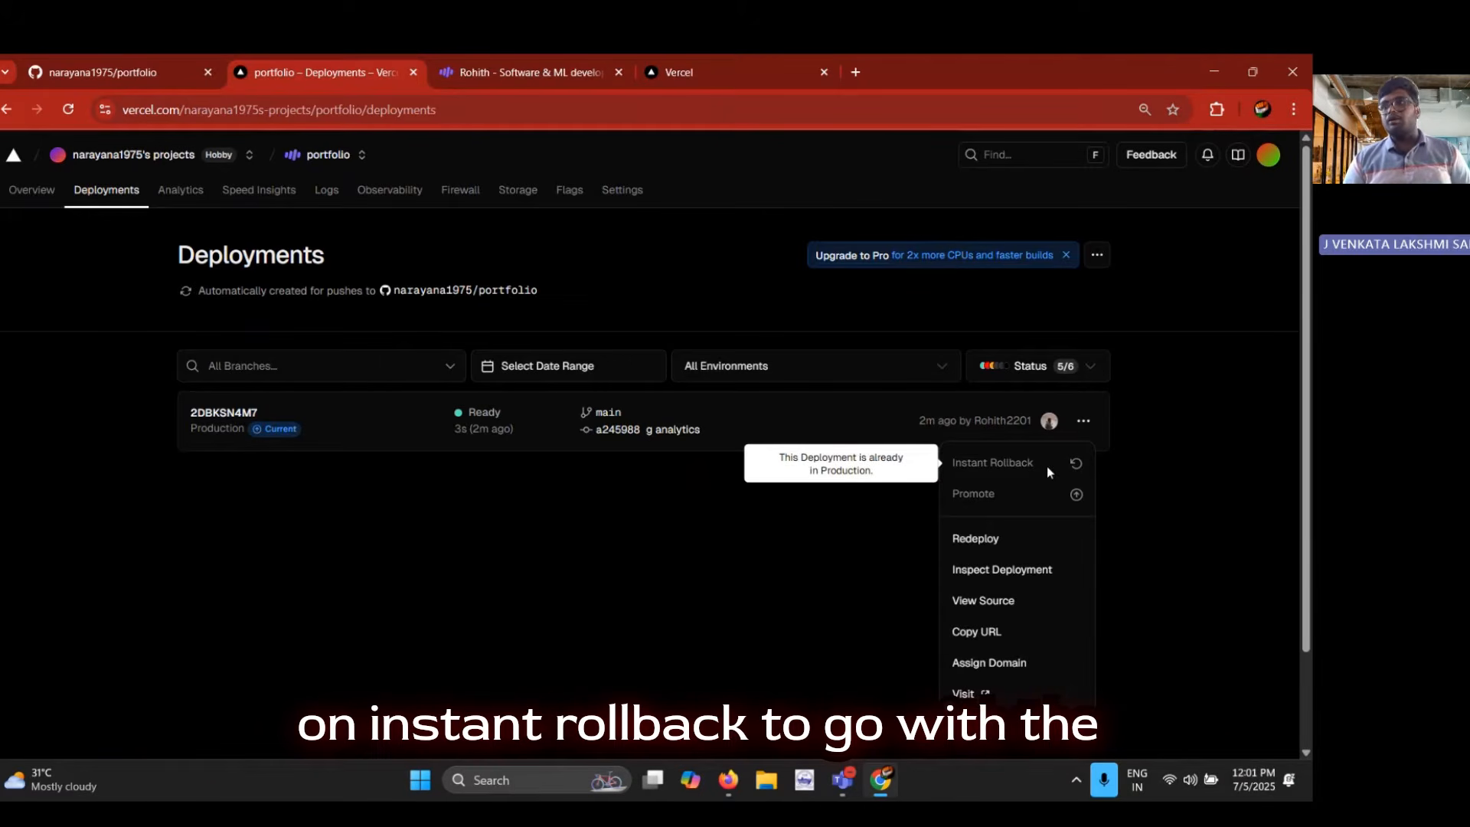
pyautogui.click(603, 593)
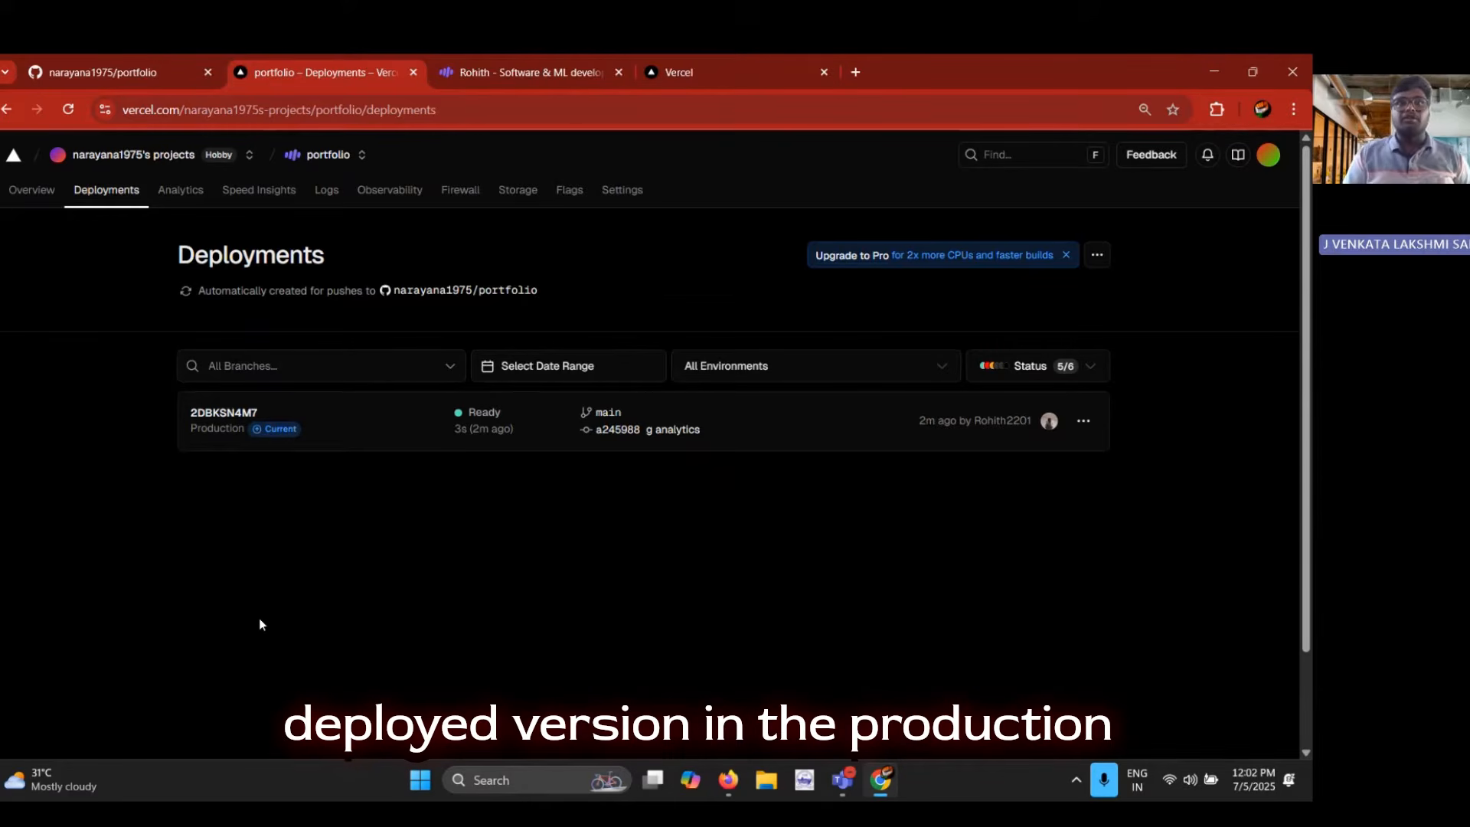
# Enable Web Analytics for the portfolio project with the Web Analytics on Hobby option
pyautogui.click(179, 193)
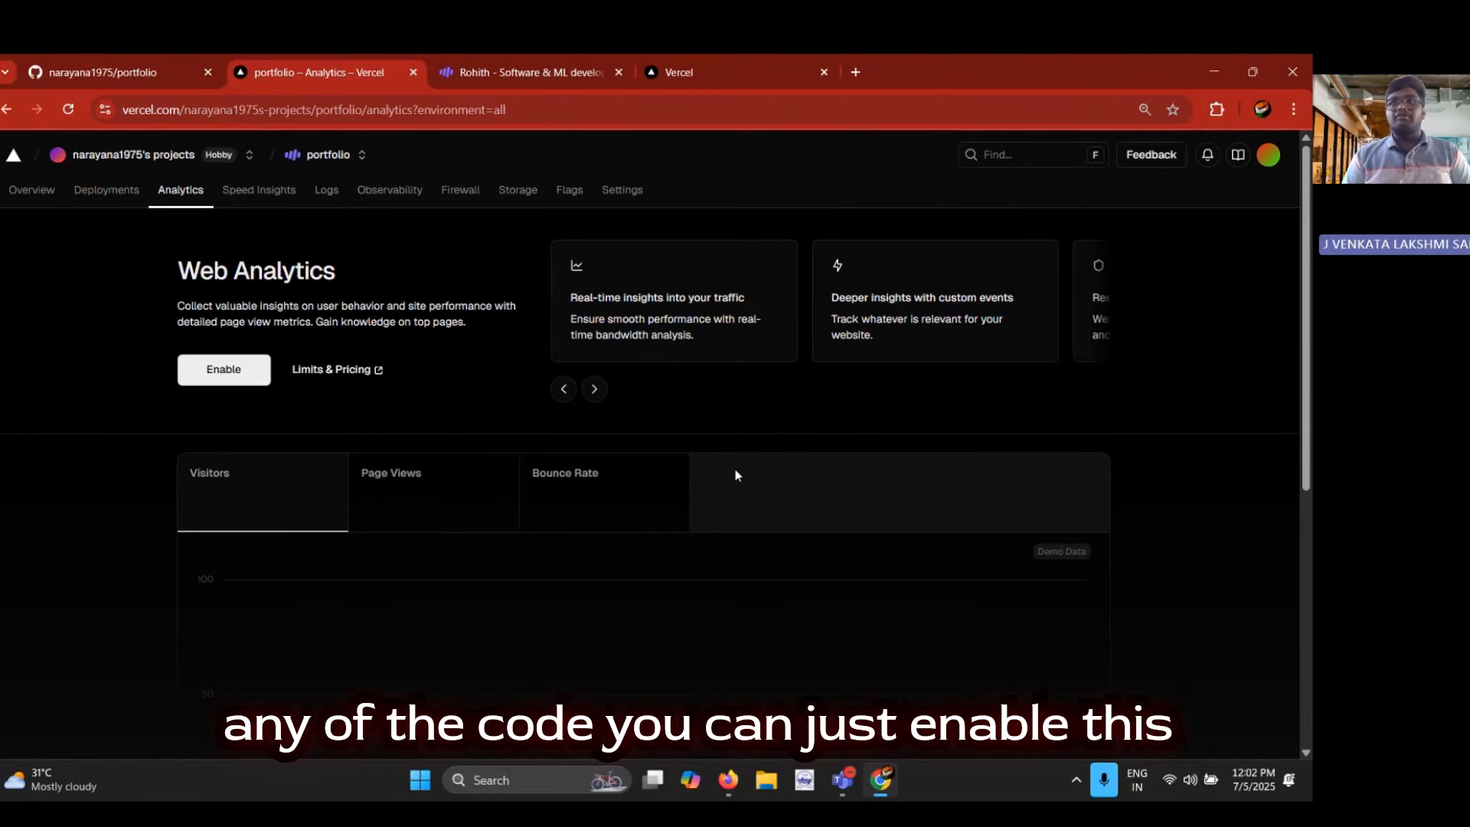
pyautogui.click(220, 380)
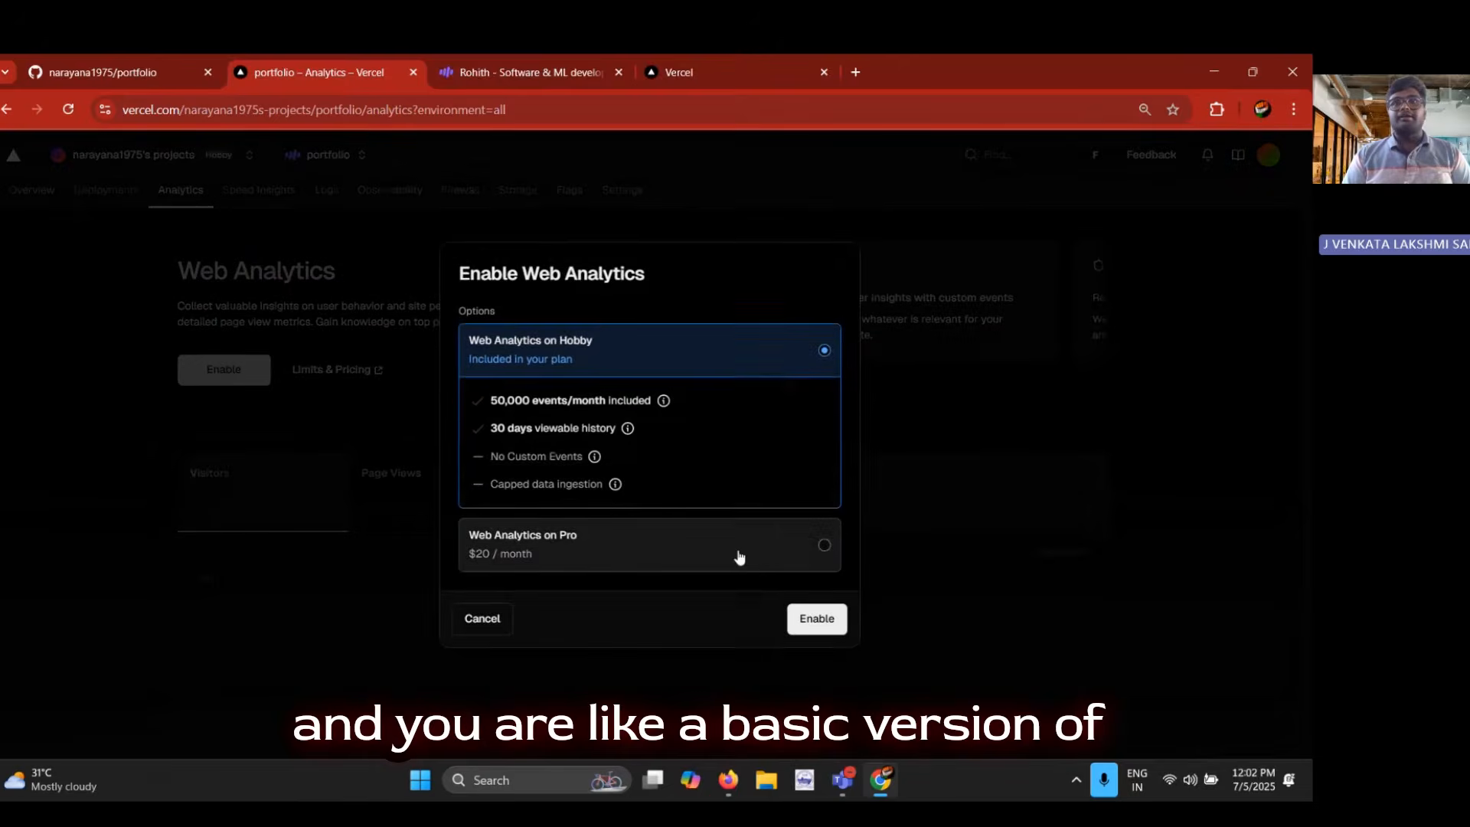
pyautogui.click(821, 624)
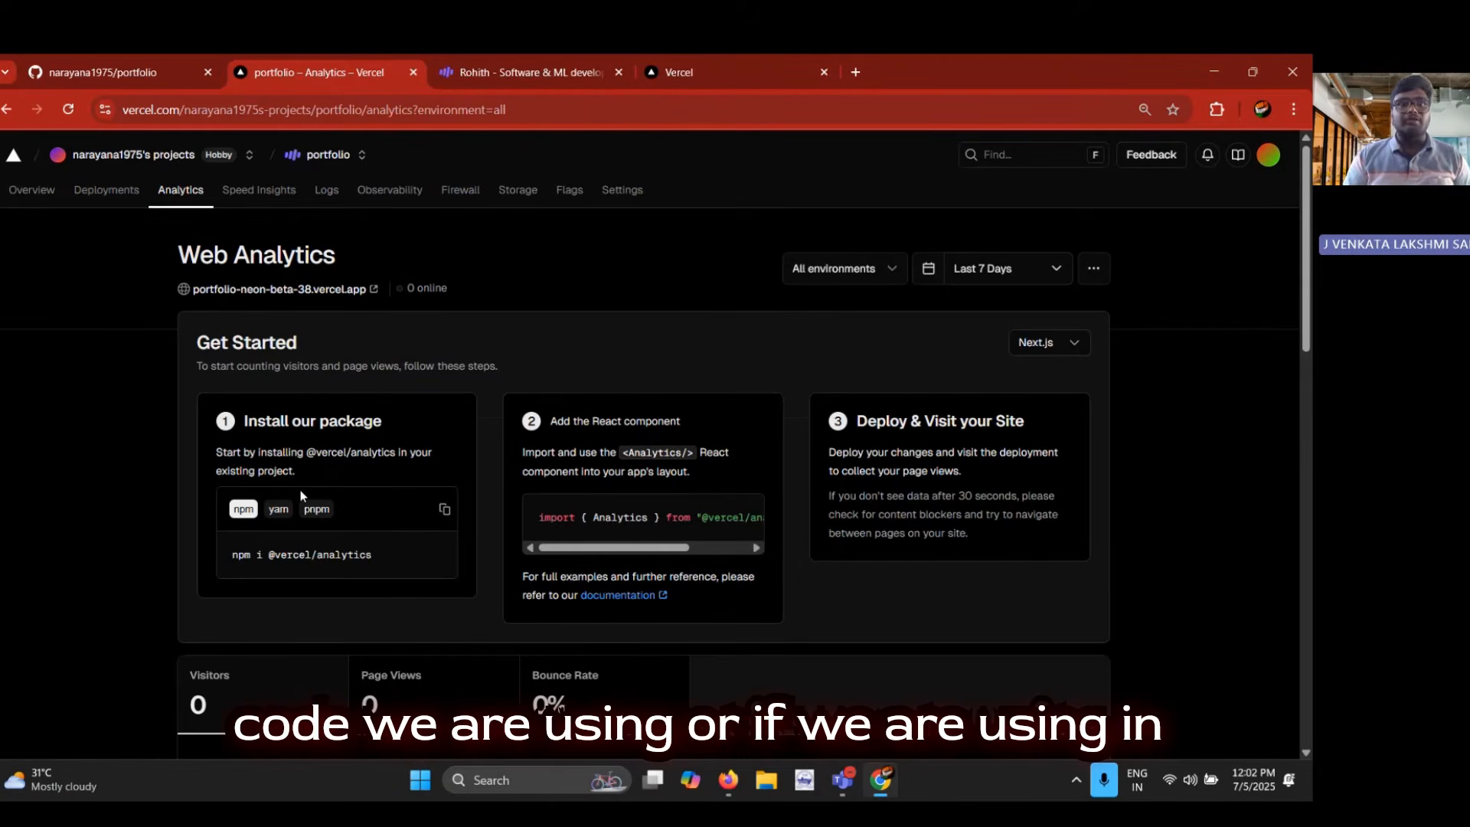
# Read the Web Analytics setup instructions, switching the framework from Next.js to Other to view its code snippet
pyautogui.scroll(-2, 301, 495)
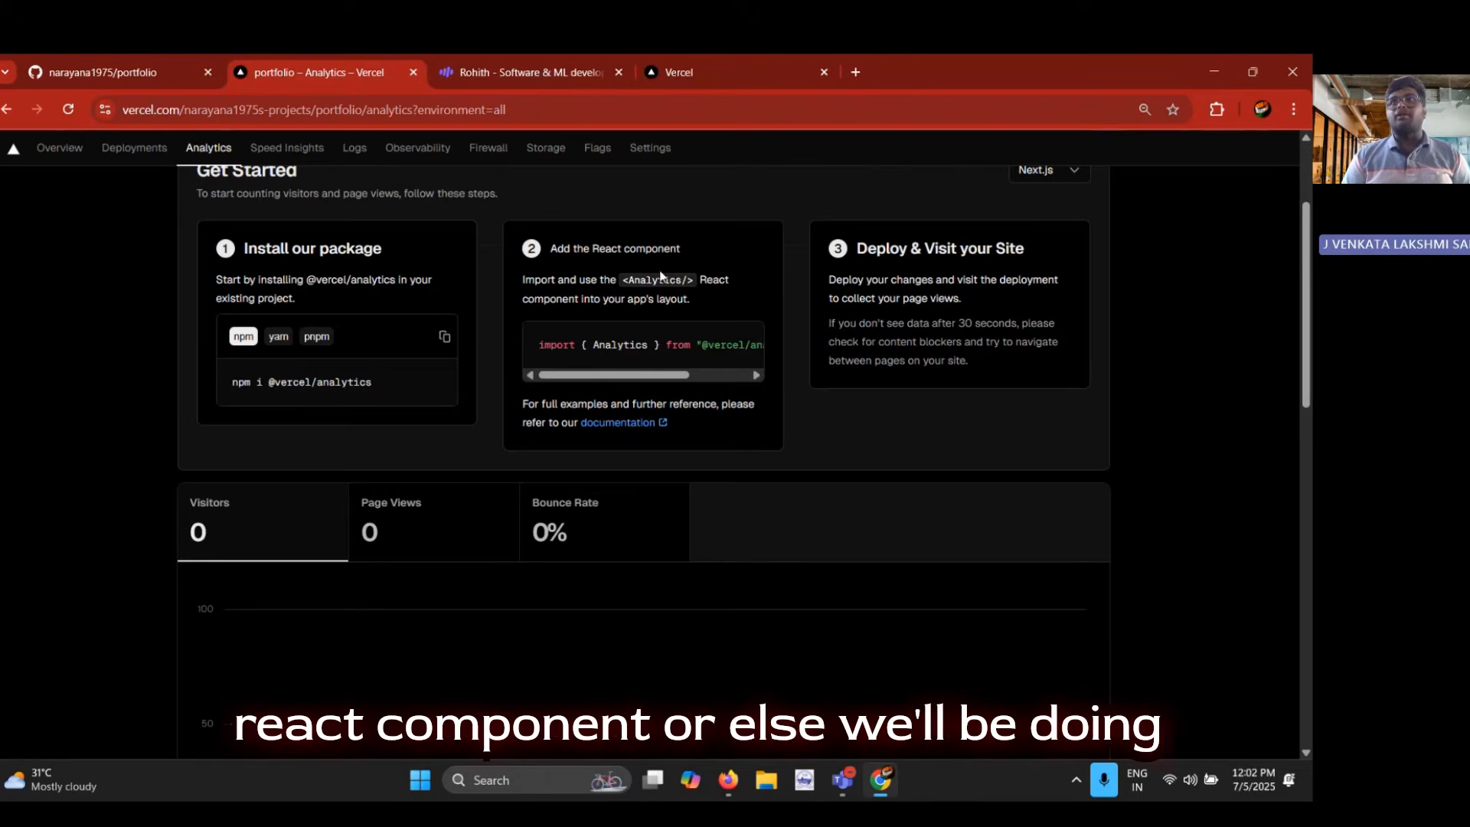
pyautogui.scroll(2, 805, 299)
pyautogui.click(1048, 343)
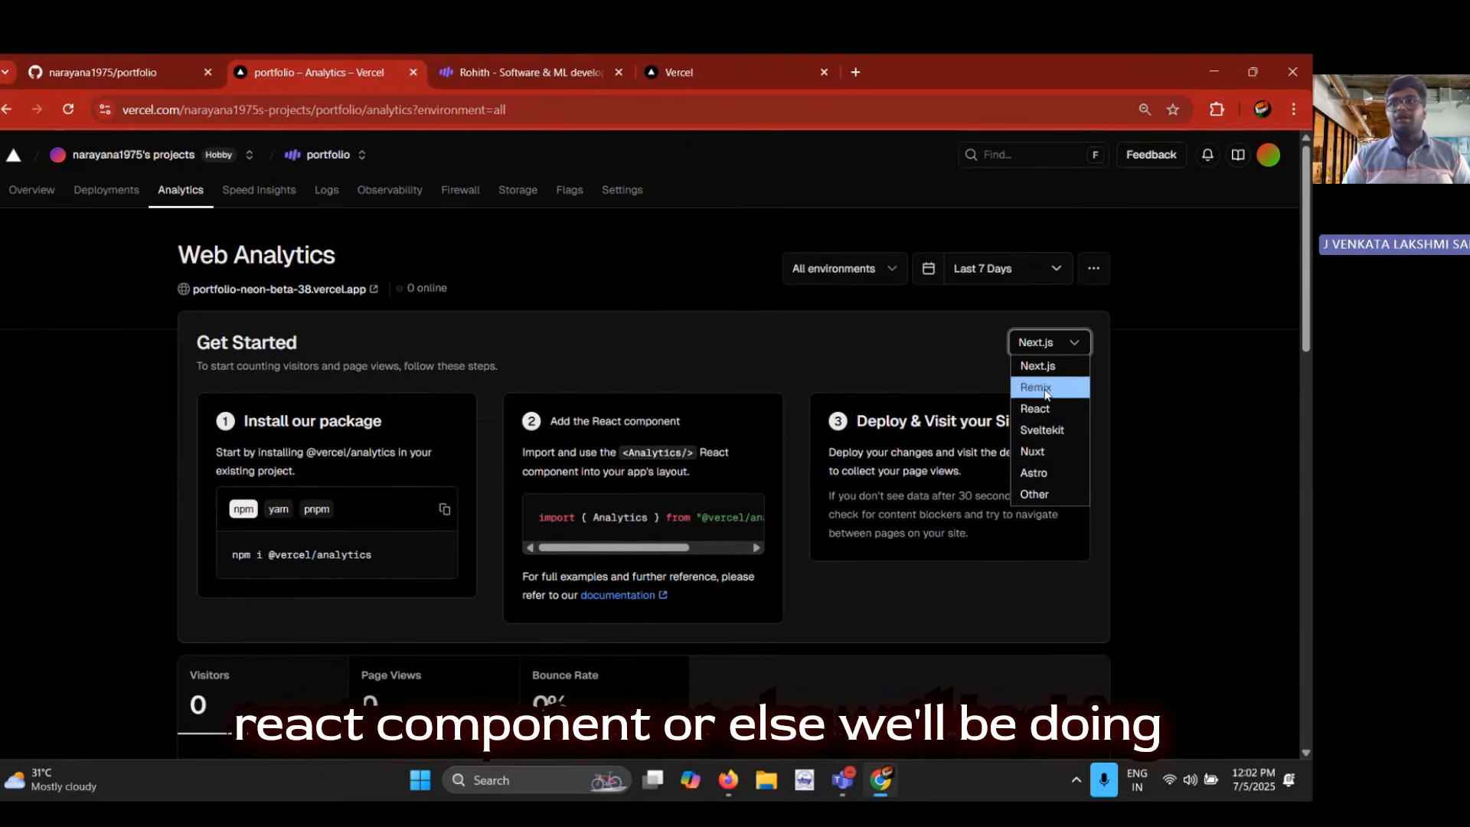
pyautogui.click(1043, 494)
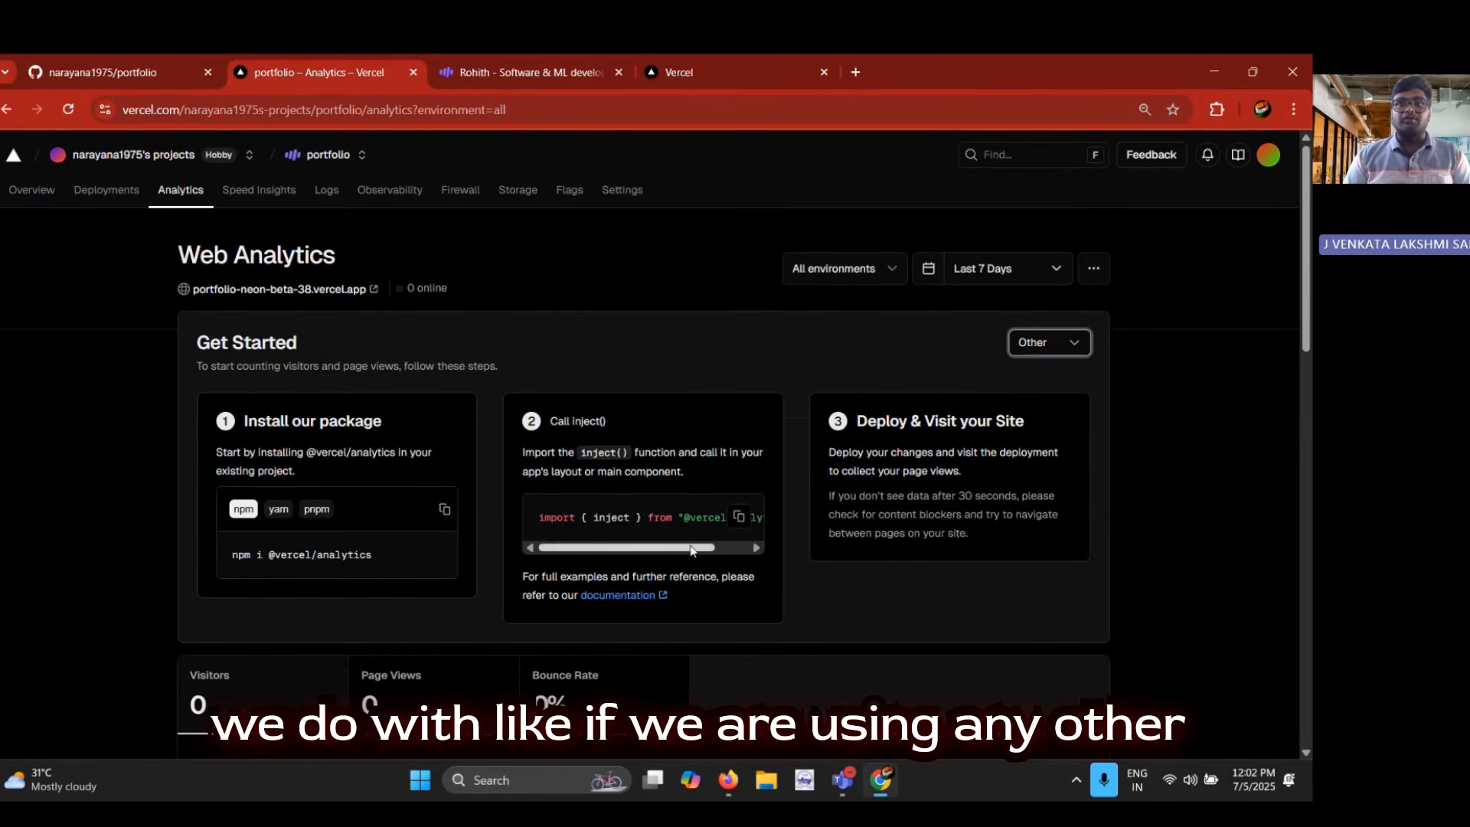
pyautogui.moveTo(703, 547)
pyautogui.mouseDown()
pyautogui.moveTo(734, 547)
pyautogui.moveTo(700, 546)
pyautogui.mouseUp()
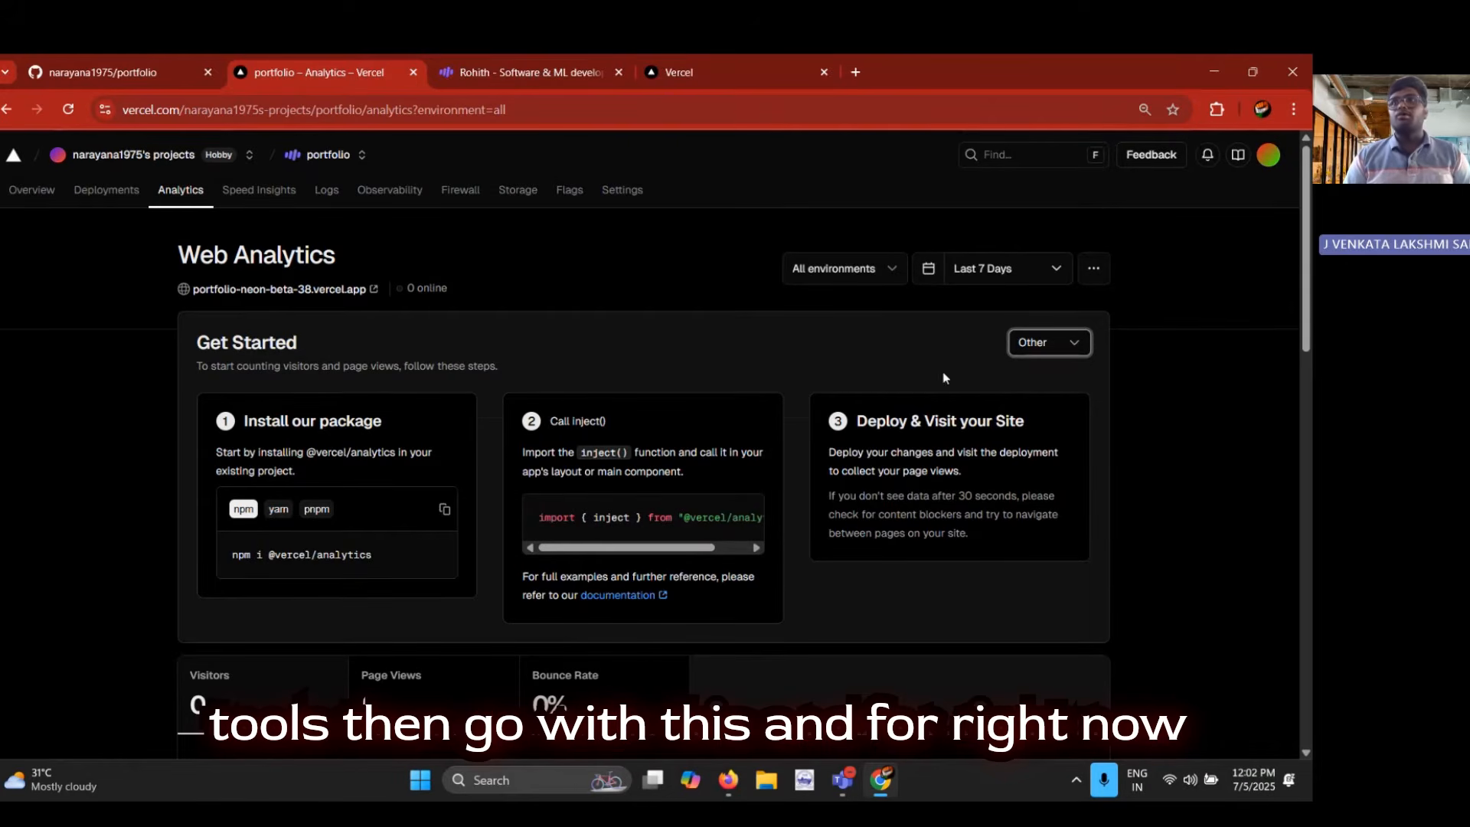
# Disable Web Analytics for the project and submit the feedback survey with Other as the reason
pyautogui.click(1095, 269)
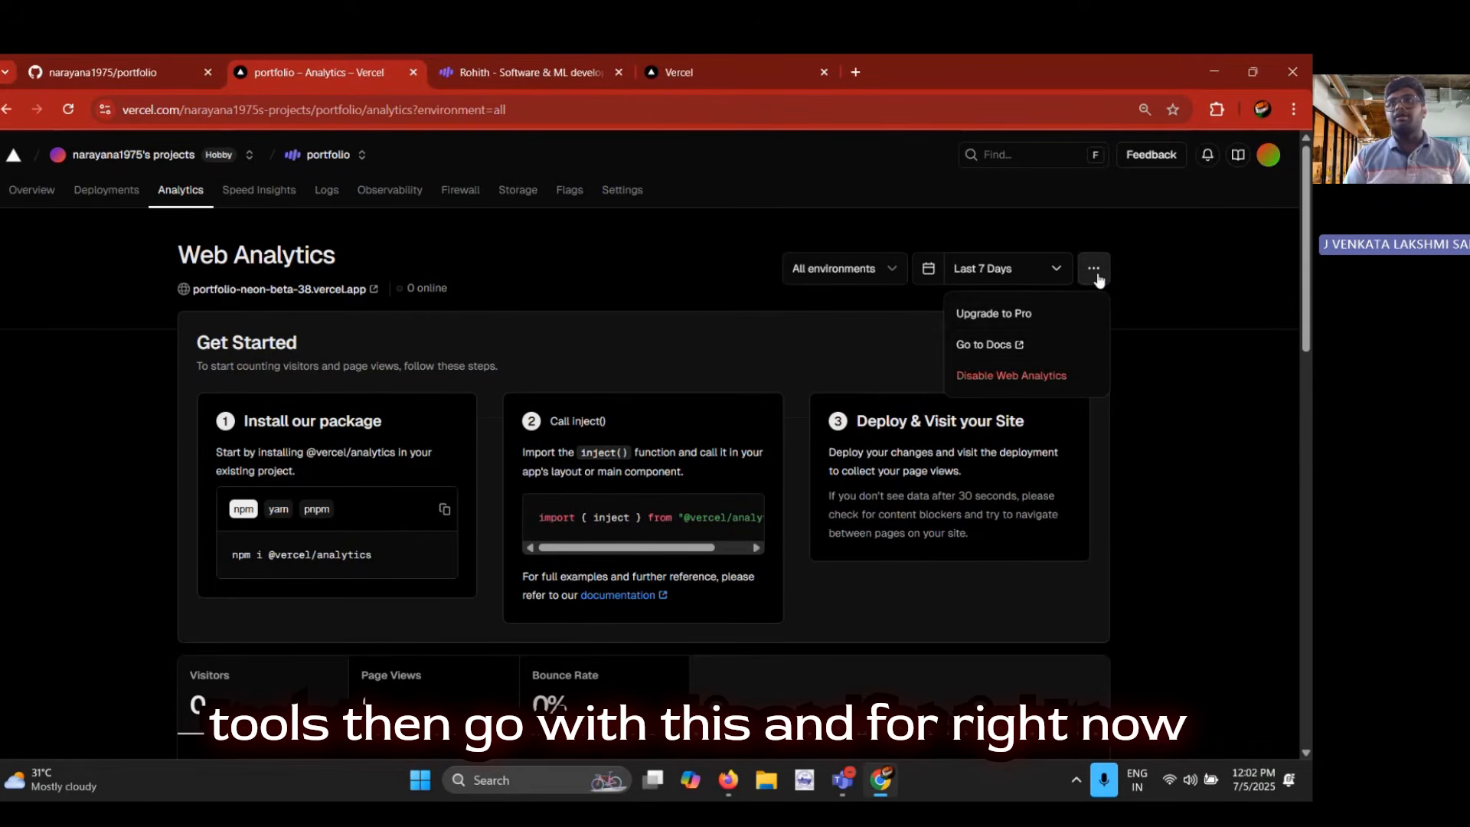
pyautogui.click(1046, 376)
pyautogui.click(816, 492)
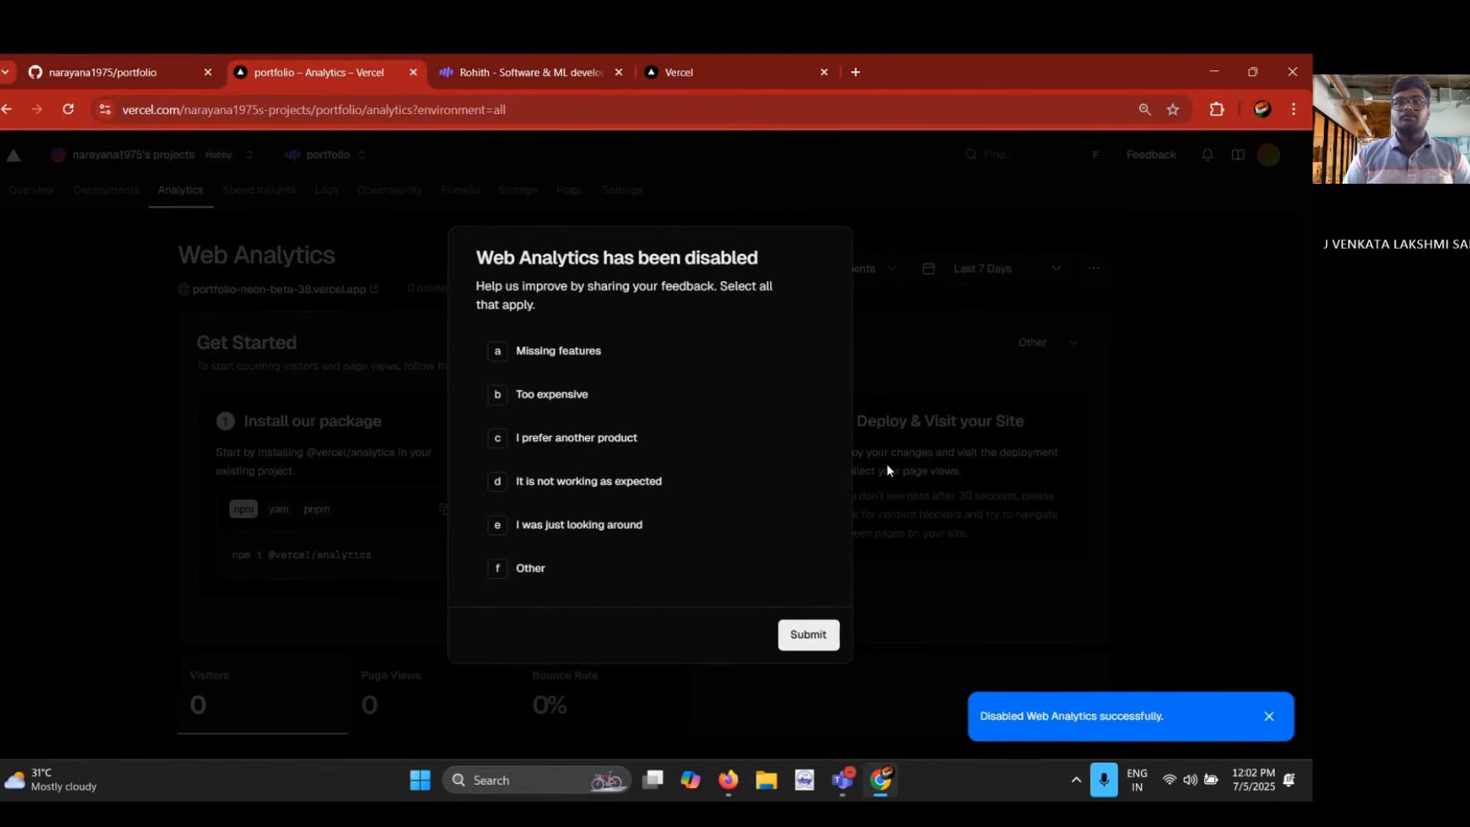
pyautogui.click(562, 574)
pyautogui.click(788, 653)
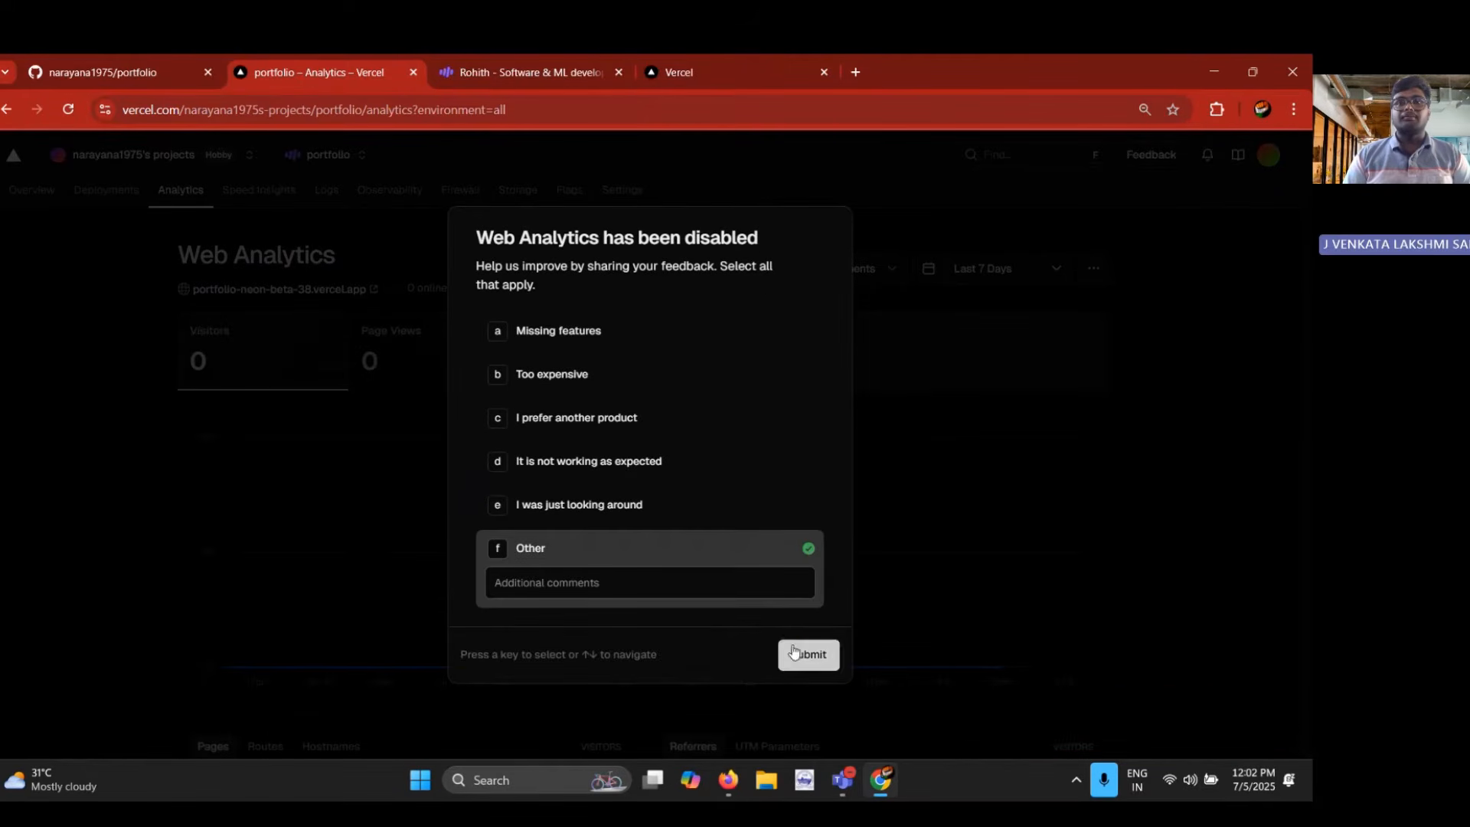
# Look over the project's Speed Insights page and its runtime logs
pyautogui.click(256, 191)
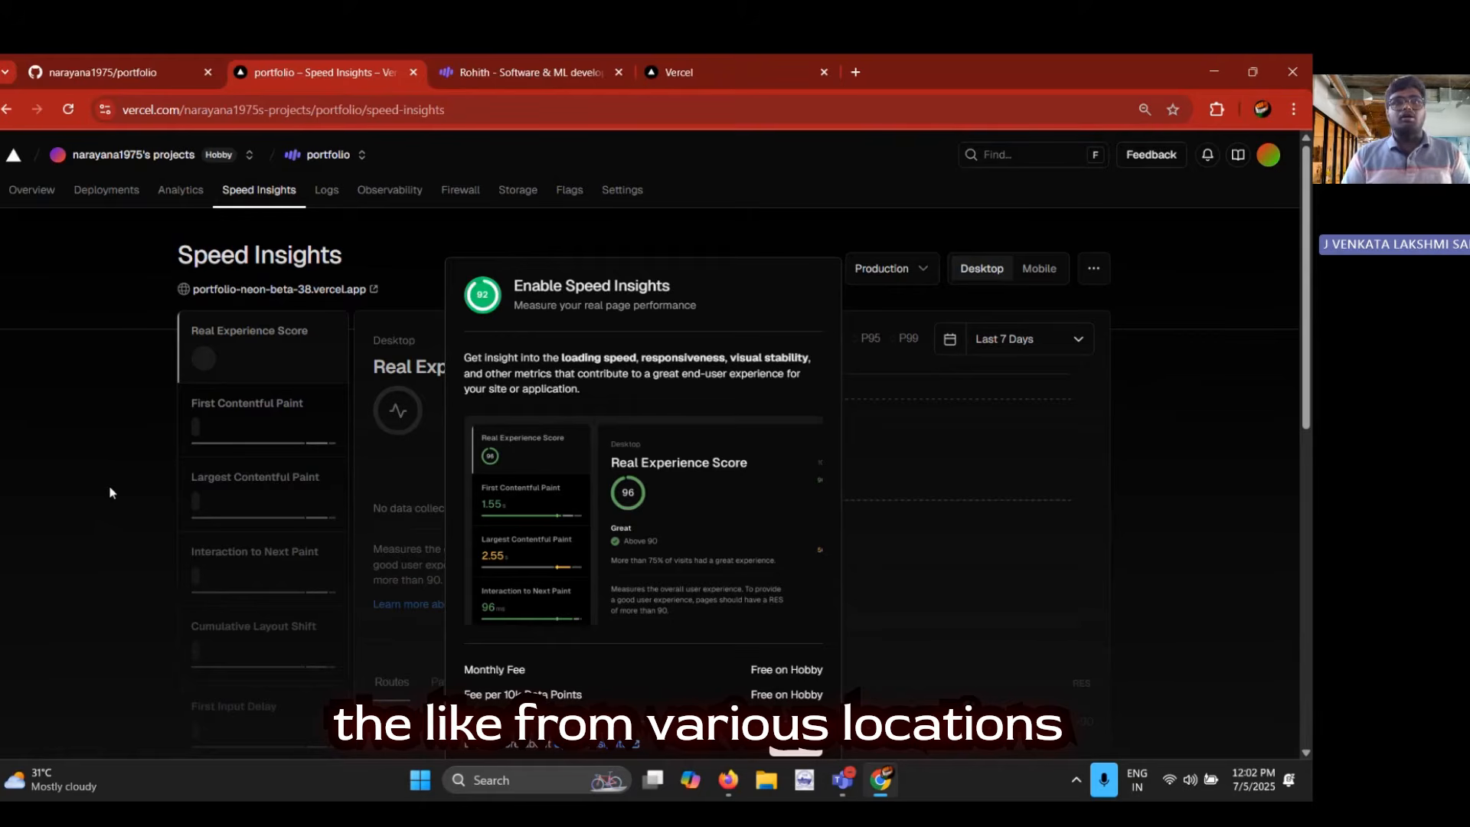
pyautogui.click(333, 185)
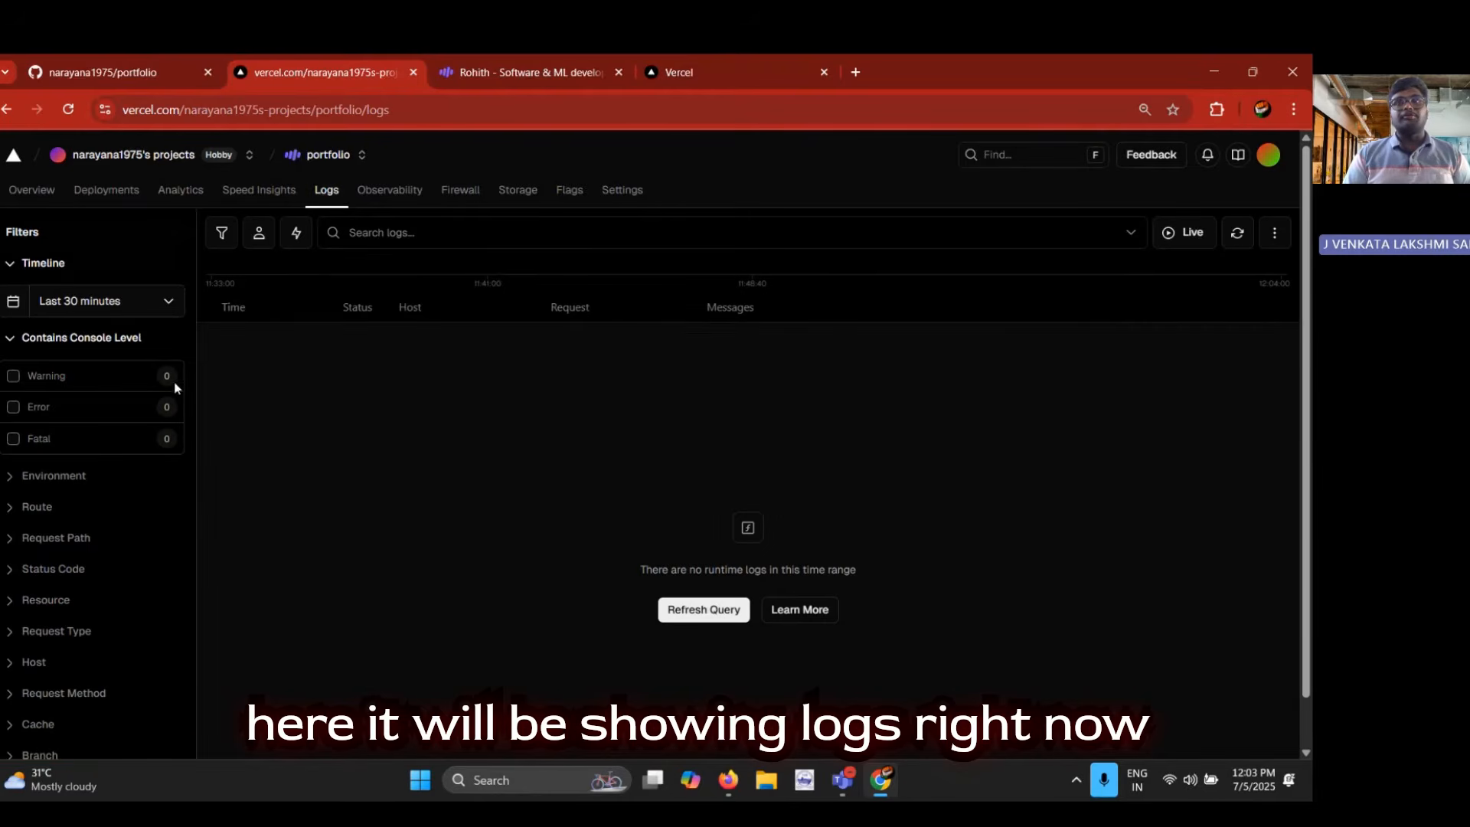
# Examine the project's Observability overview, including the edge requests and fast data transfer charts
pyautogui.click(390, 193)
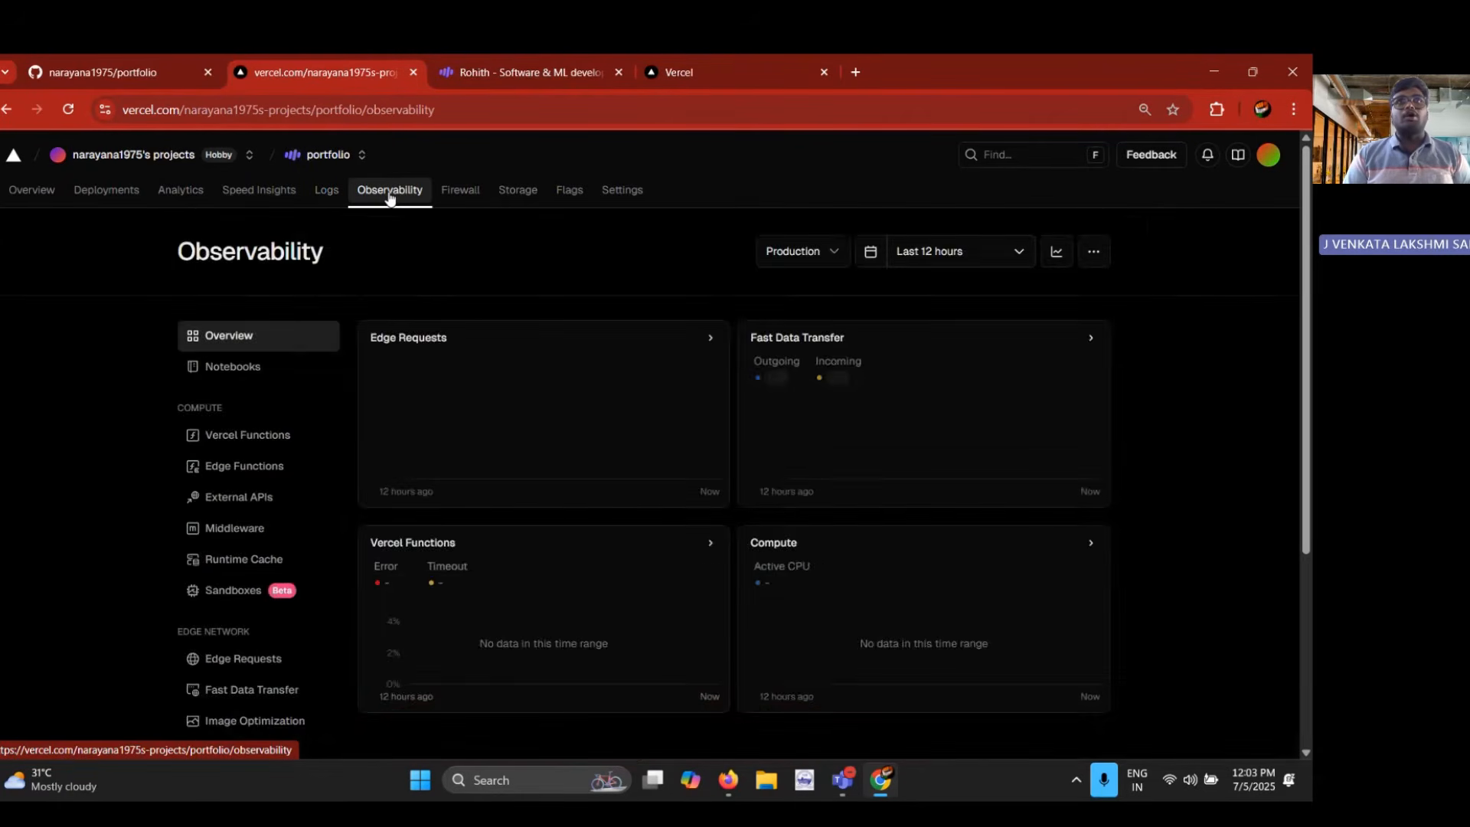
pyautogui.scroll(-1, 375, 420)
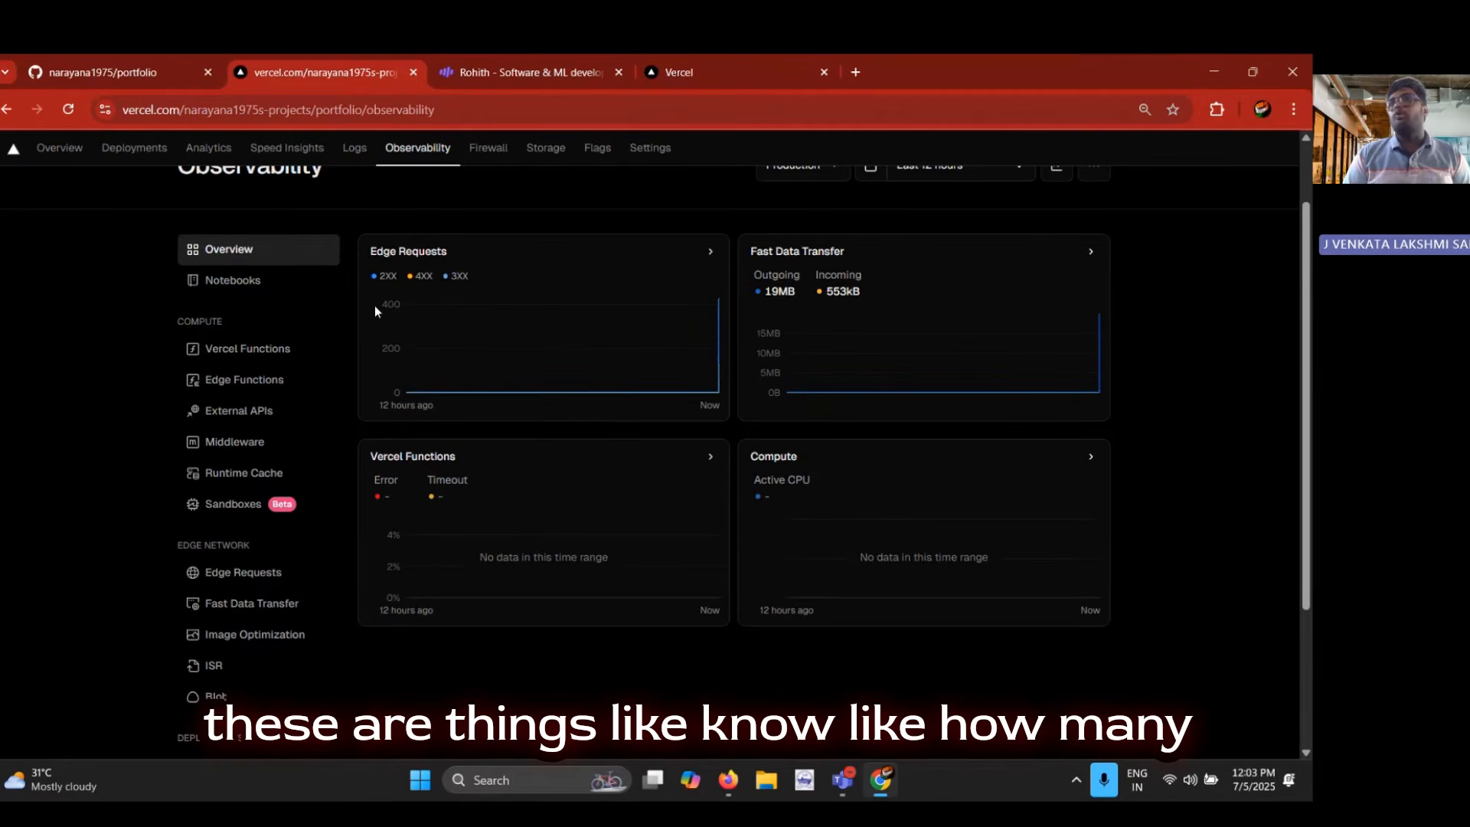
pyautogui.moveTo(435, 310)
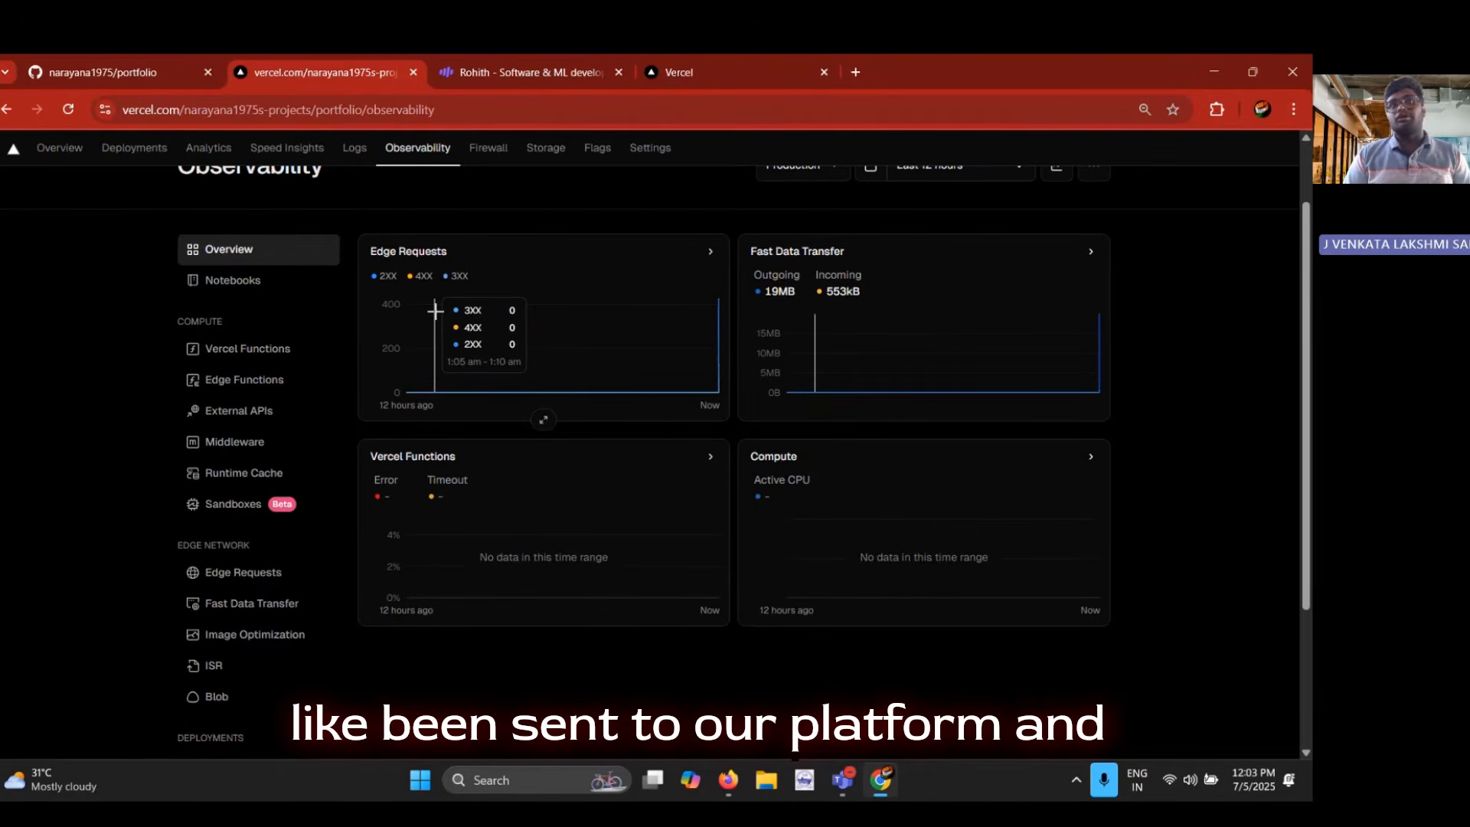
pyautogui.scroll(1, 493, 281)
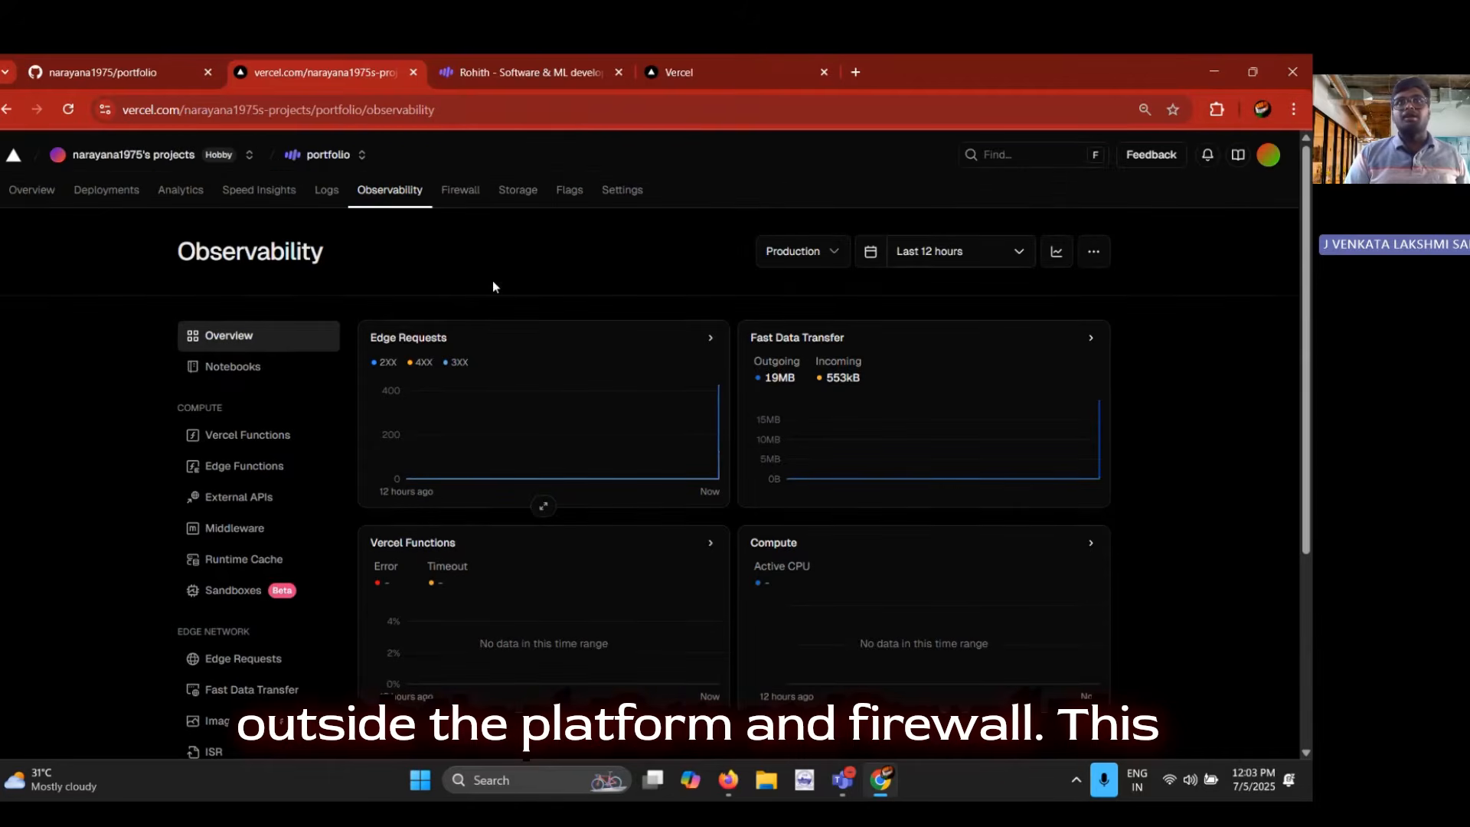
# Review the project's firewall traffic chart and system rules, switching to the live portfolio site for reference and back
pyautogui.click(458, 193)
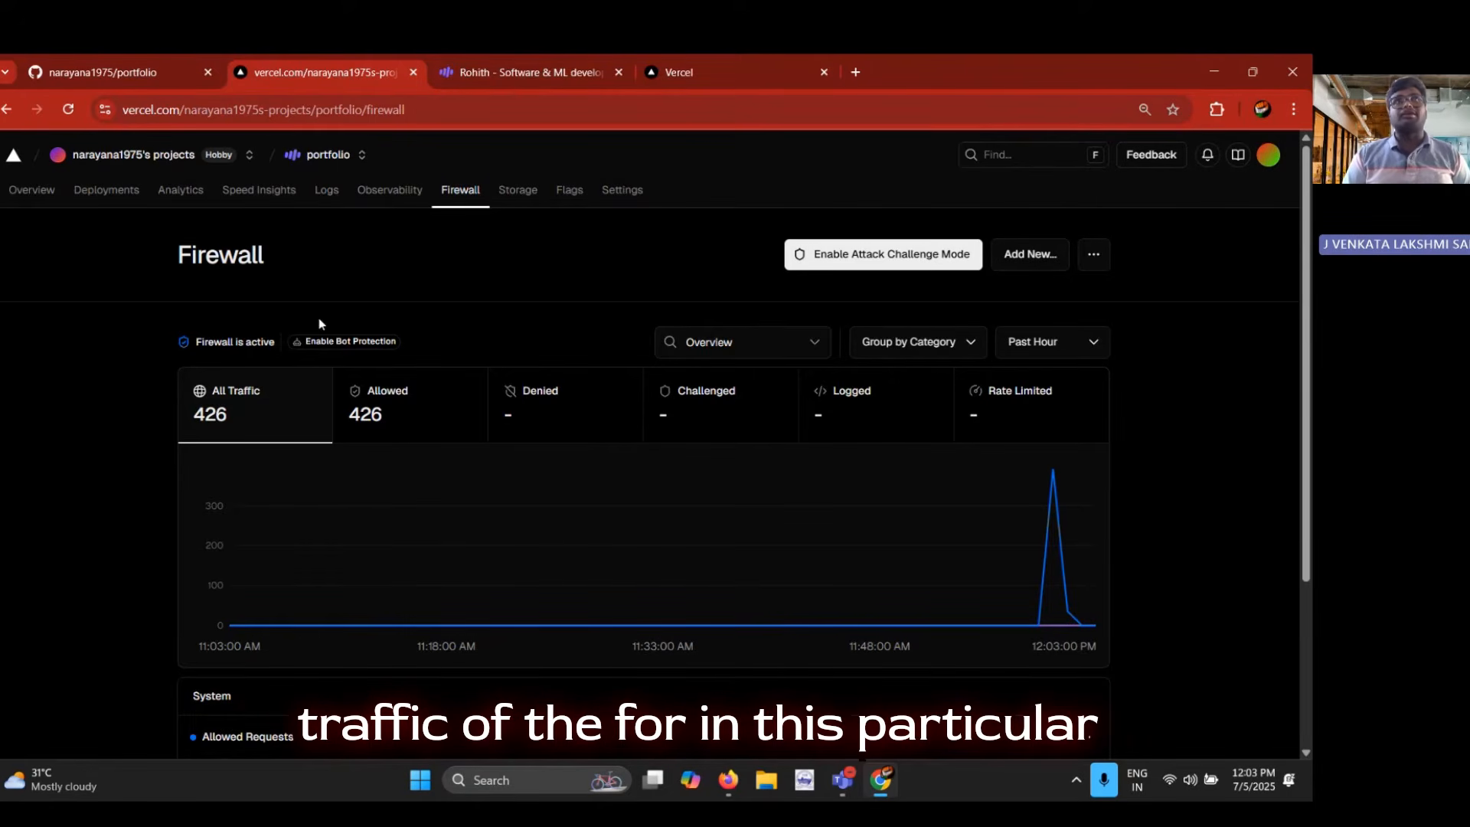
pyautogui.click(498, 72)
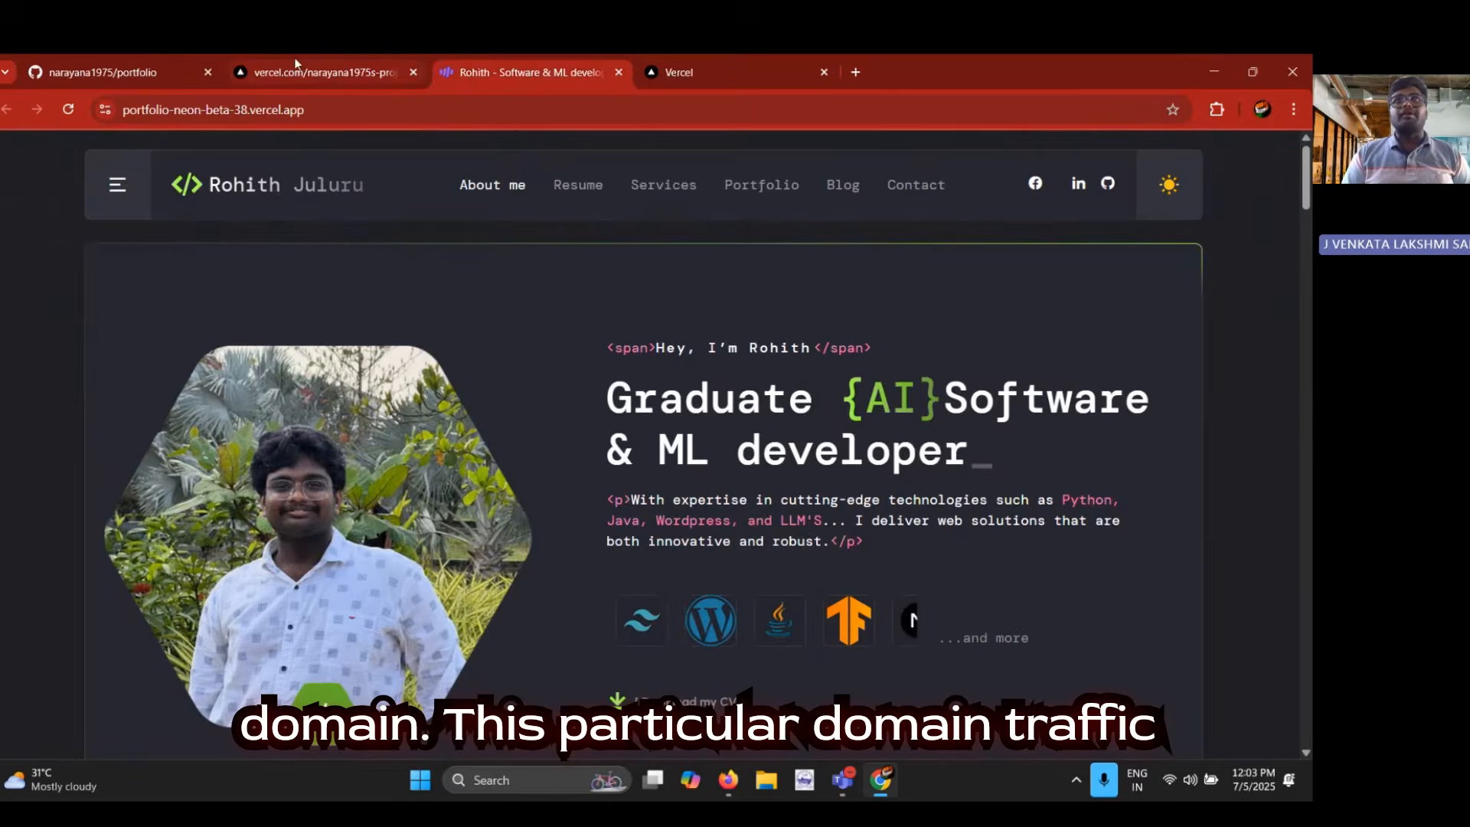
pyautogui.click(325, 72)
pyautogui.scroll(-3, 658, 487)
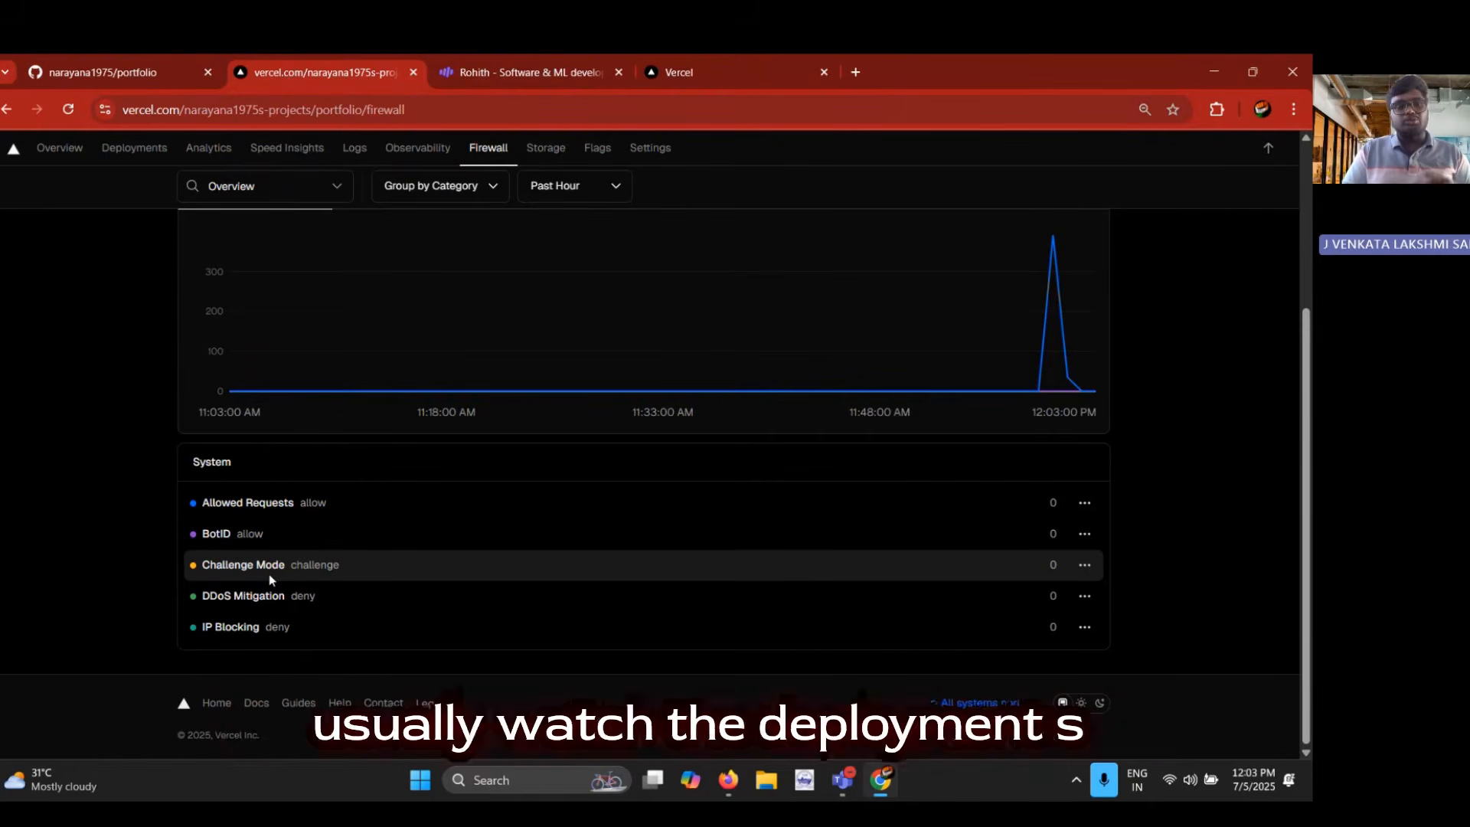
pyautogui.hotkey('ctrl', 'Tab')
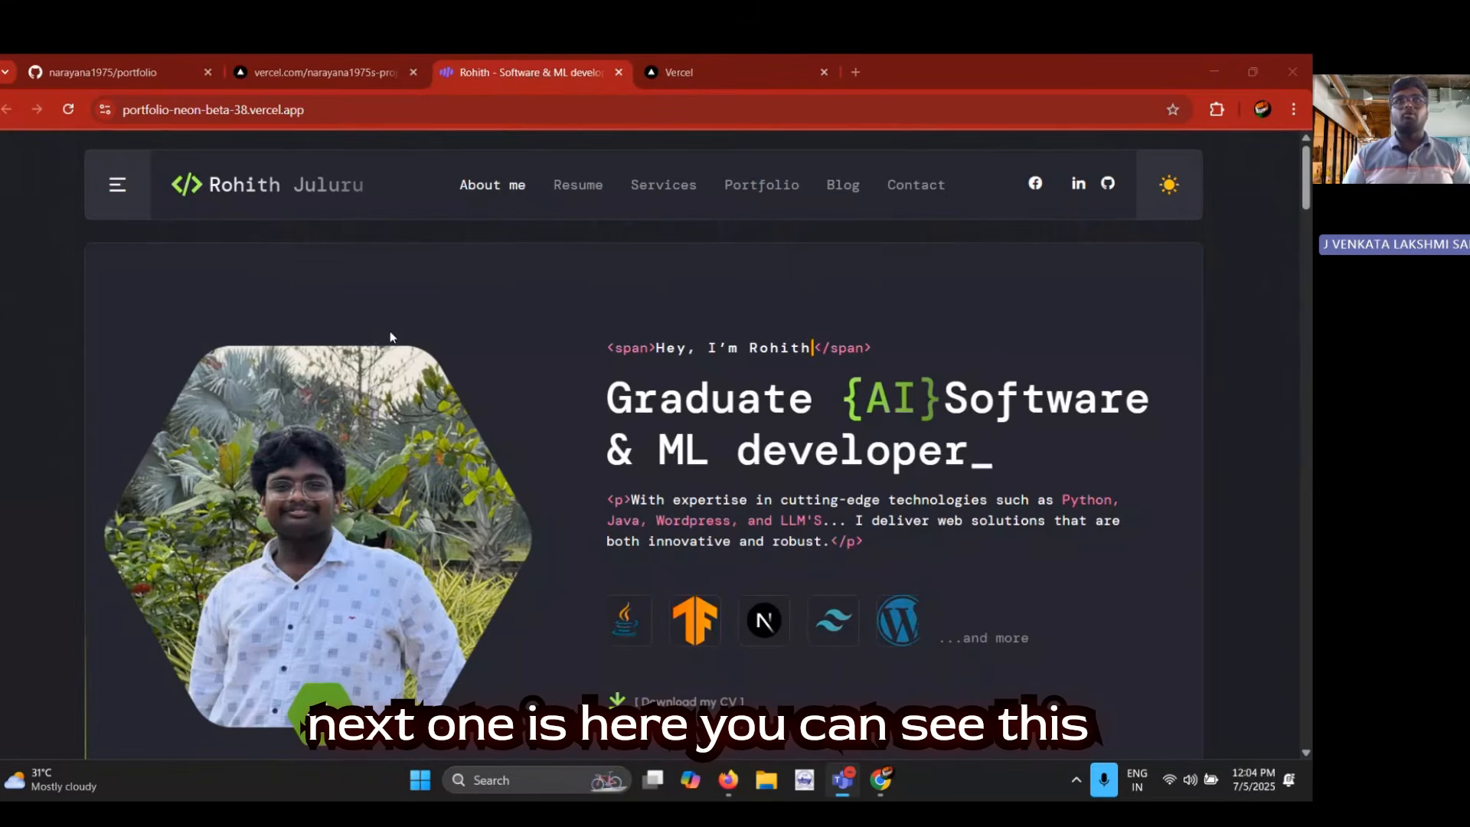
pyautogui.click(321, 72)
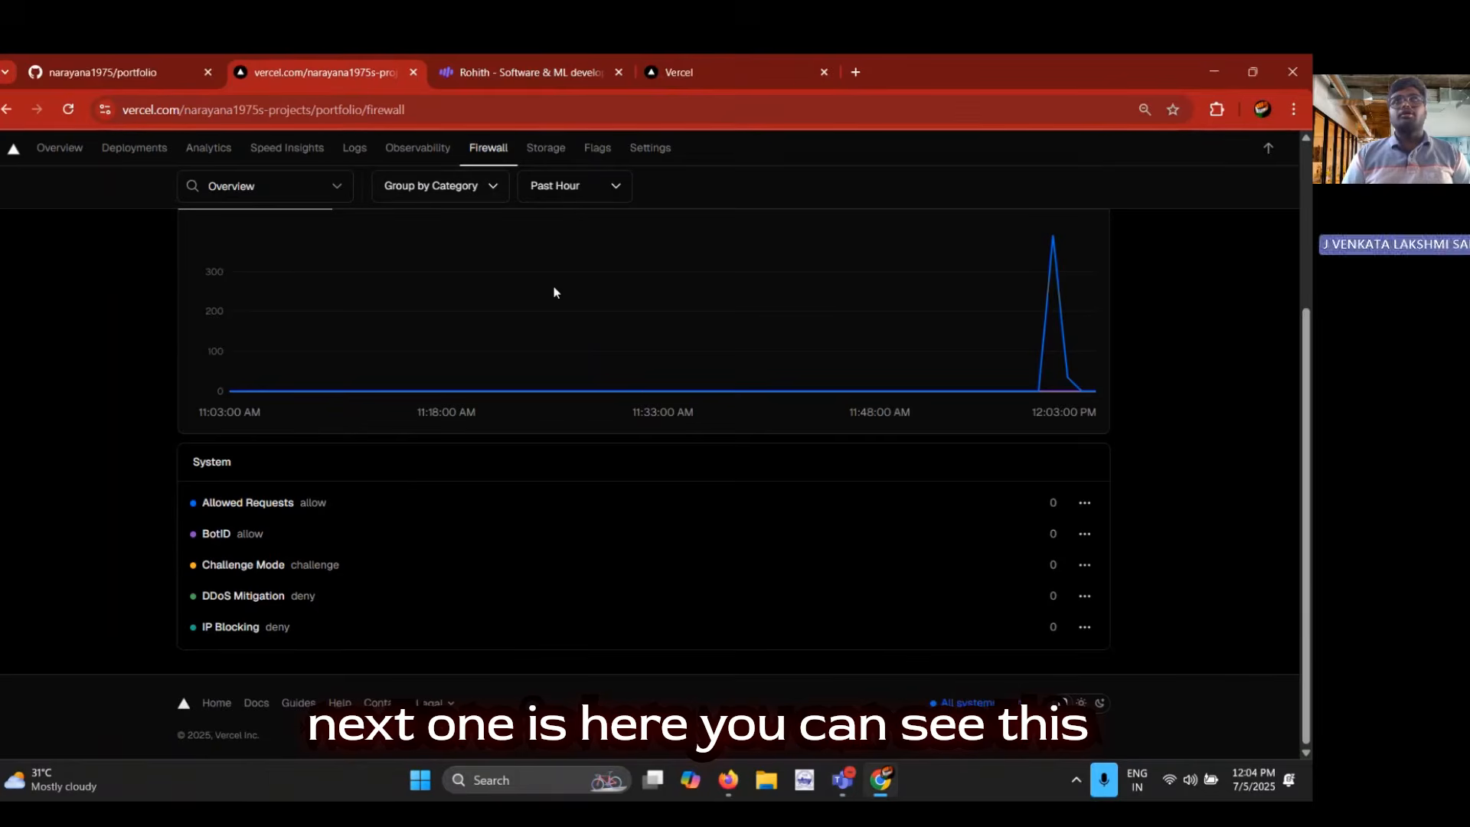
# Look through the project's storage options, from Edge Config and Blob to the marketplace database providers
pyautogui.scroll(10, 554, 288)
pyautogui.click(527, 195)
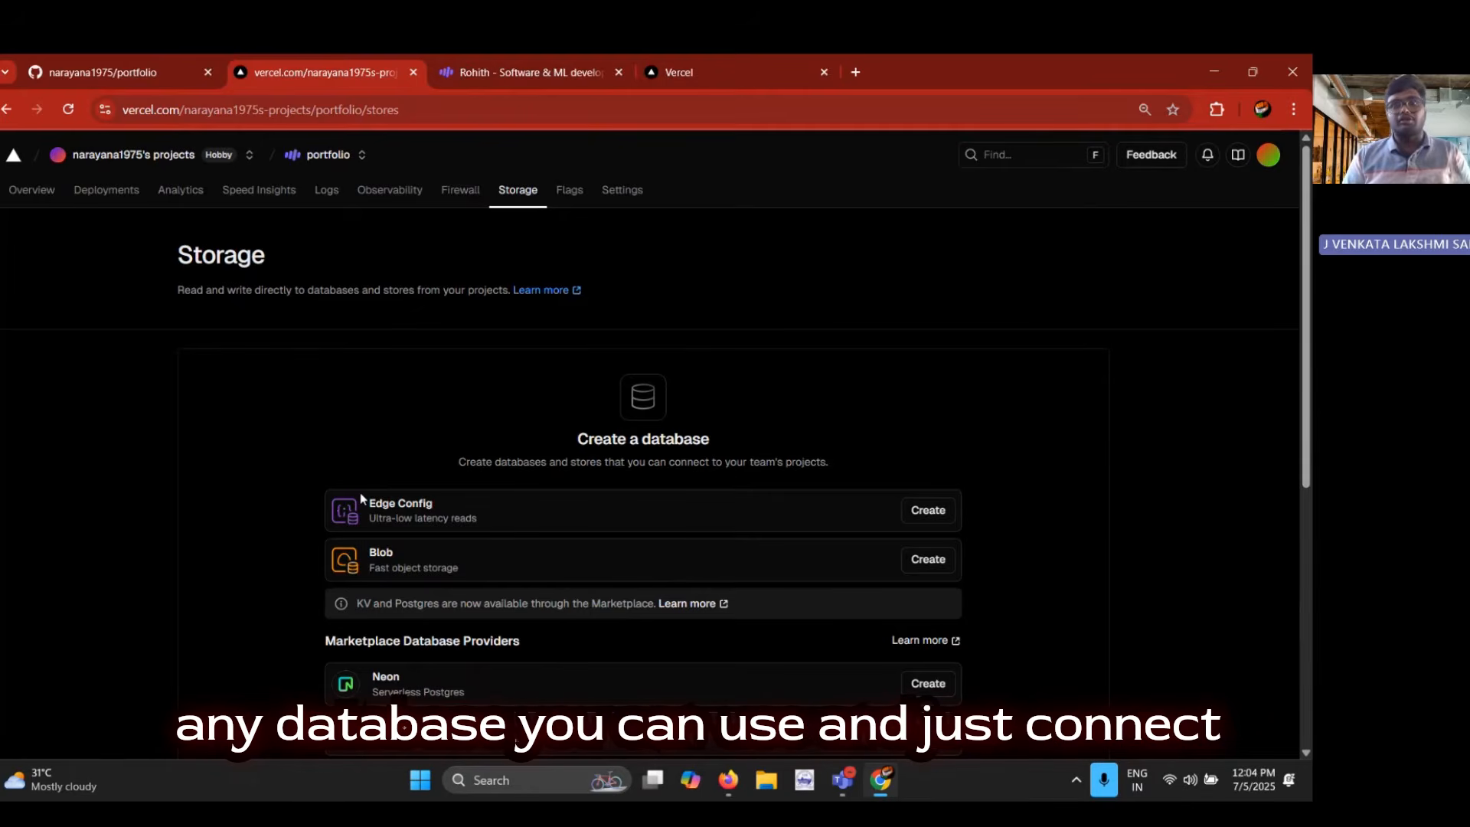
pyautogui.scroll(-5, 360, 498)
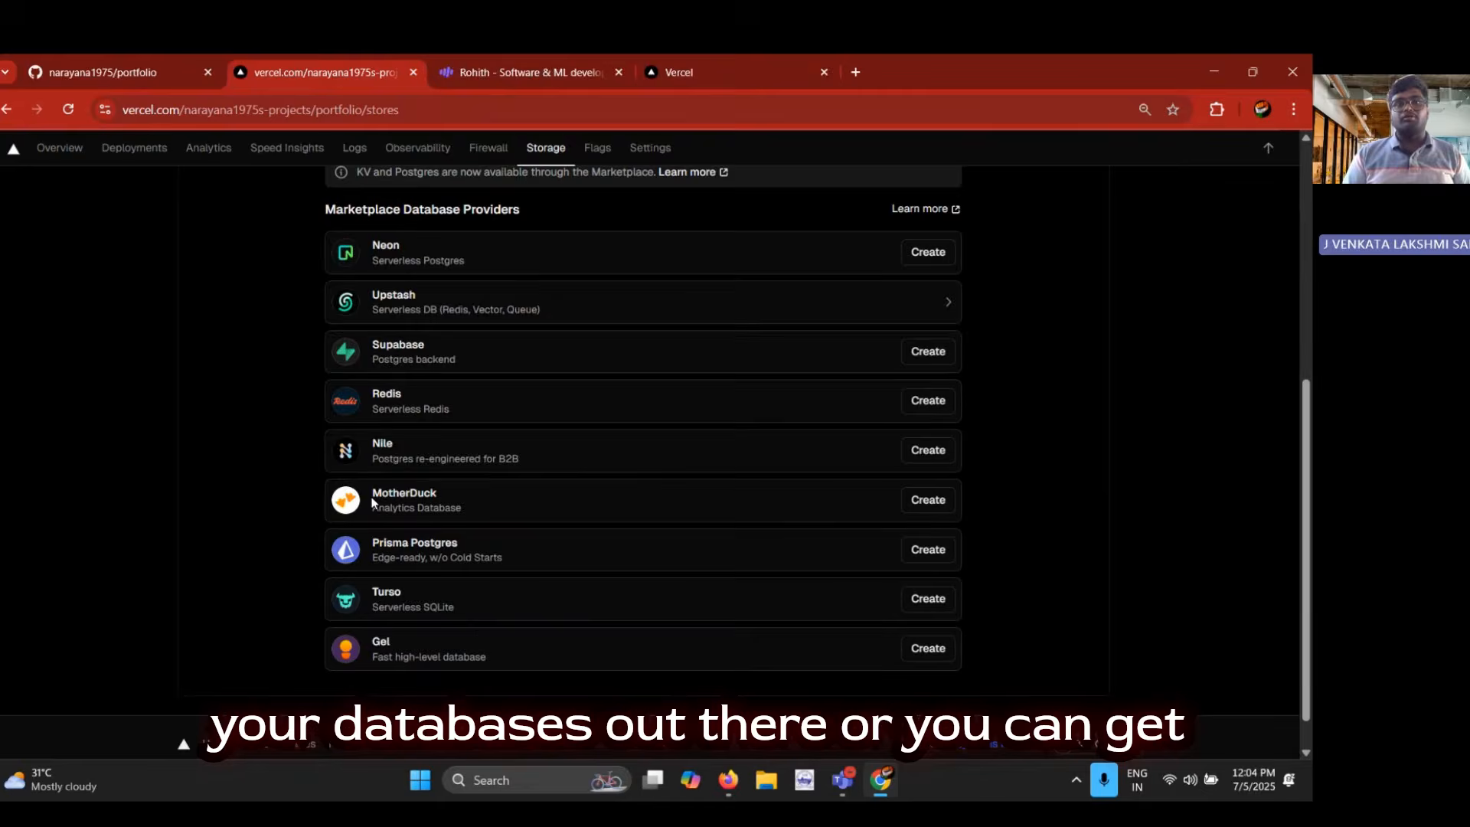
pyautogui.scroll(5, 603, 269)
# Glance at the project's feature flags page and open the Domains section of the project settings
pyautogui.click(567, 198)
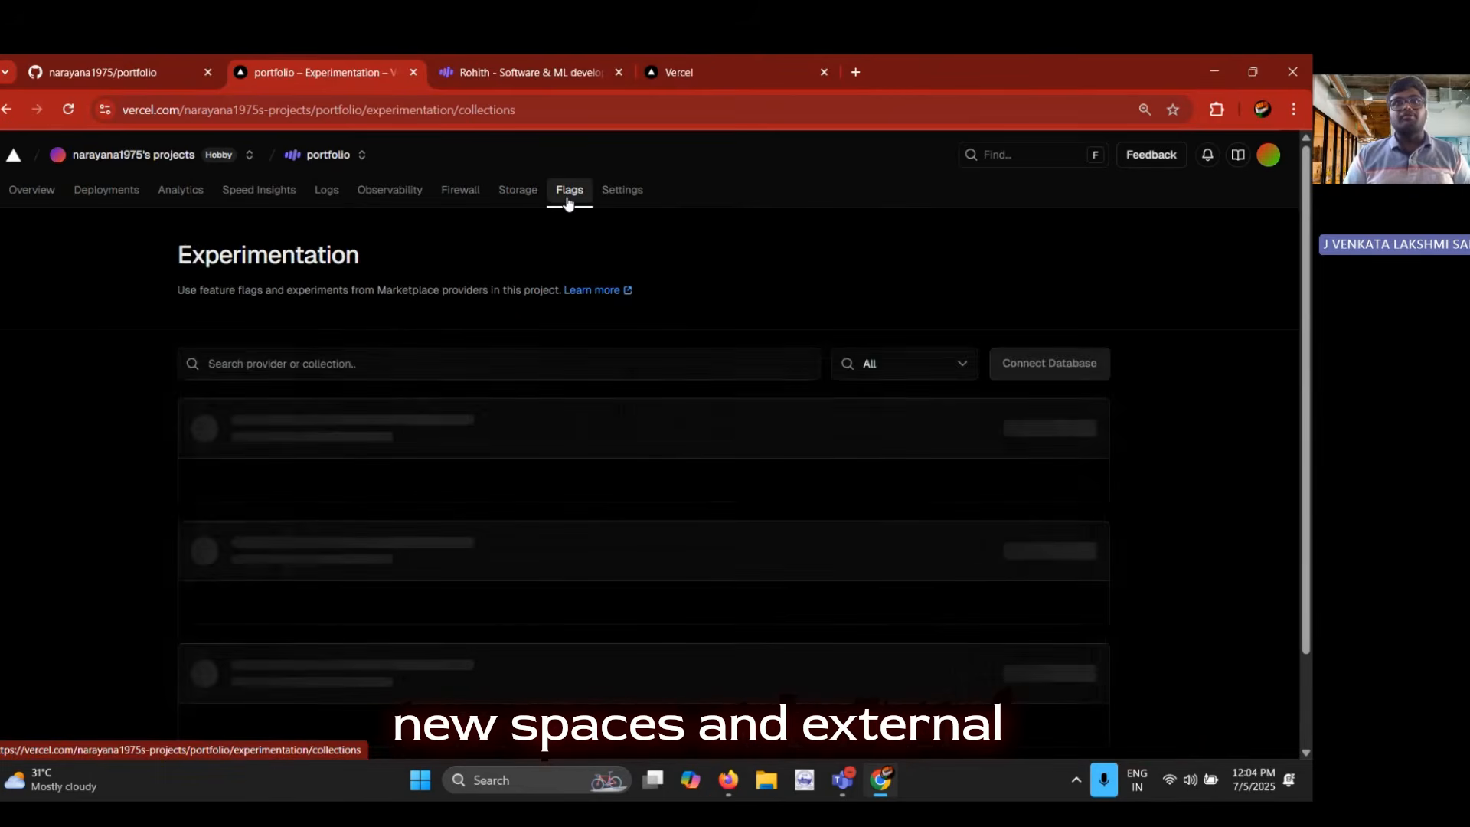
pyautogui.click(623, 201)
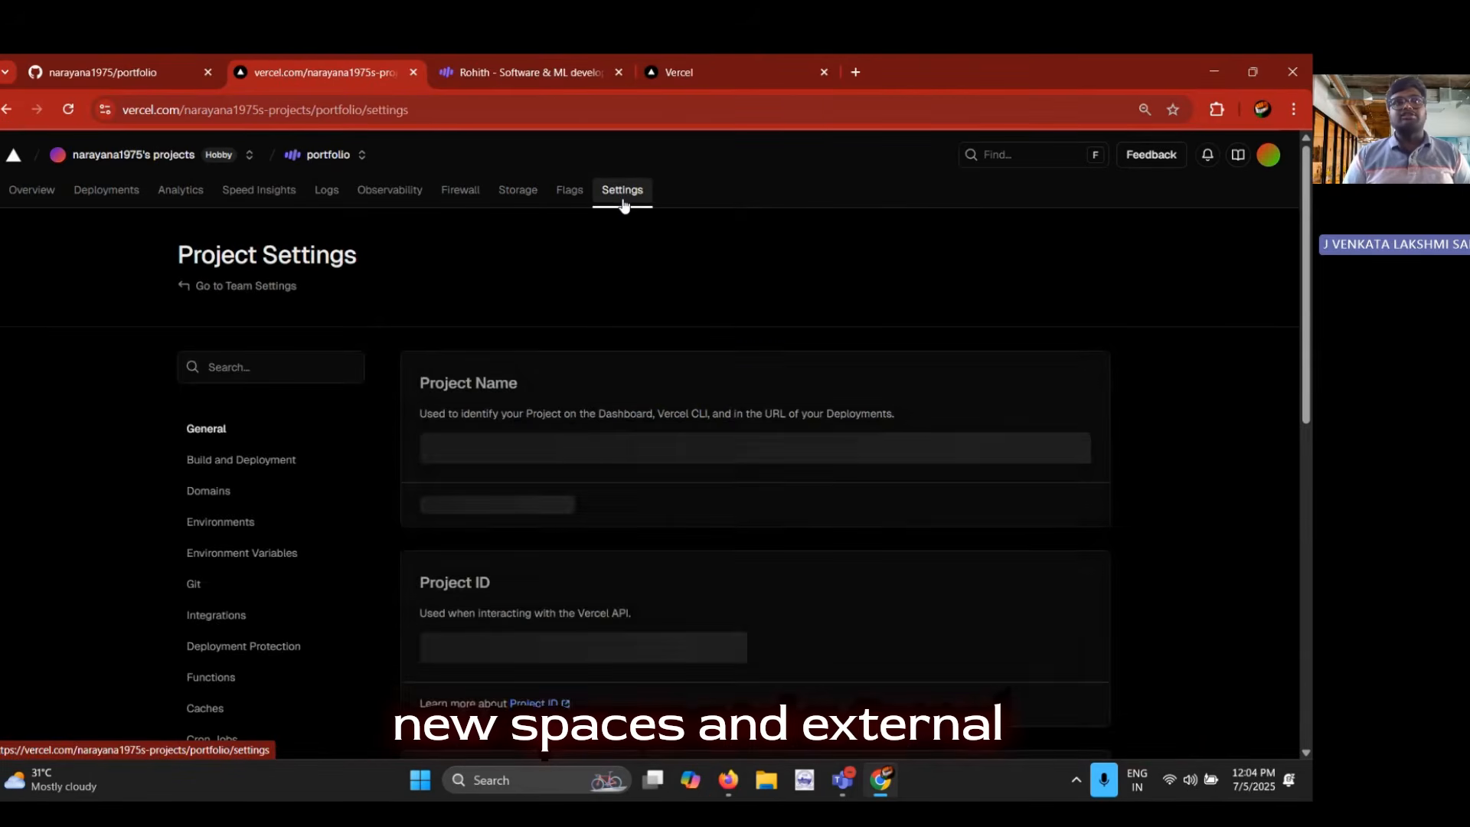
pyautogui.click(295, 493)
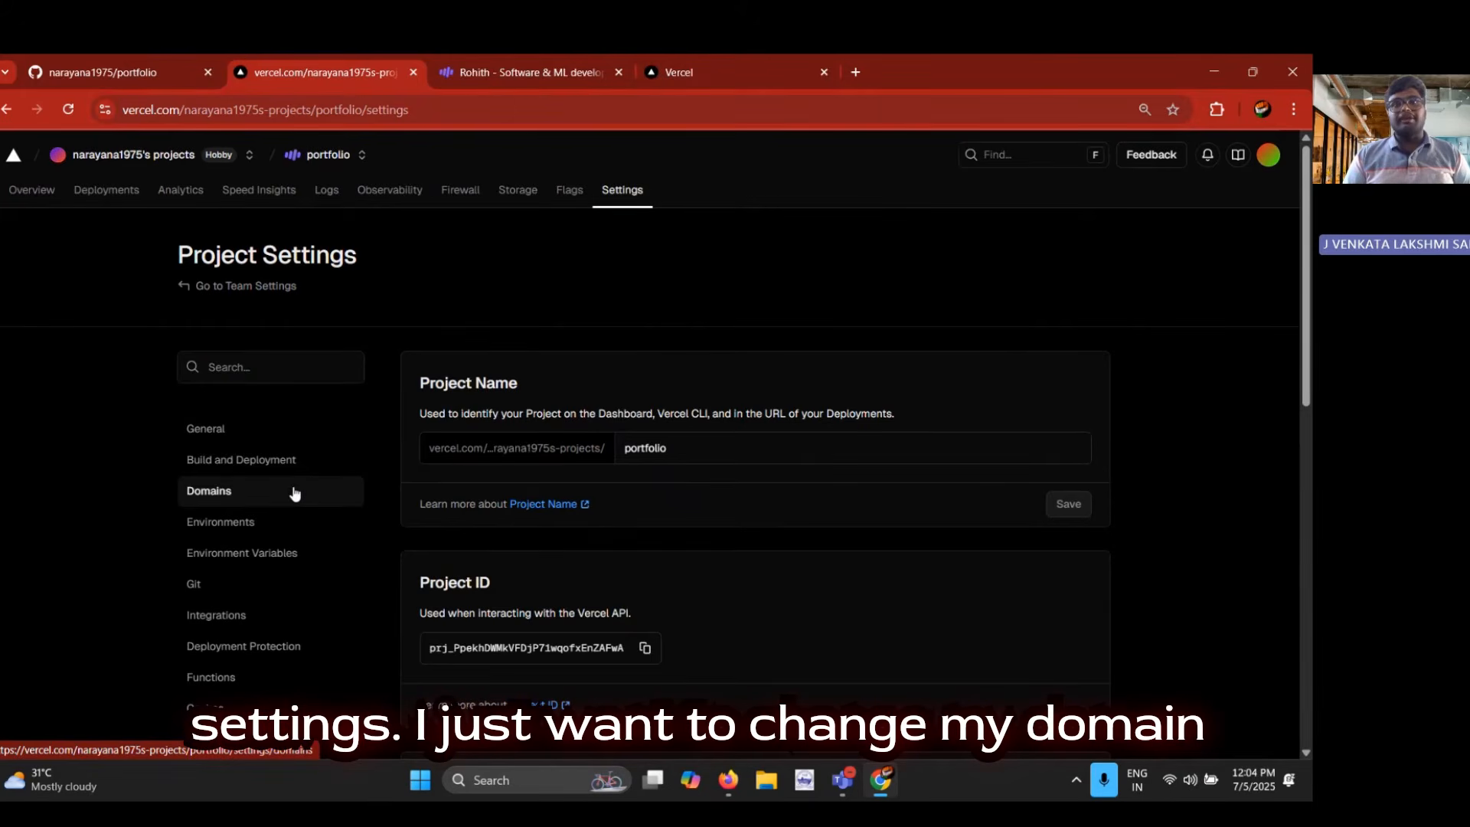
# Check the project's listed production domain, switching to the live portfolio site for reference and back
pyautogui.scroll(-1, 565, 486)
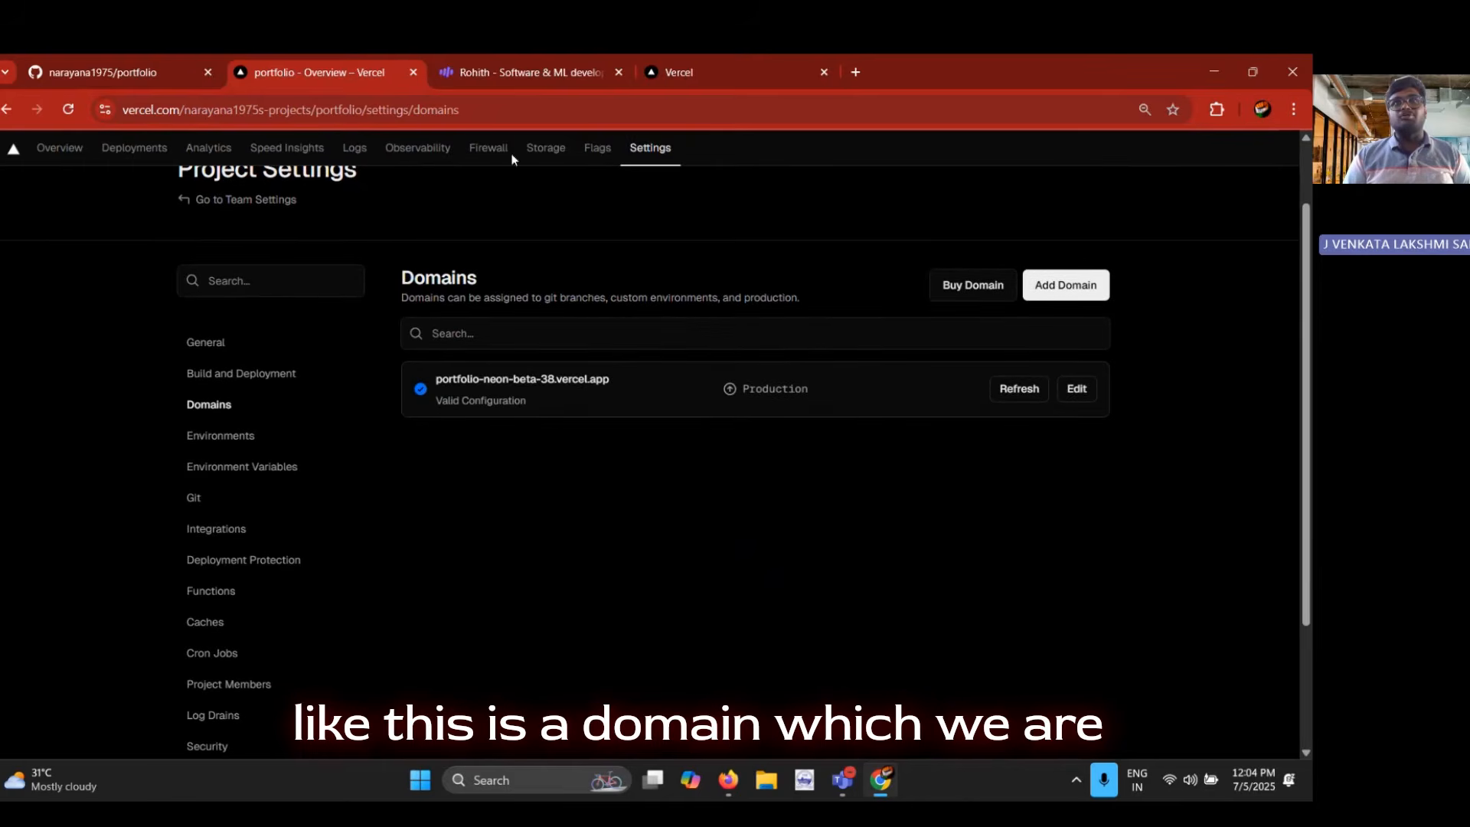
pyautogui.click(503, 66)
pyautogui.click(284, 65)
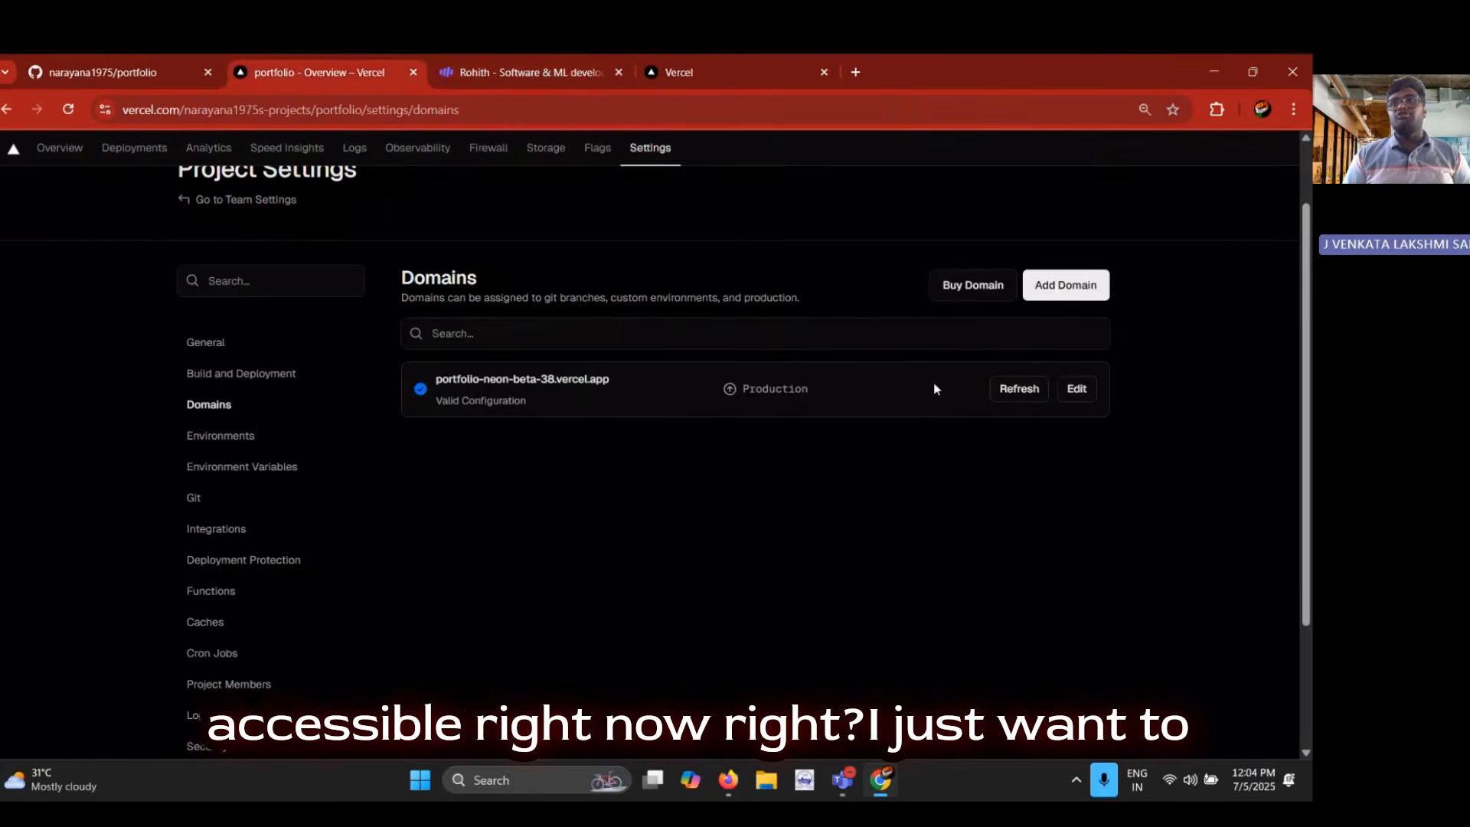
# Try to replace the production domain with the owner's unhyphenated full name on vercel.app, choosing to remove the old domain
pyautogui.click(1077, 390)
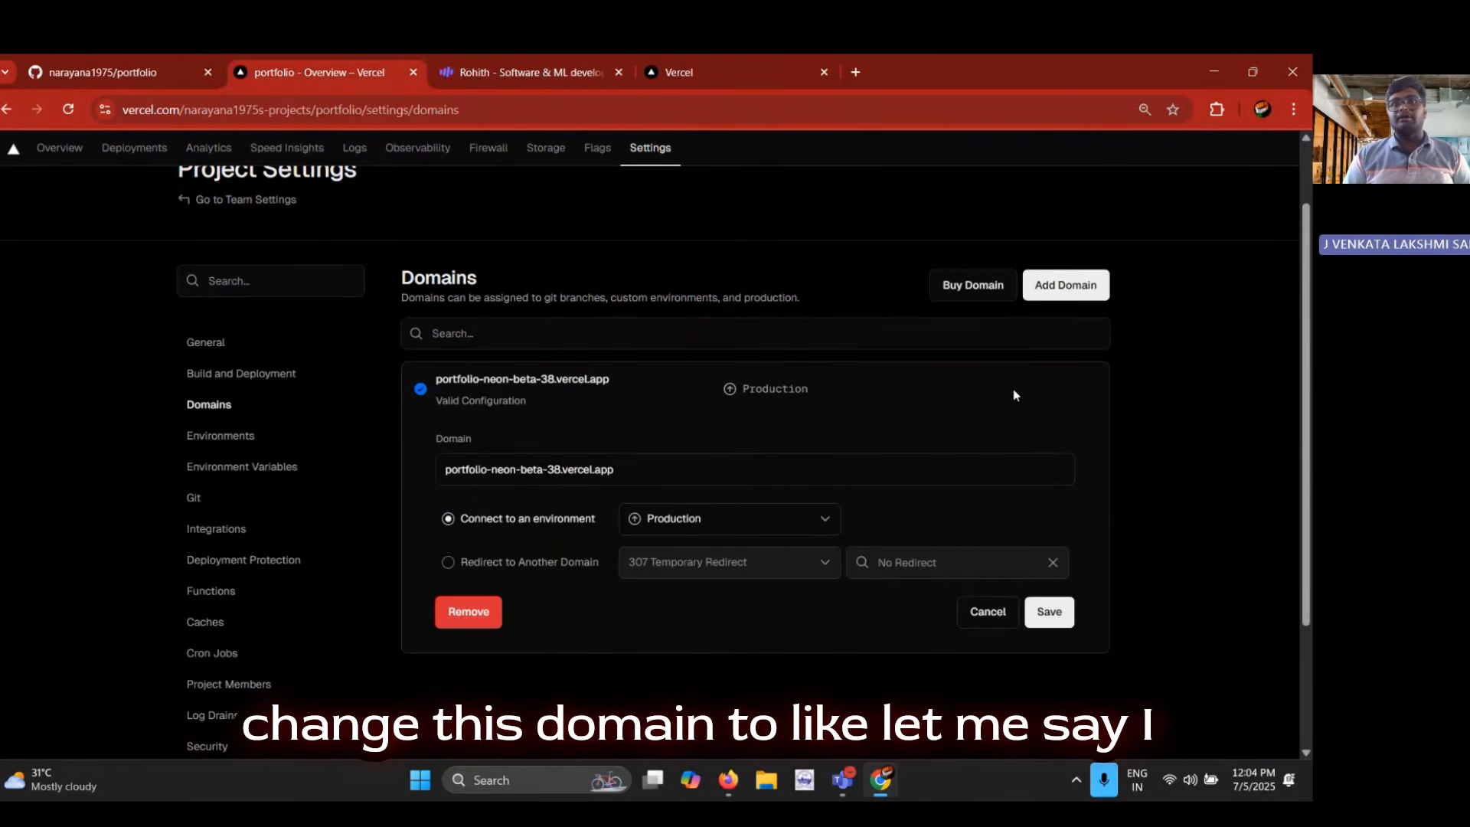
pyautogui.click(628, 468)
pyautogui.moveTo(562, 468); pyautogui.dragTo(435, 475)
pyautogui.write('rohithj')
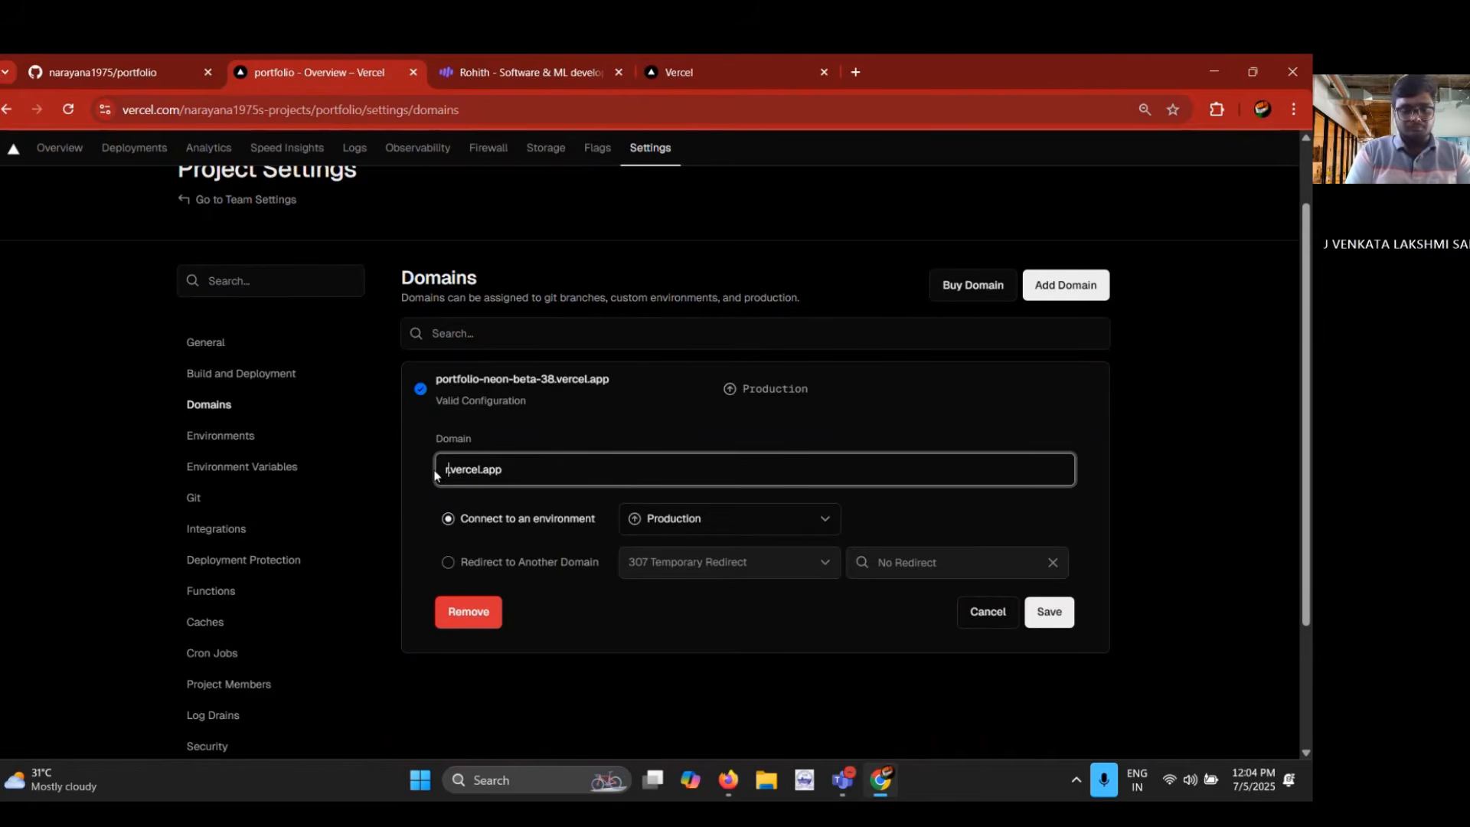
pyautogui.write('o')
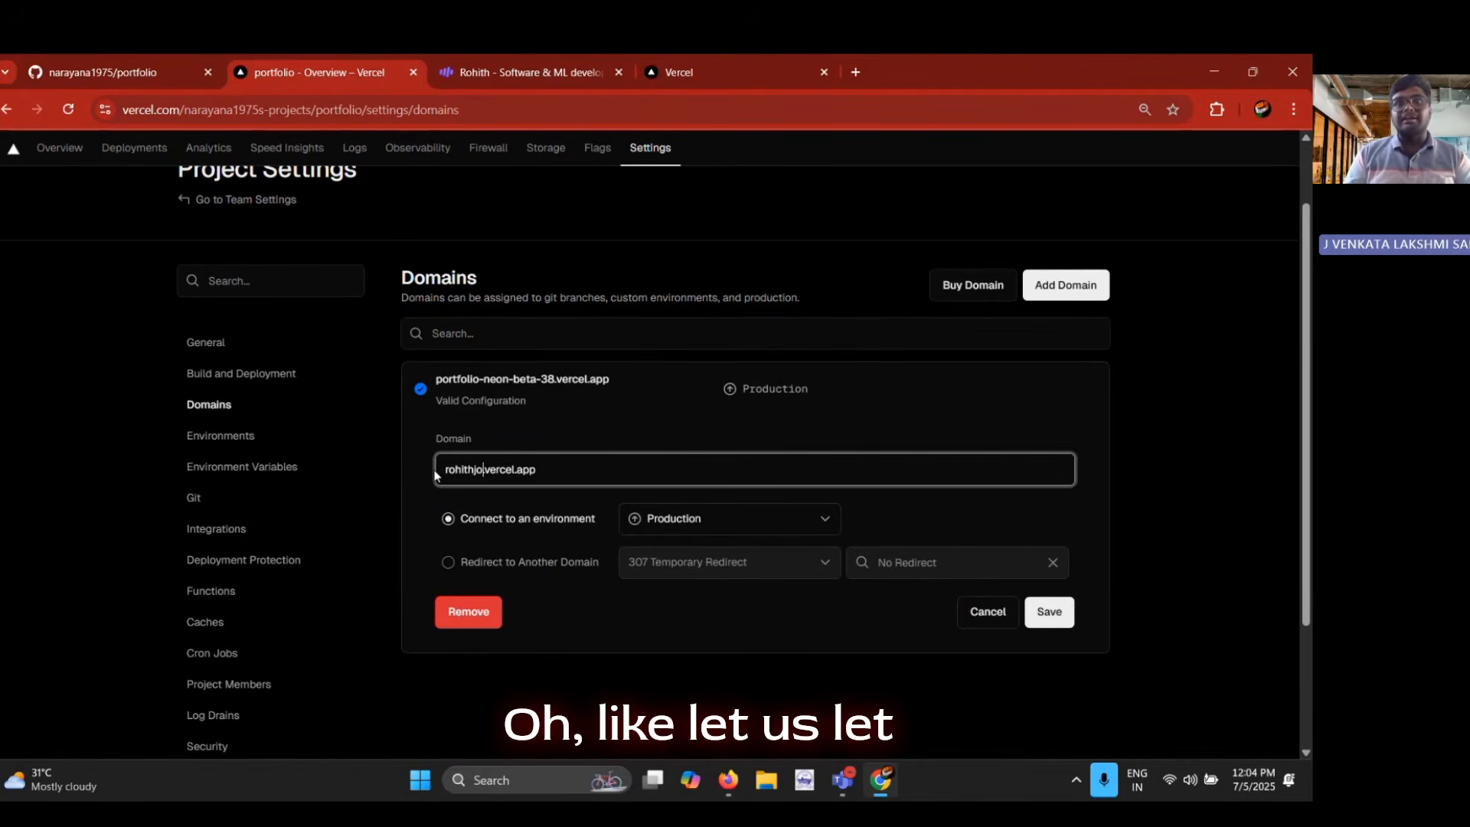
pyautogui.write('luru')
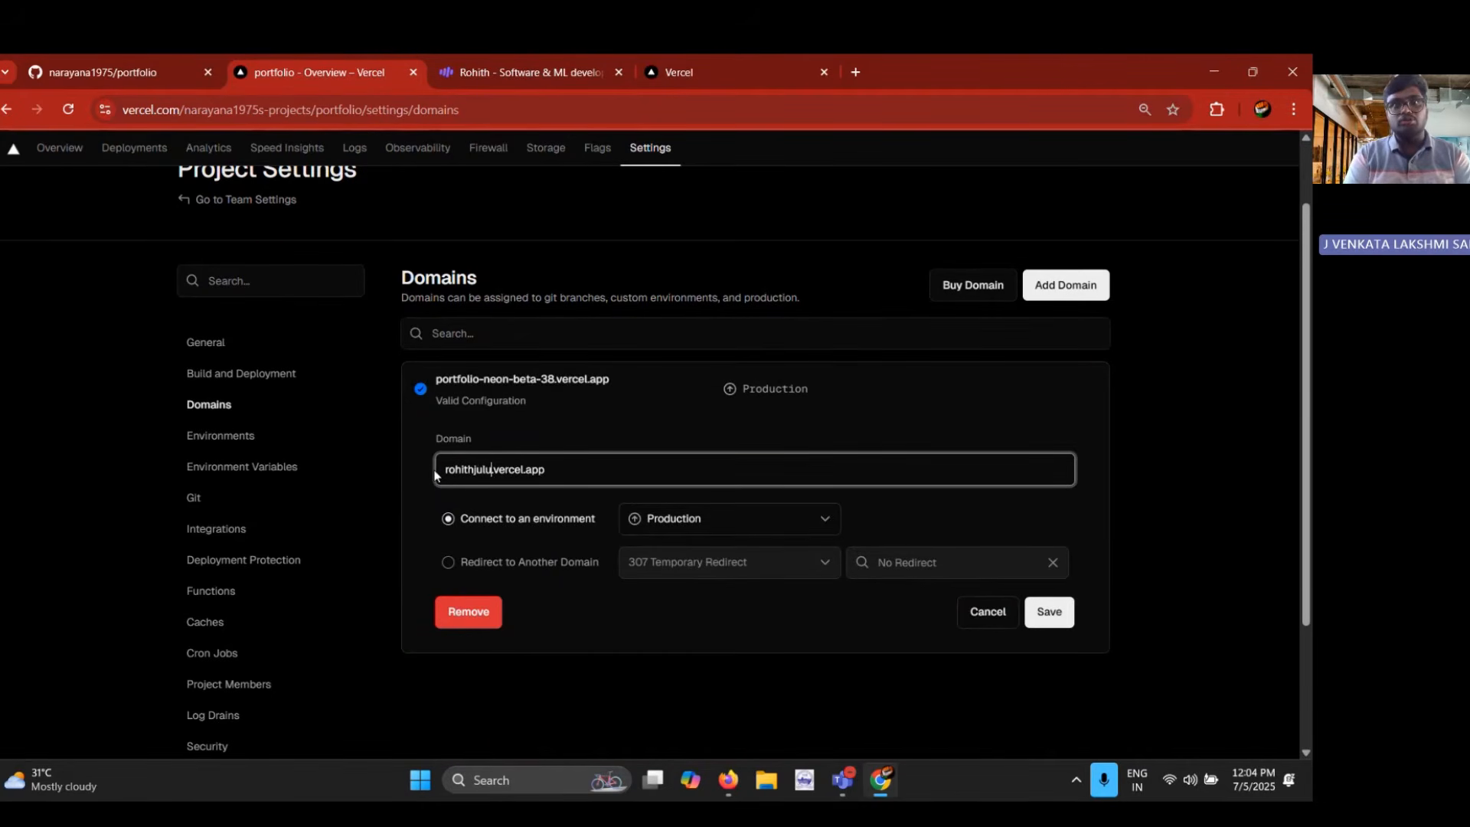
pyautogui.click(1042, 613)
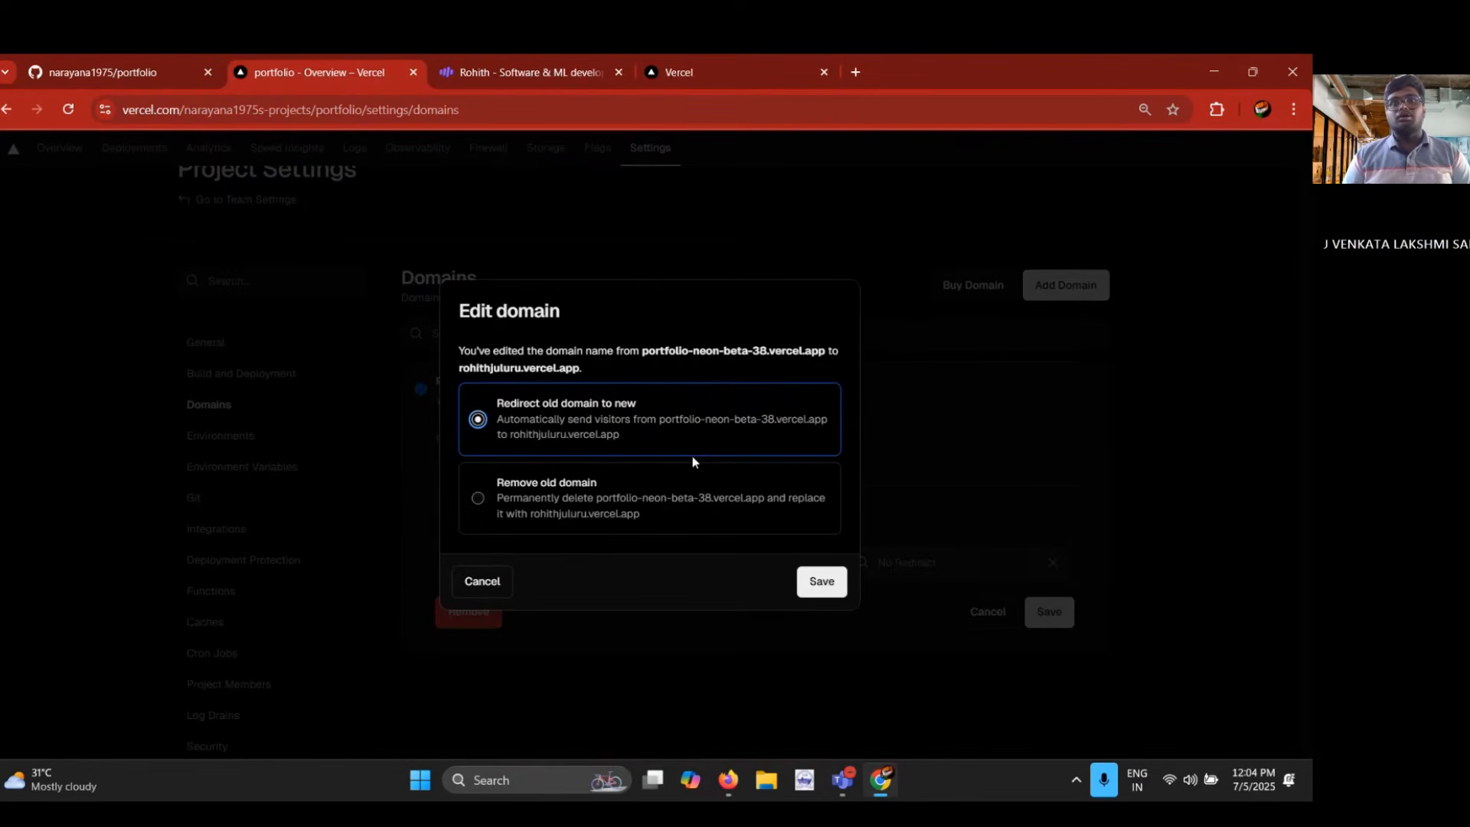
pyautogui.click(614, 497)
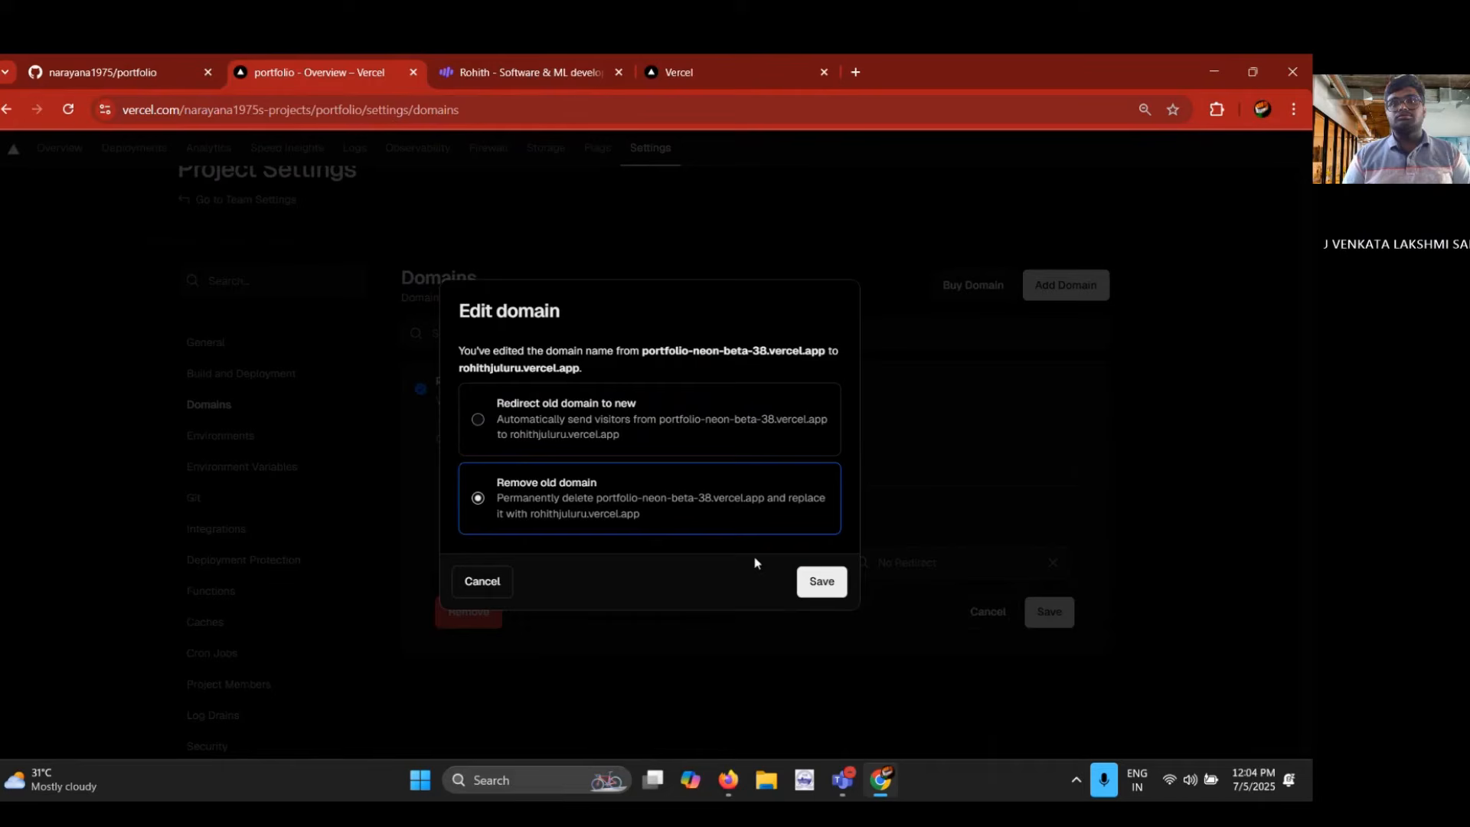
pyautogui.click(819, 584)
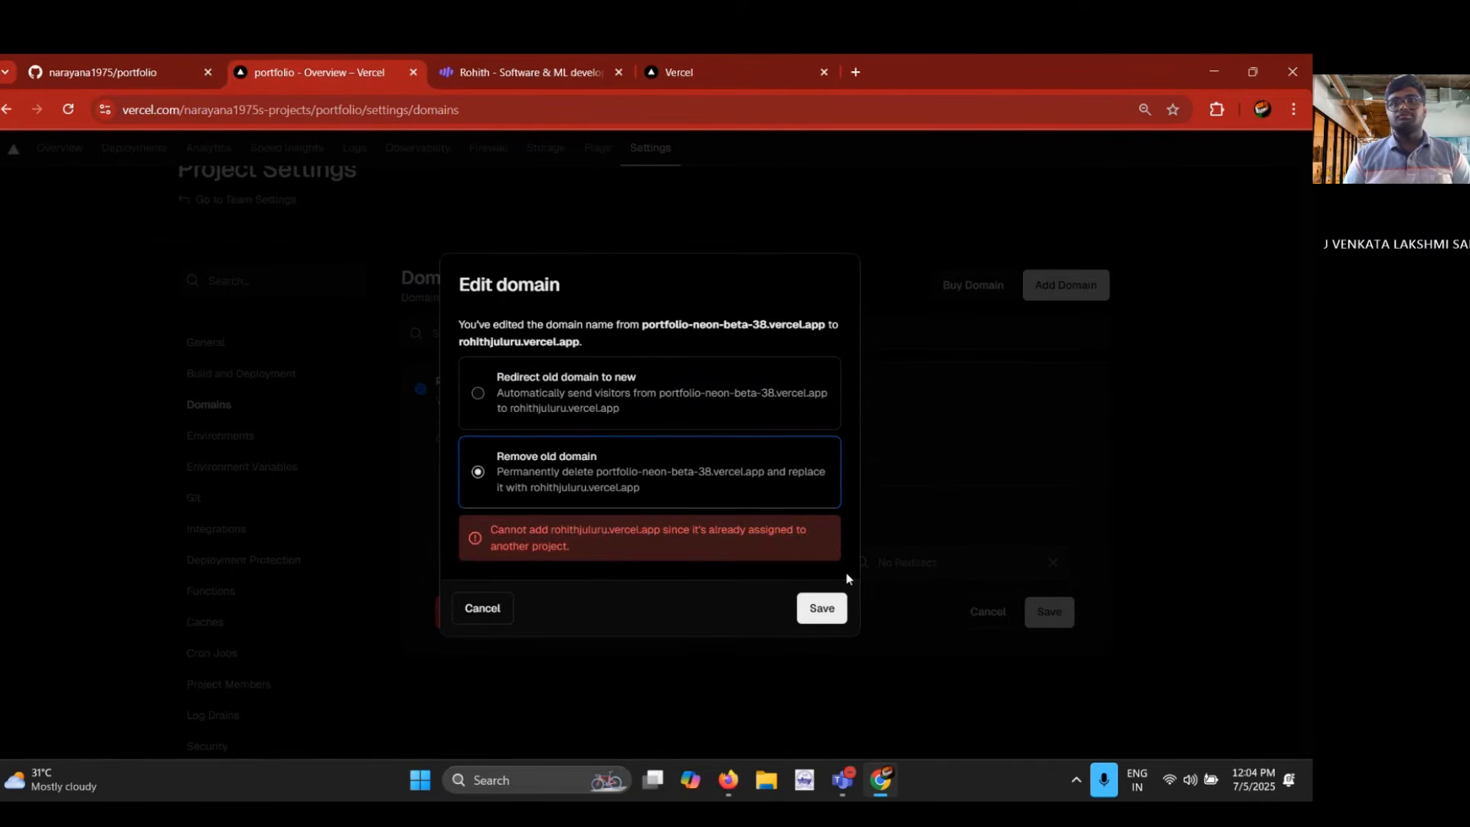
pyautogui.click(596, 658)
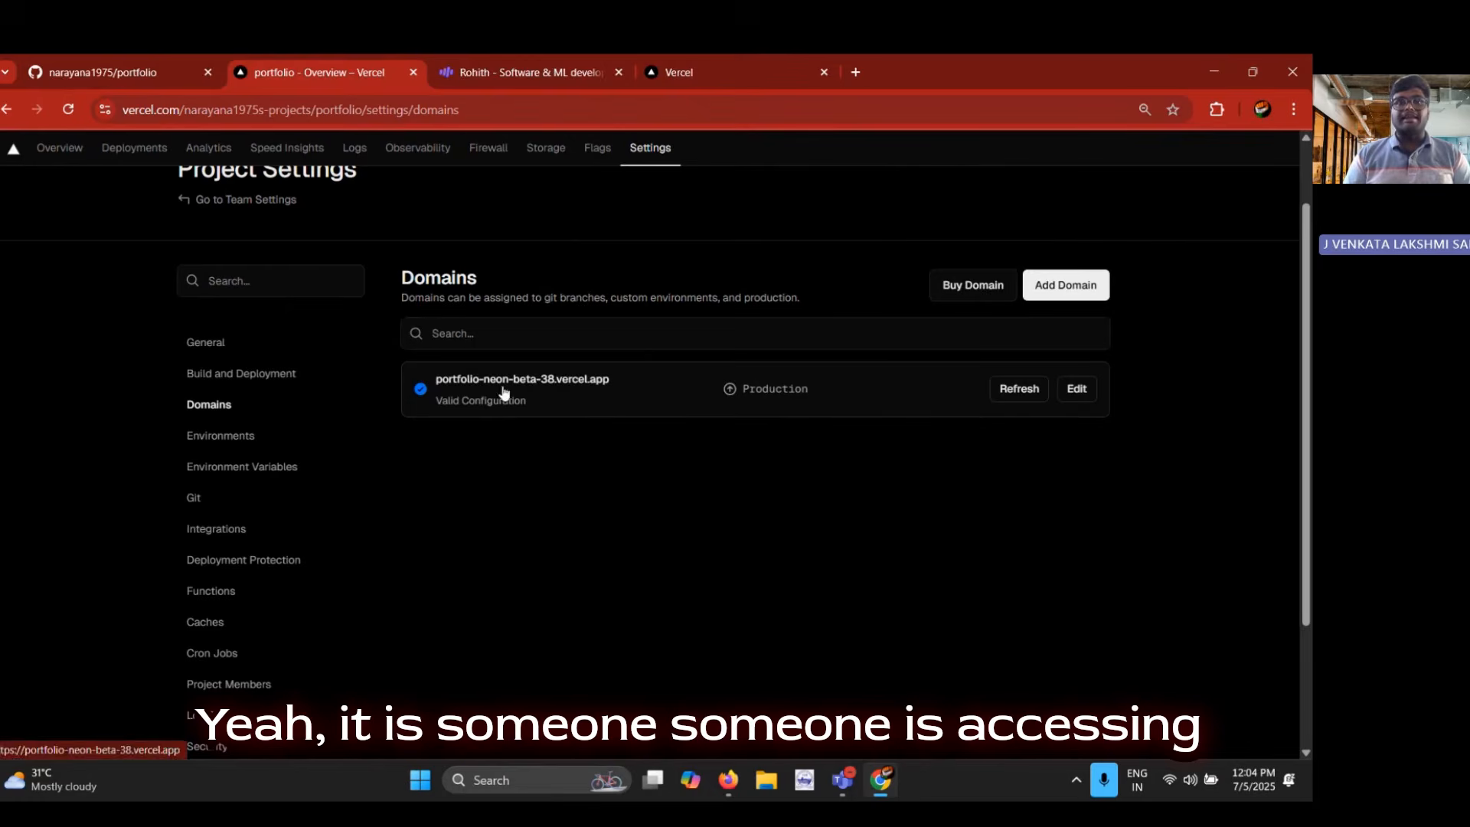
# Replace the production domain with the owner's hyphenated full name on vercel.app, removing the old domain
pyautogui.click(1080, 389)
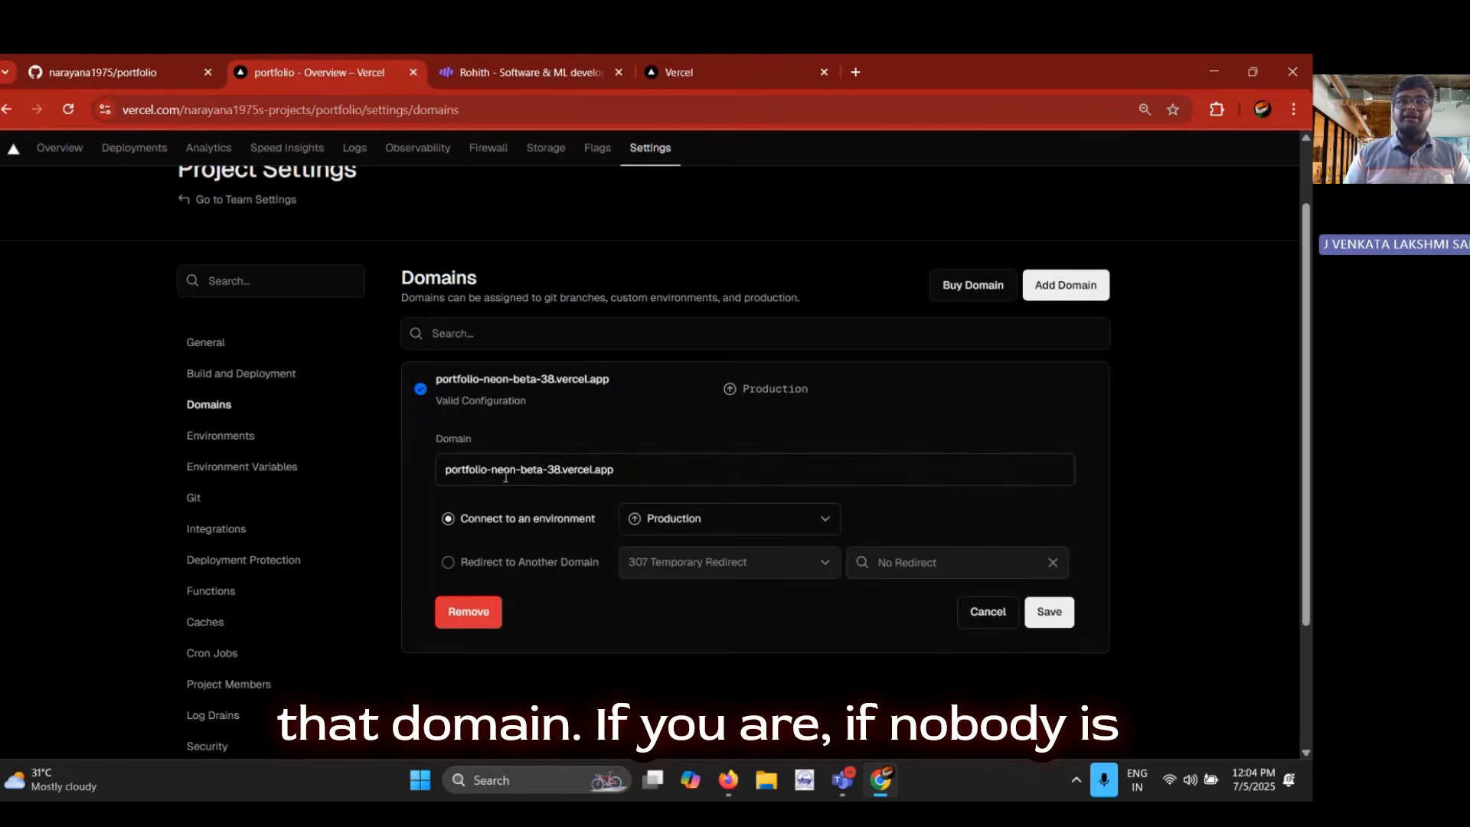
pyautogui.moveTo(558, 470); pyautogui.dragTo(436, 458)
pyautogui.write('rohith')
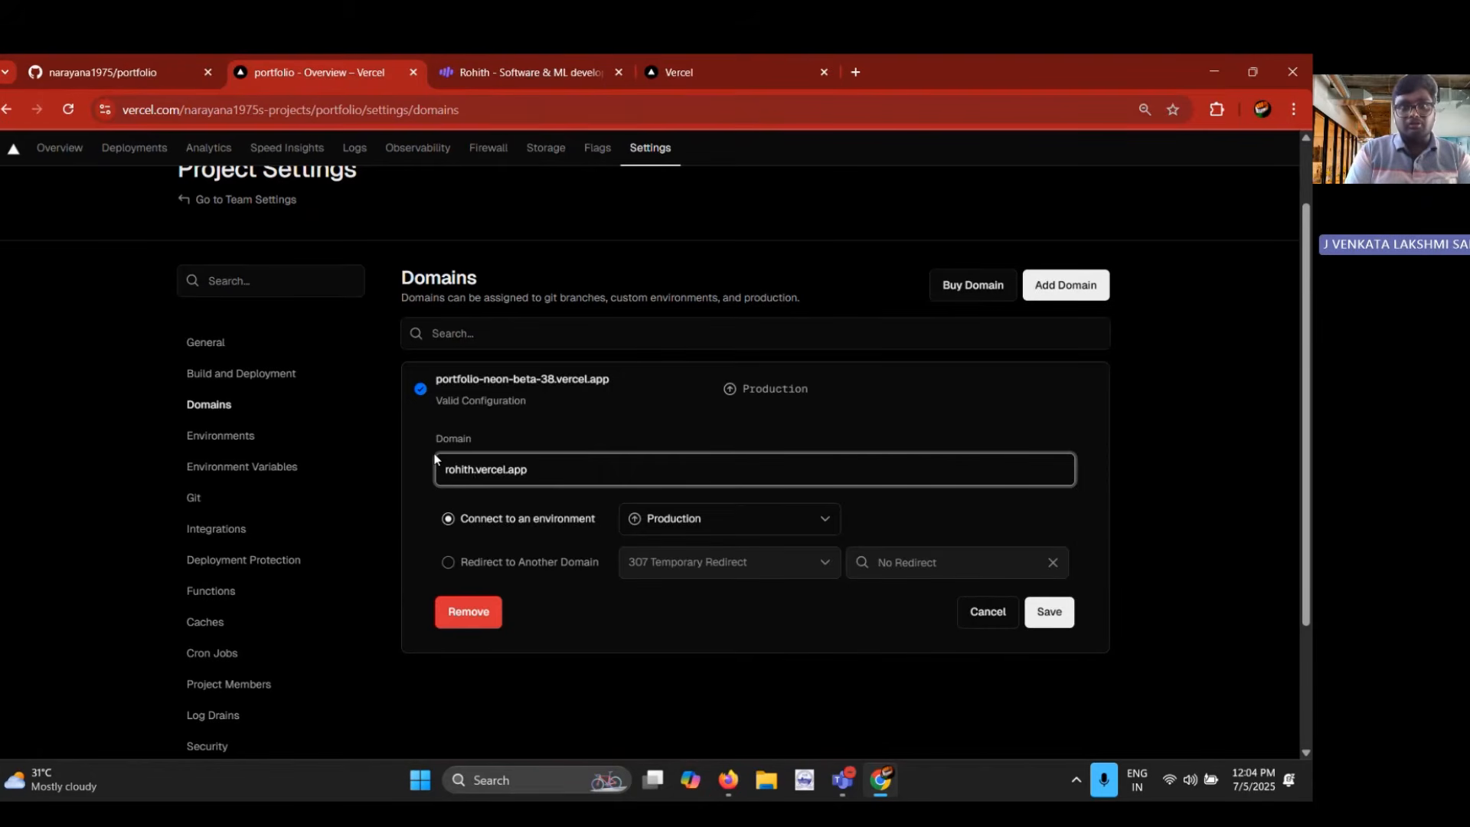
pyautogui.write('-juluru')
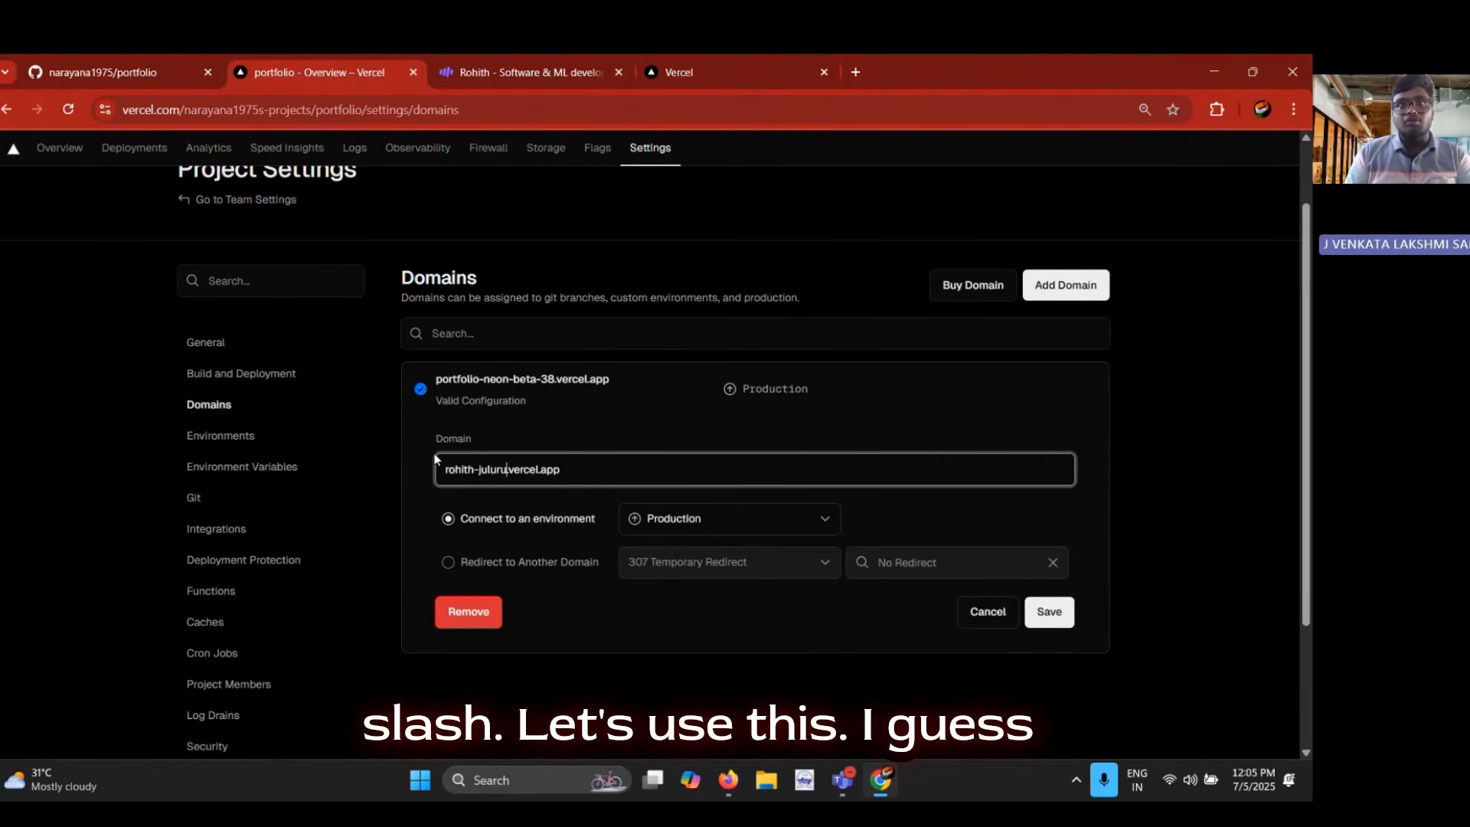
pyautogui.click(1046, 610)
pyautogui.click(640, 514)
pyautogui.click(834, 572)
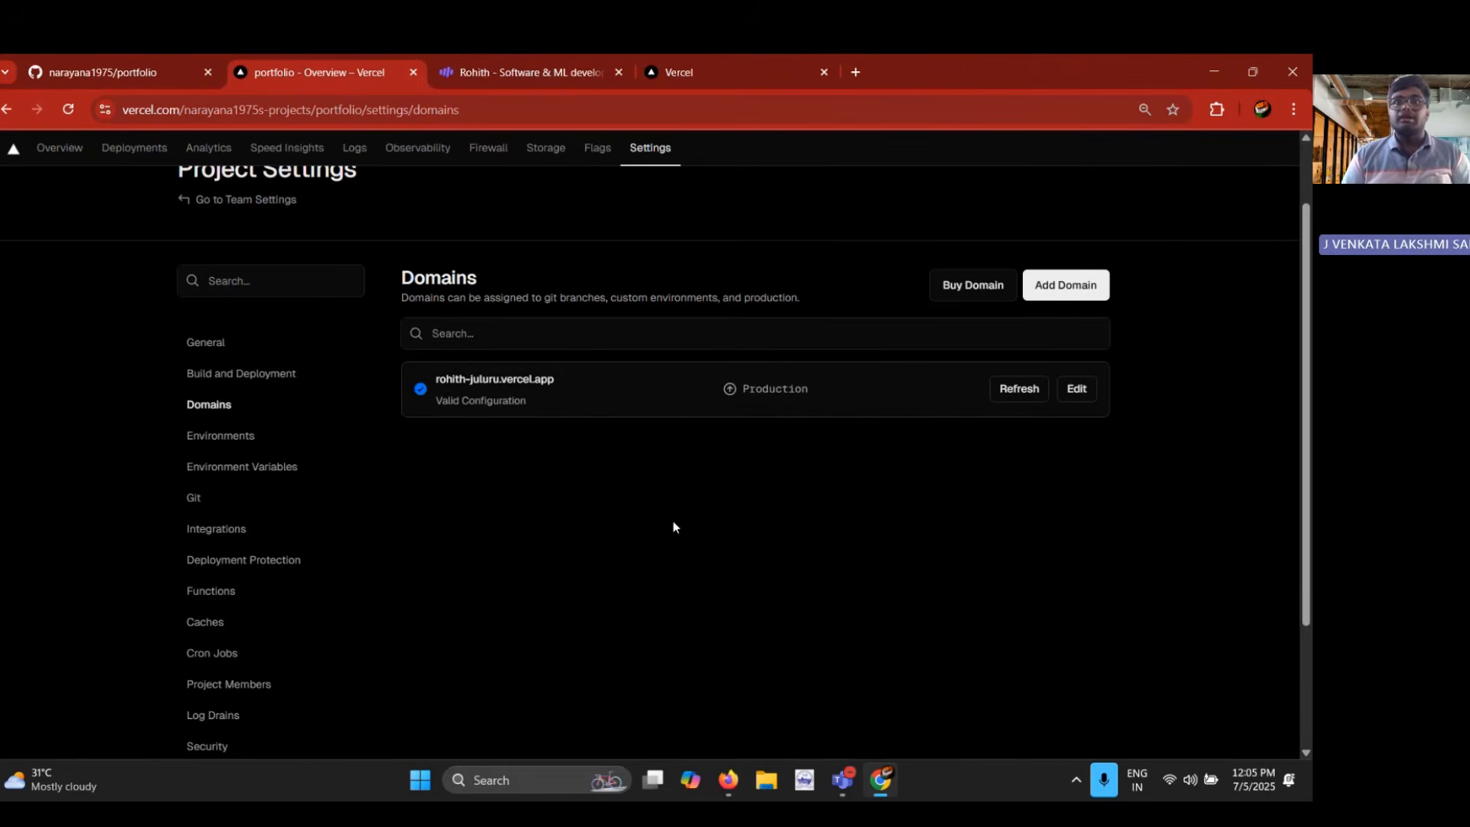
# Open the portfolio at its new domain and reload the old address to test it, closing the old page
pyautogui.click(518, 392)
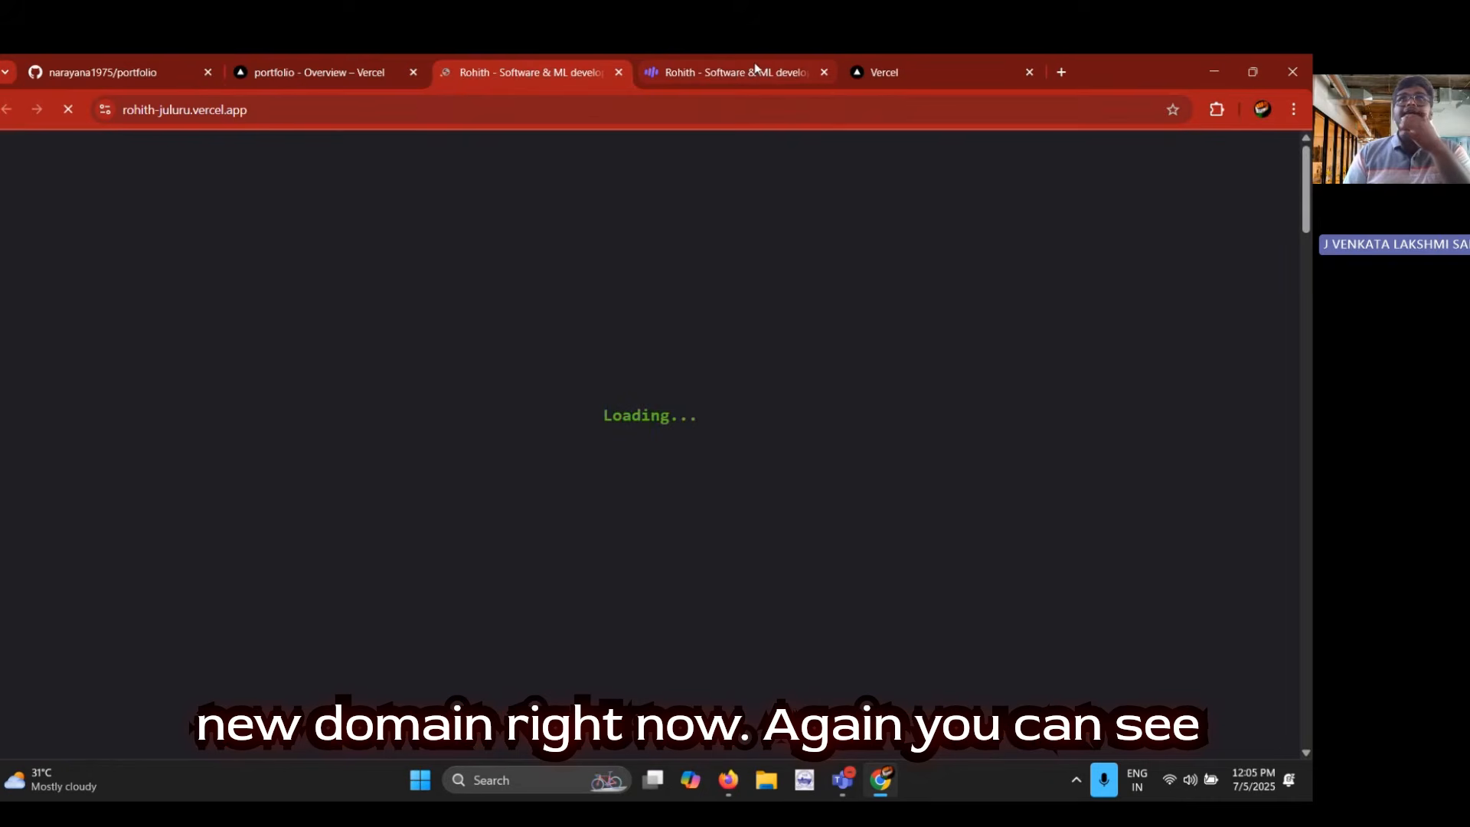
pyautogui.click(755, 72)
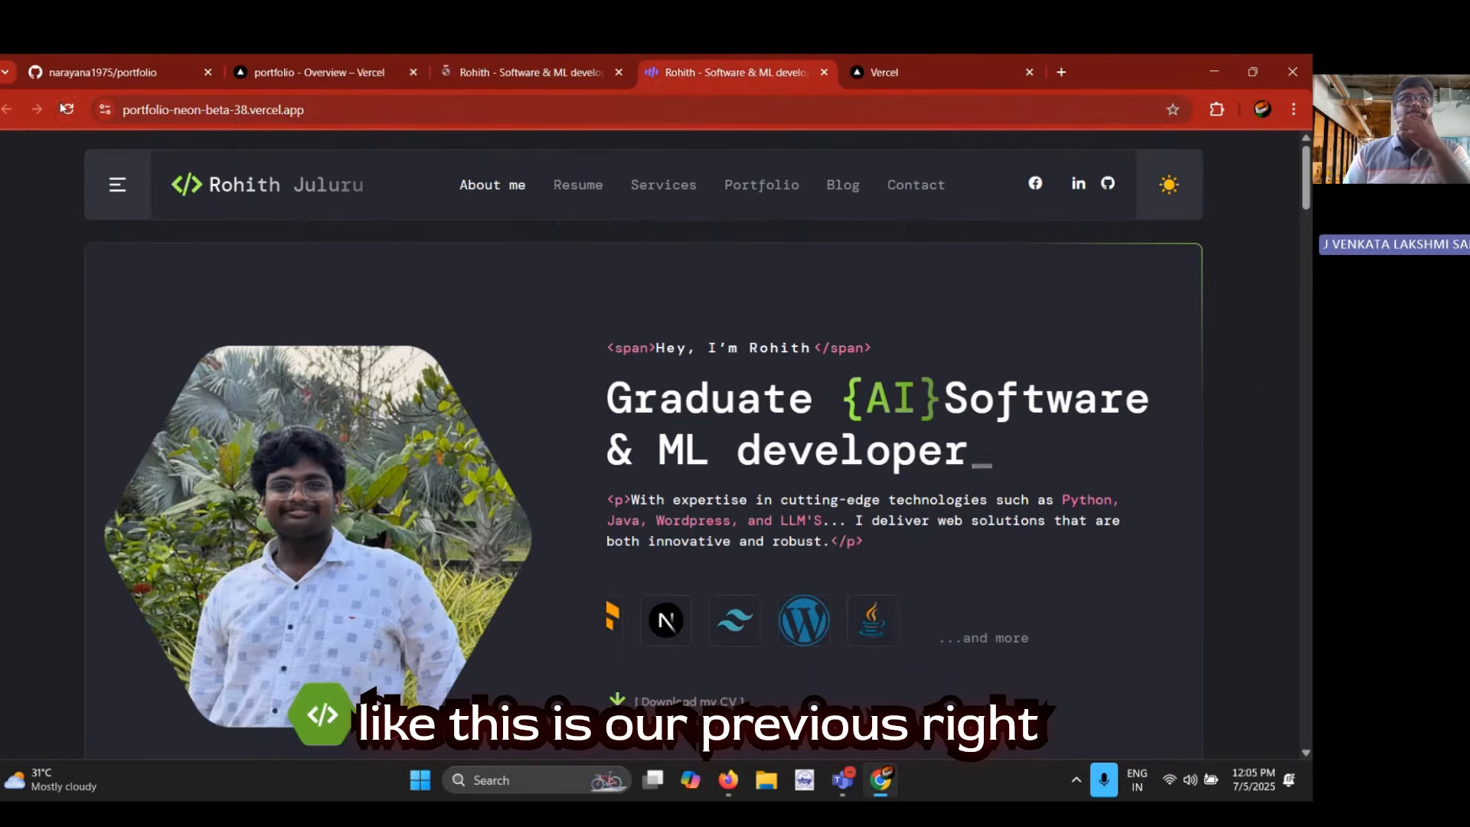
pyautogui.hotkey('ctrl', 'r')
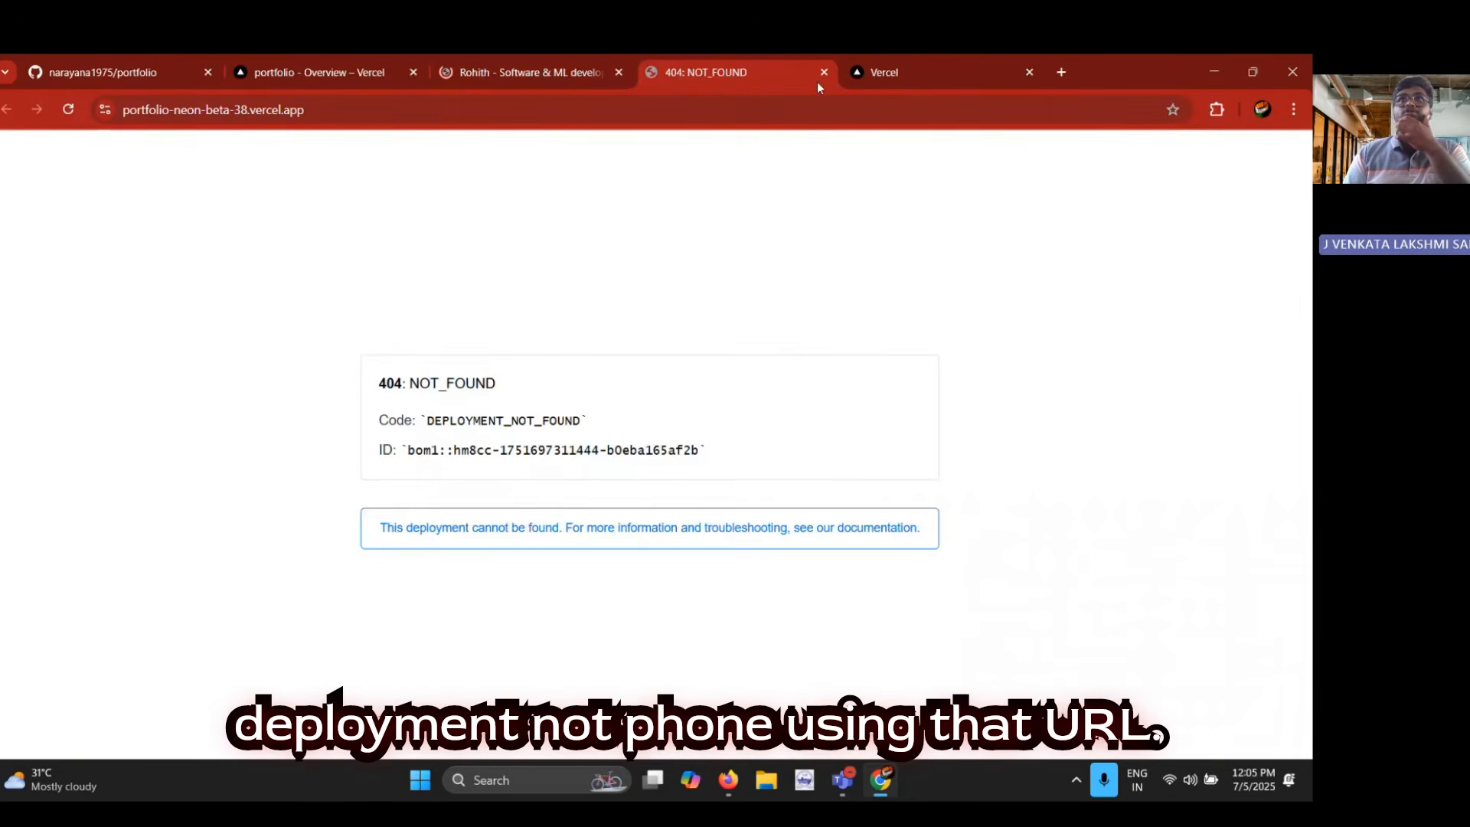
pyautogui.click(824, 72)
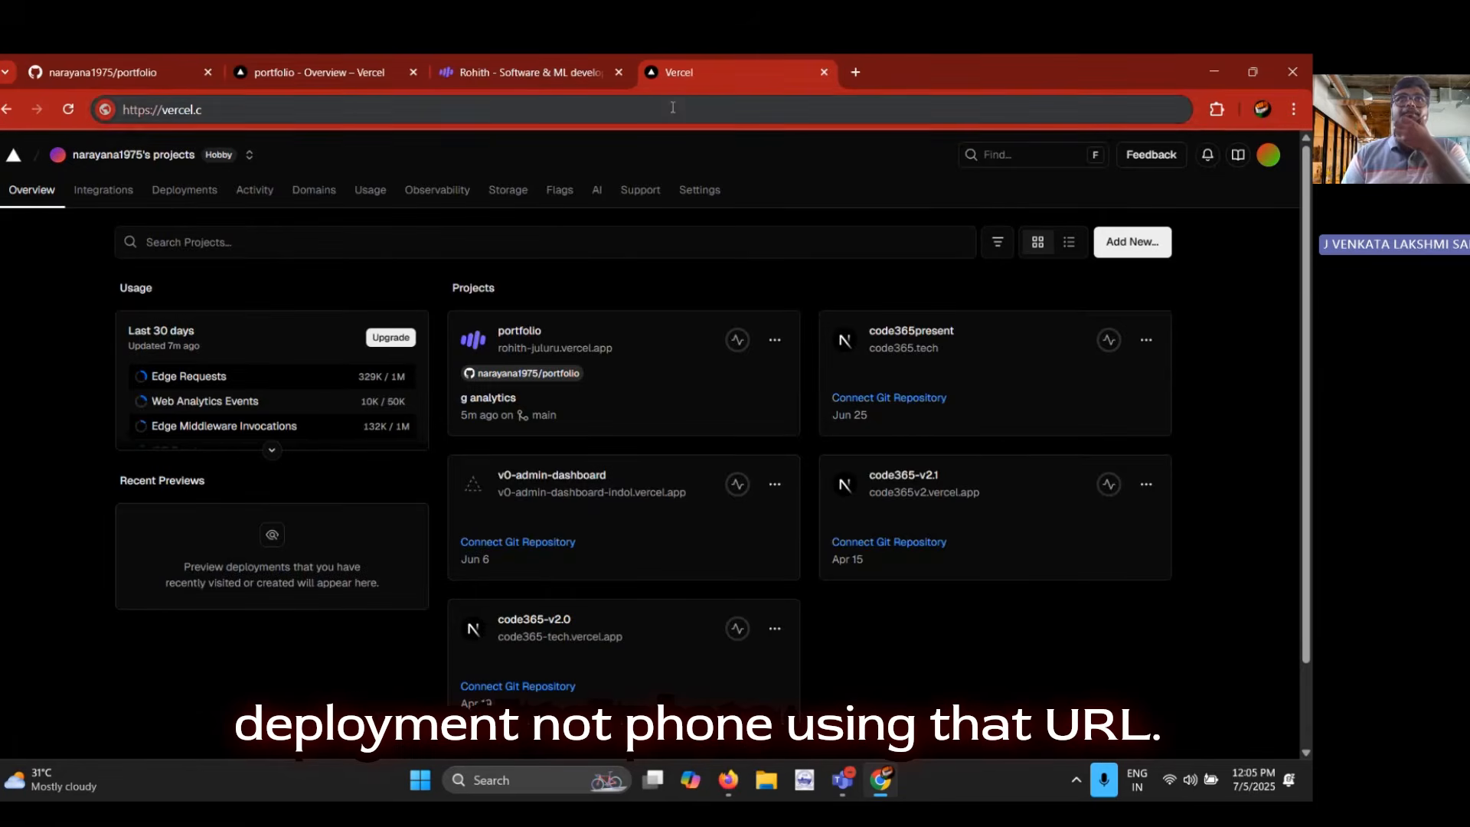
pyautogui.click(566, 72)
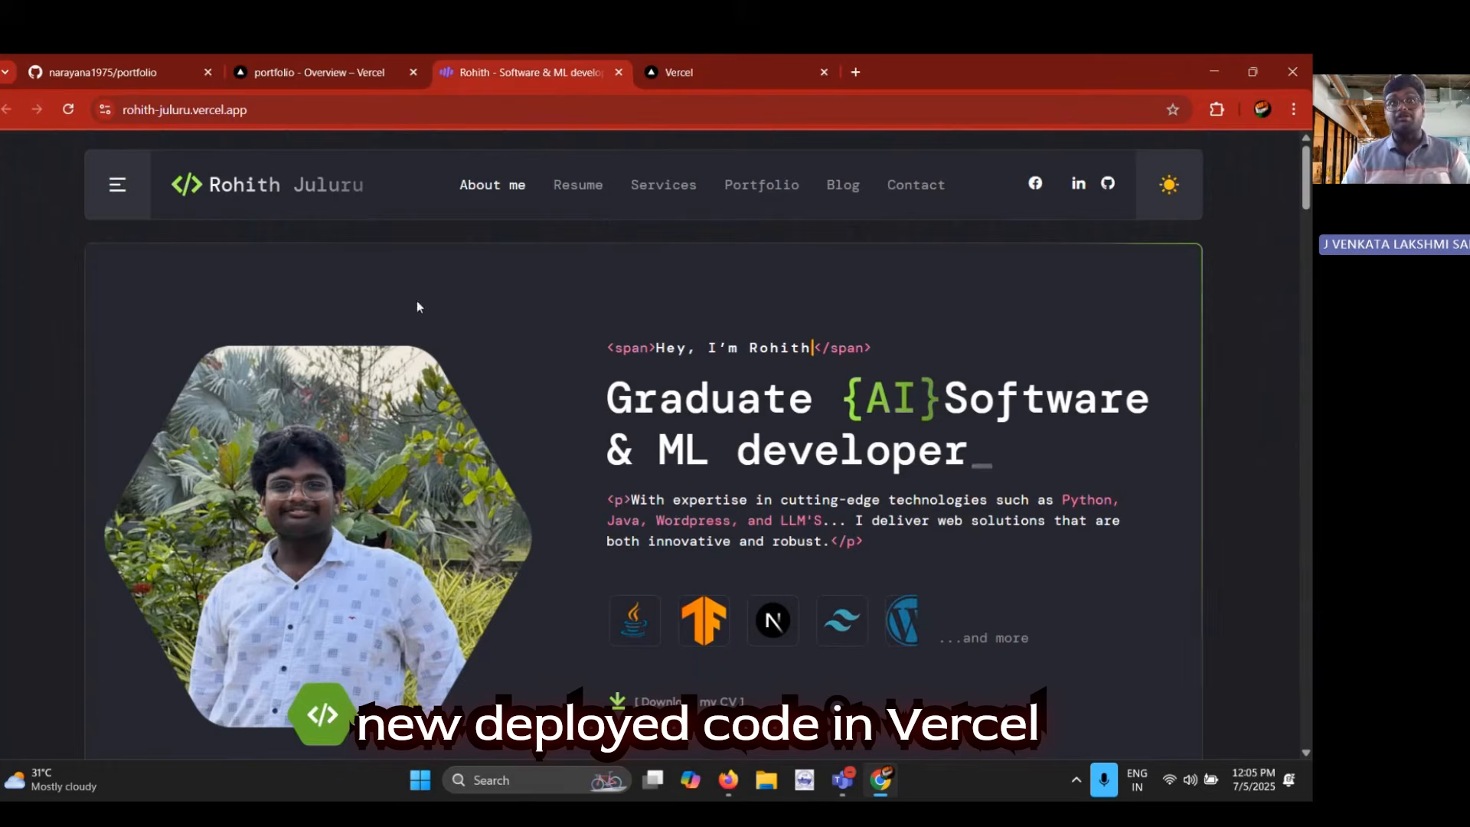
# Look through the project's Environments, General, and Build and Deployment settings, ending at the Domains section
pyautogui.click(326, 60)
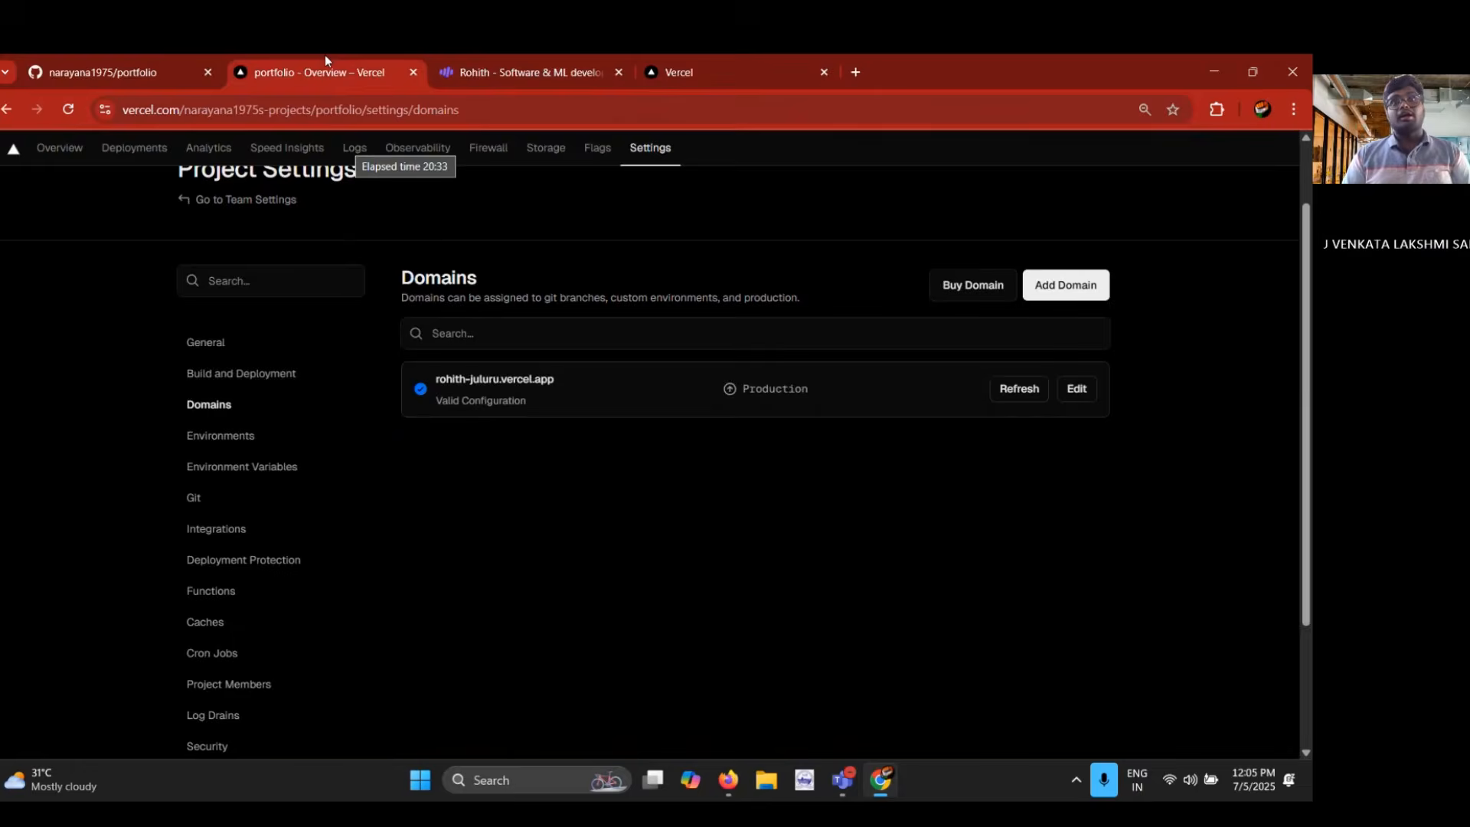
pyautogui.click(283, 451)
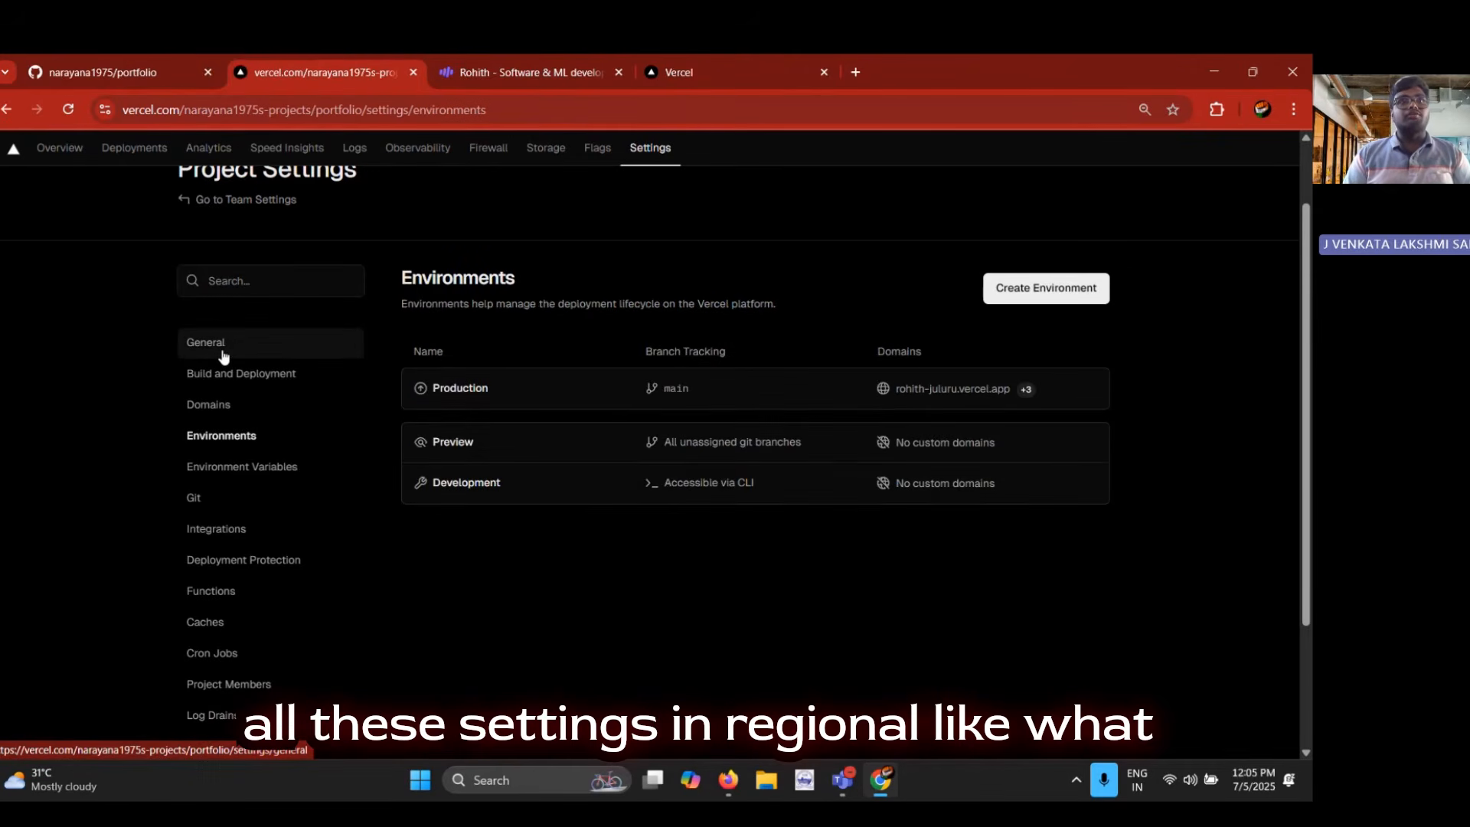
pyautogui.click(220, 348)
pyautogui.scroll(-2, 585, 560)
pyautogui.scroll(3, 585, 561)
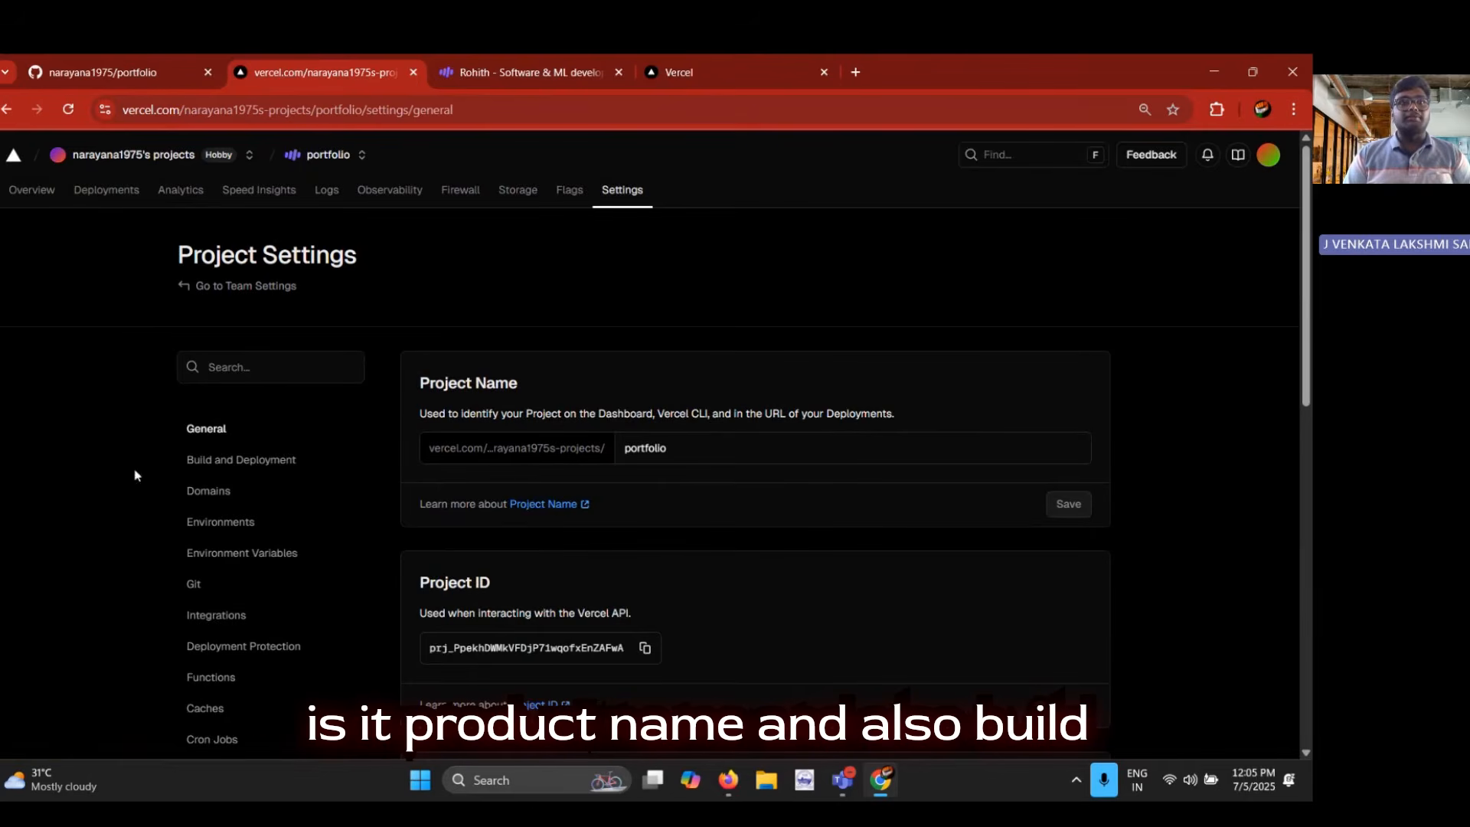
pyautogui.click(223, 465)
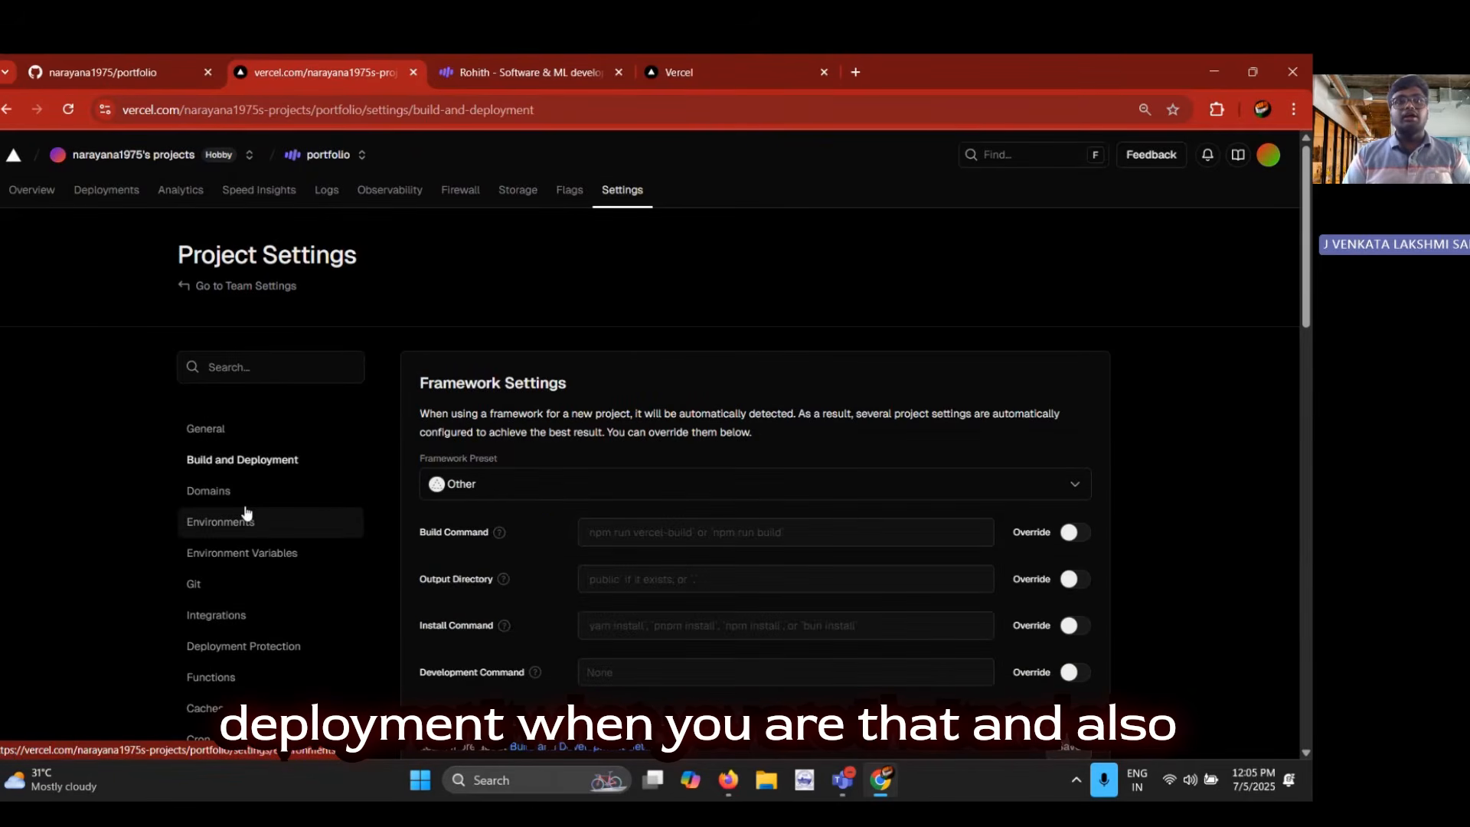
pyautogui.click(242, 498)
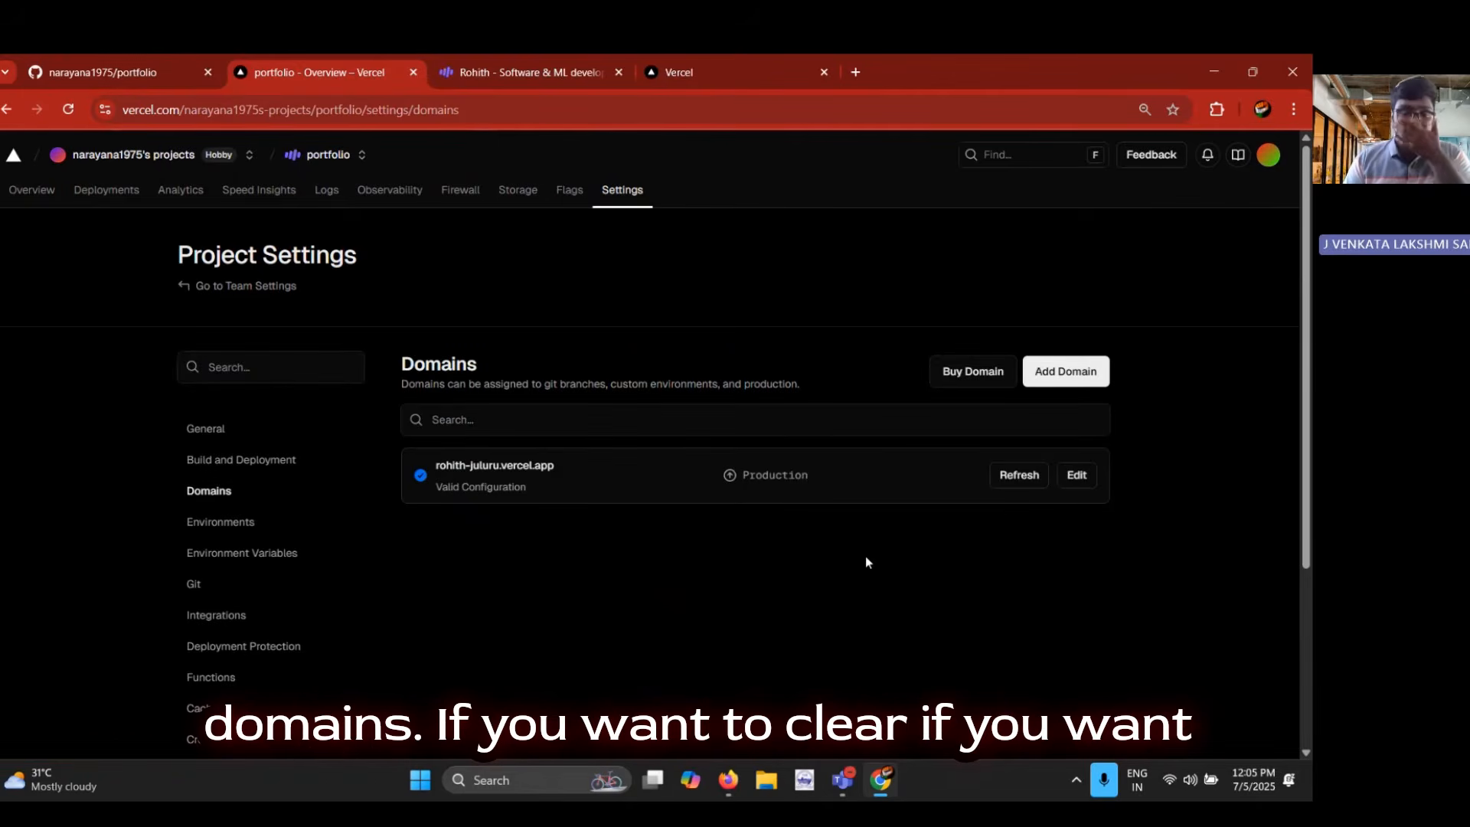
# Search for purchasable domains using the owner's full name, view the .com purchase offer, and return to the project's domain settings
pyautogui.click(1005, 372)
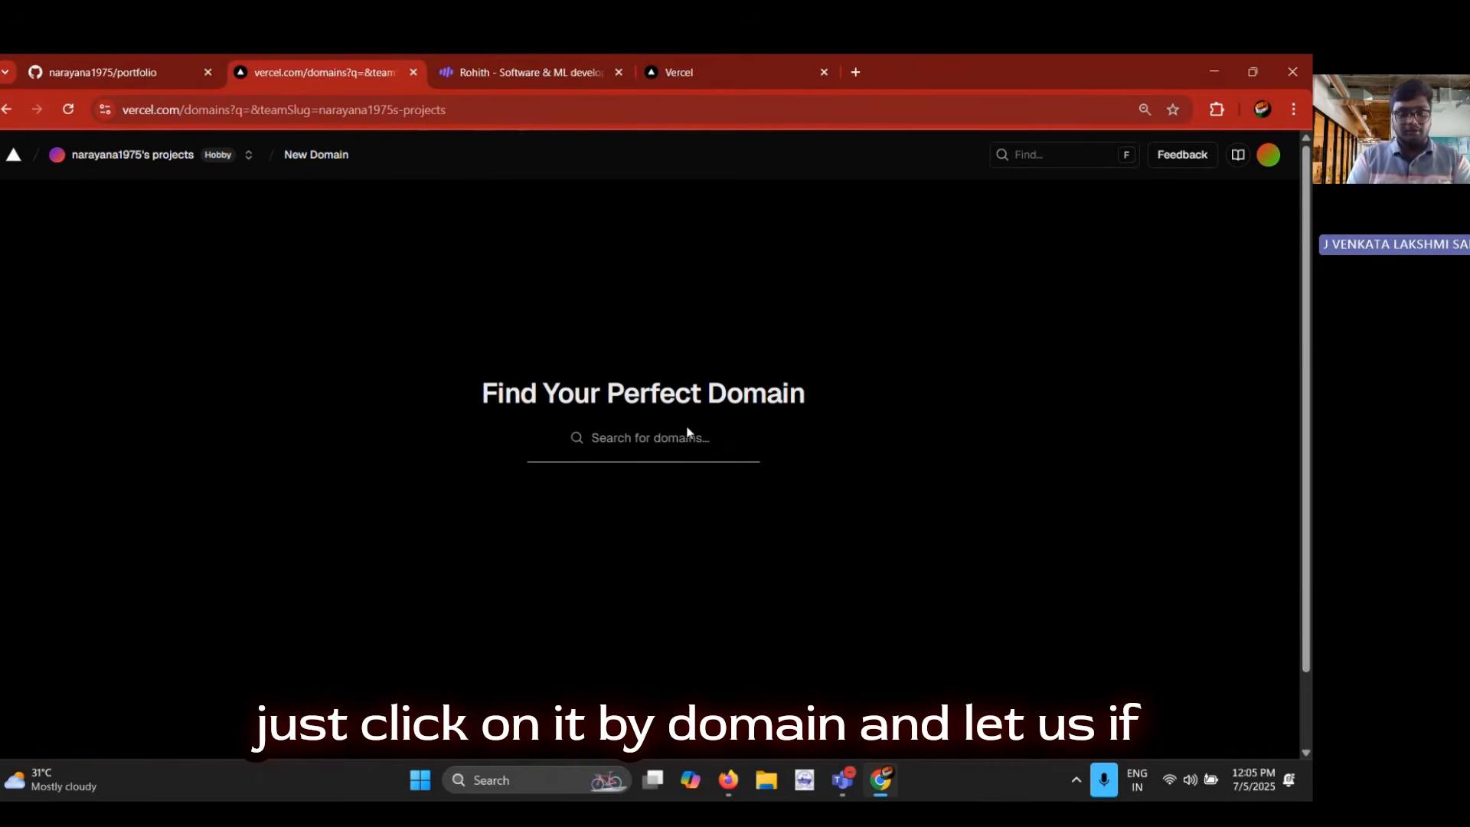
pyautogui.click(687, 436)
pyautogui.write('rohith')
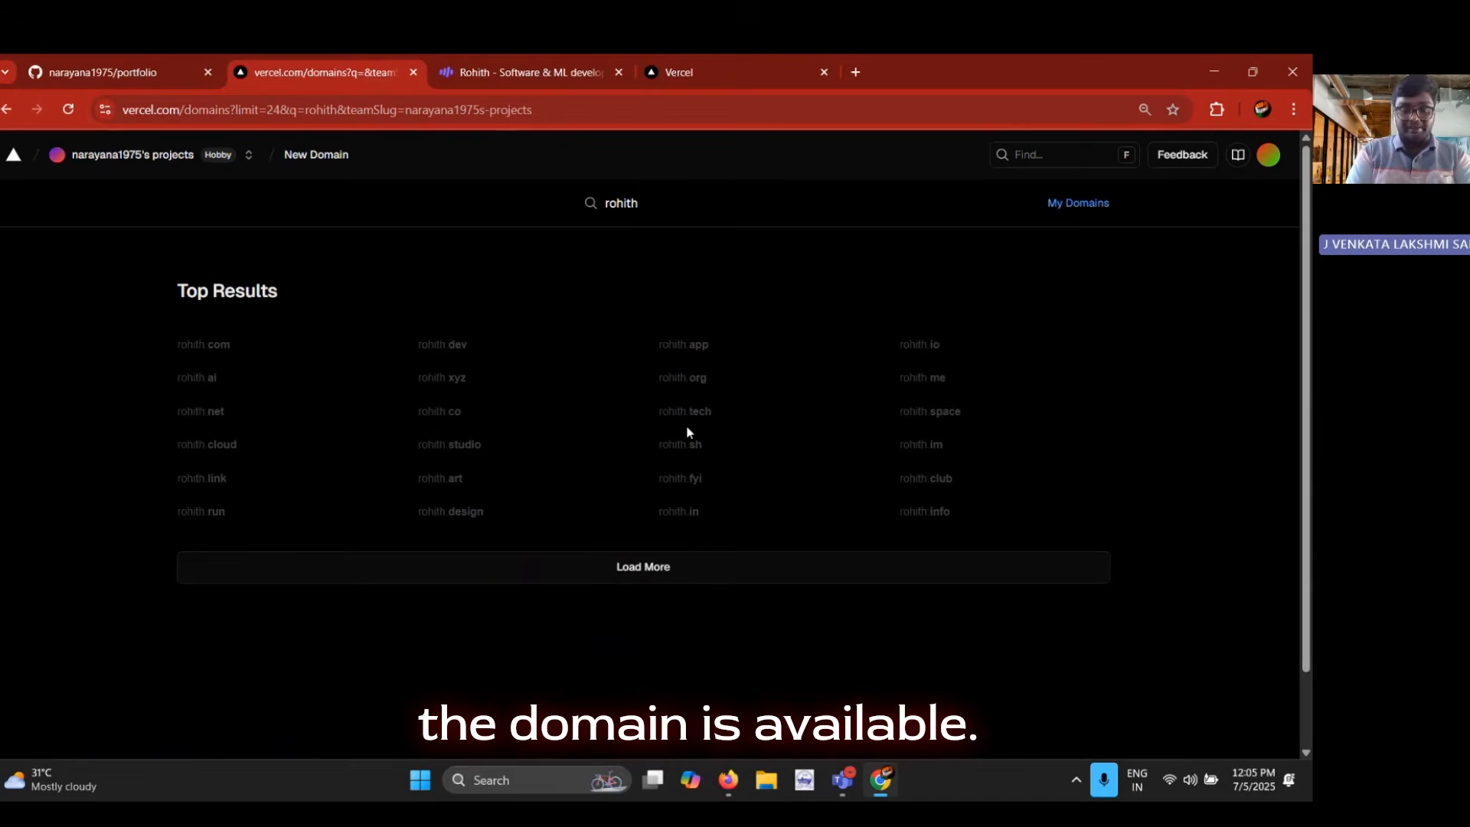
pyautogui.write('juluru')
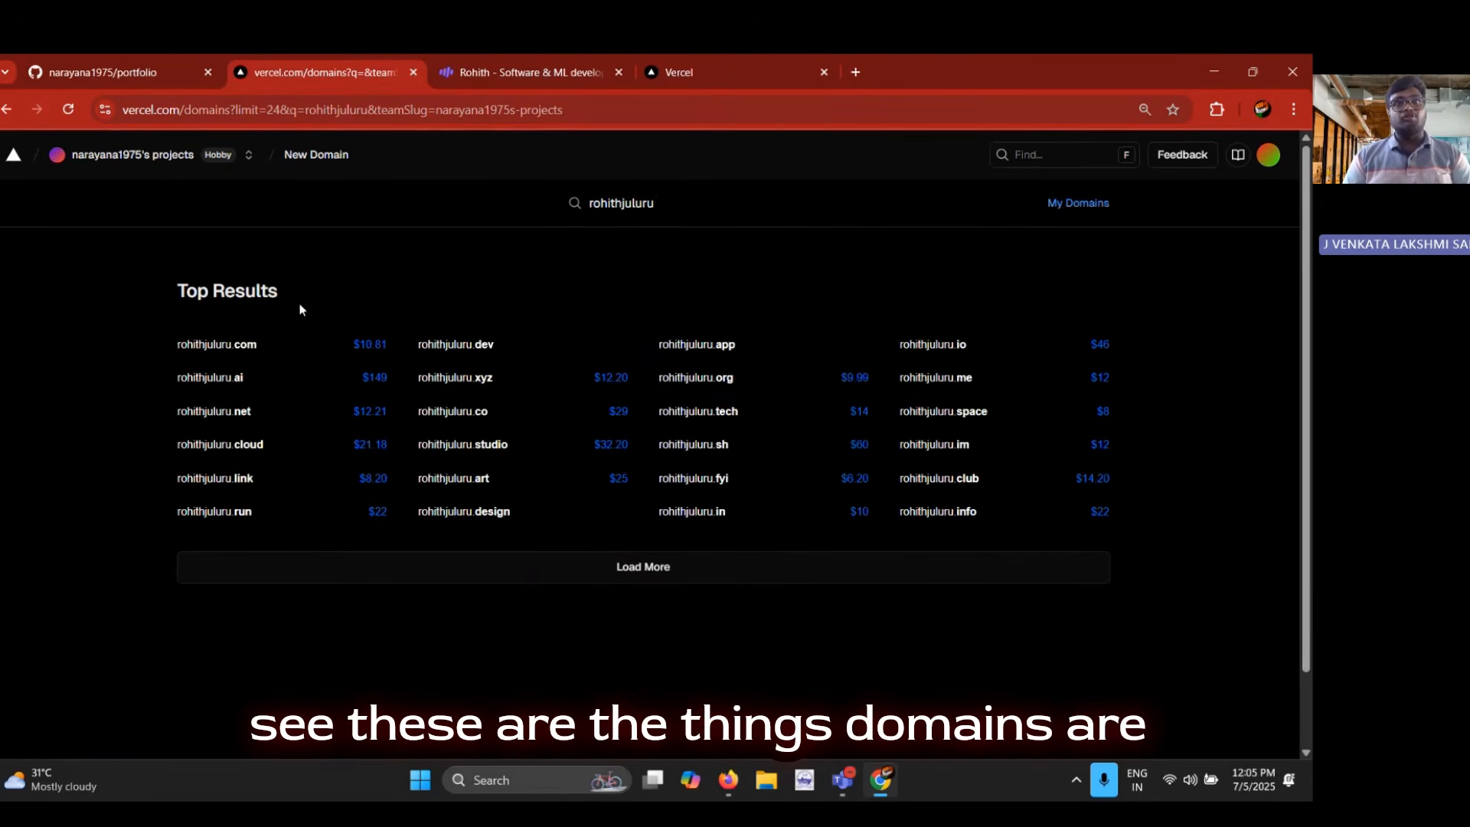
pyautogui.click(245, 345)
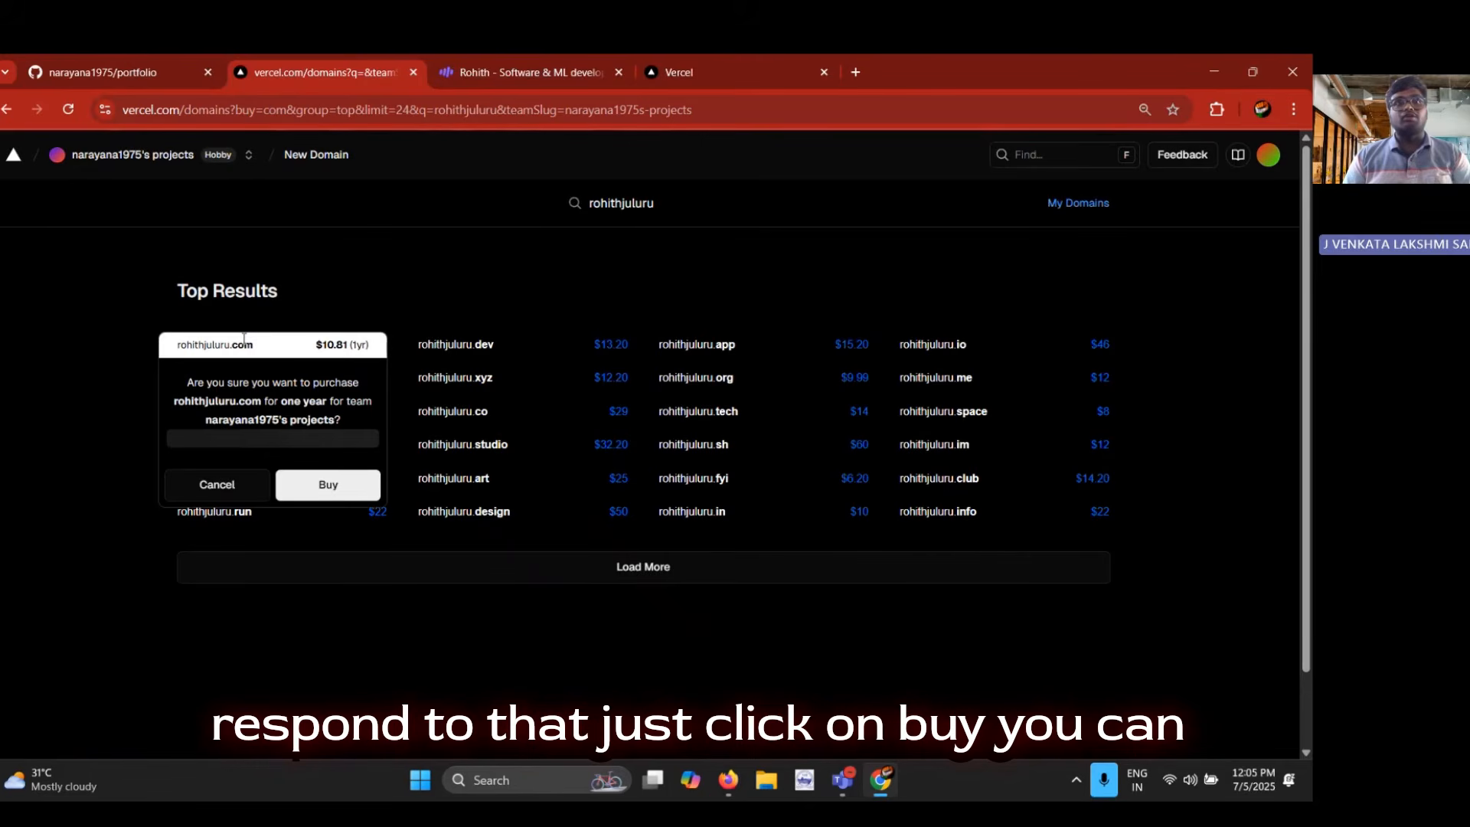
pyautogui.click(331, 607)
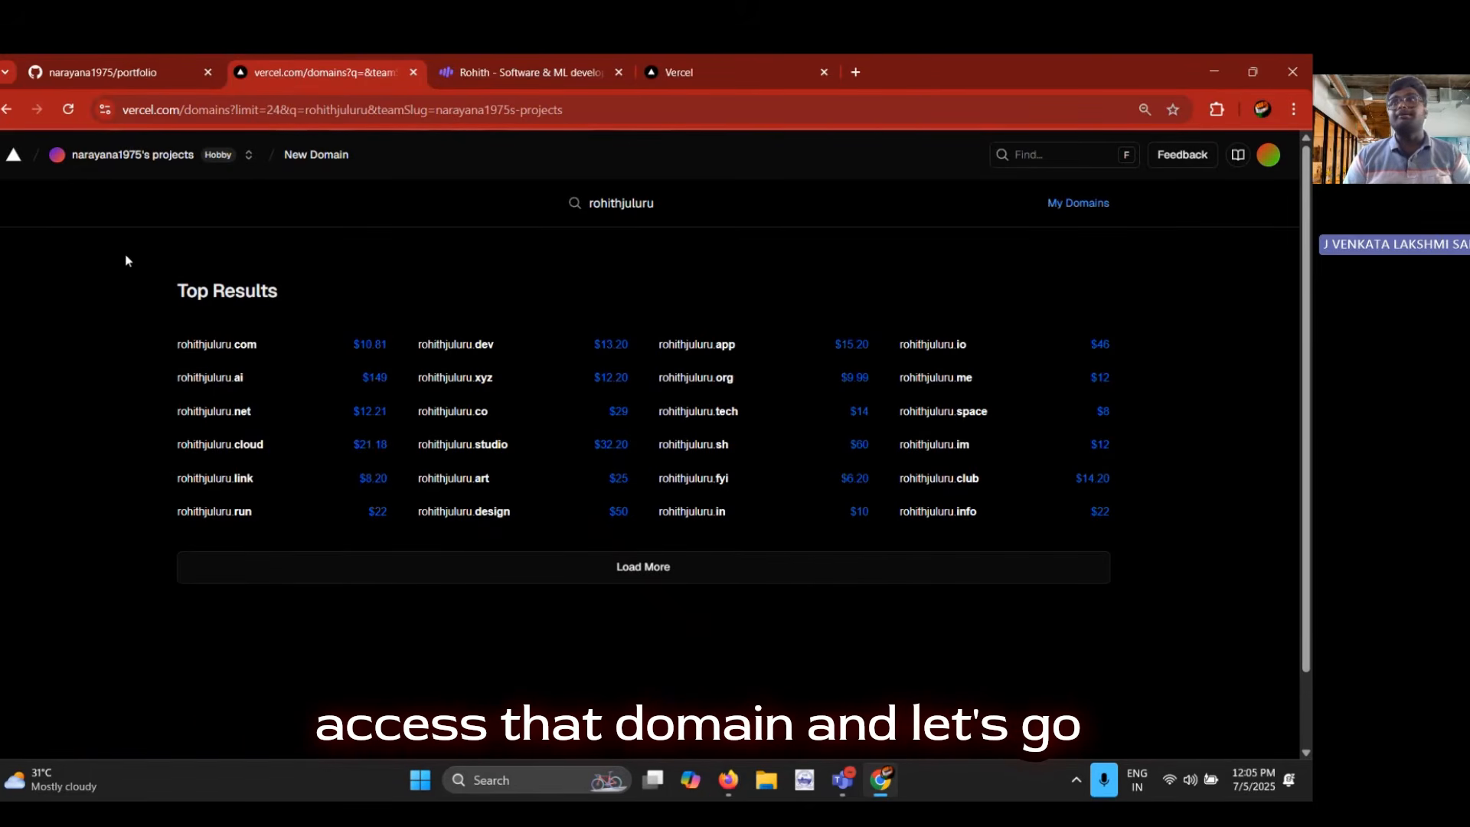
pyautogui.click(6, 109)
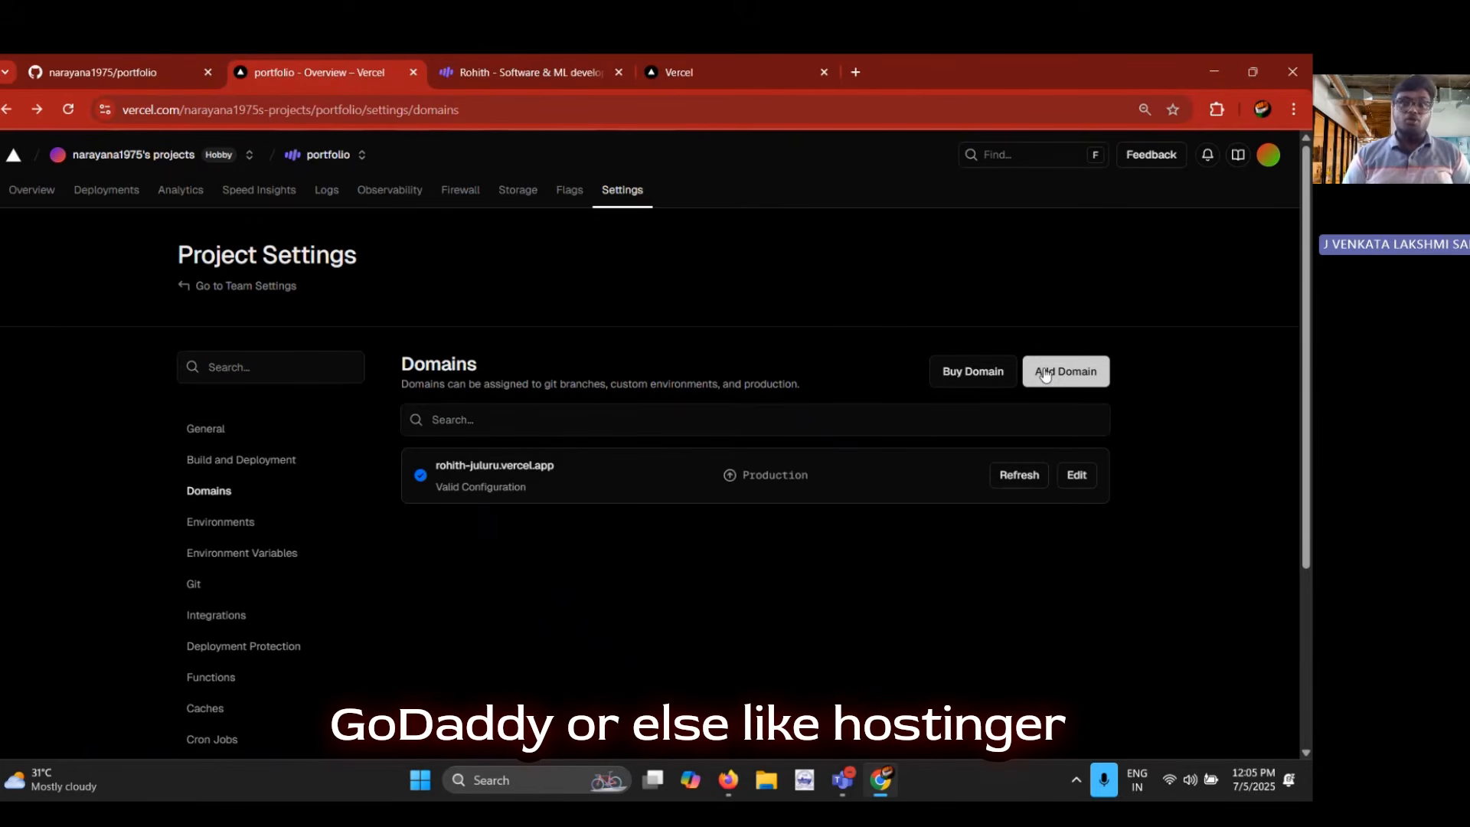
# Try out adding an existing .xyz domain with the owner's first name to the Production environment, and dismiss the form without saving
pyautogui.click(1044, 373)
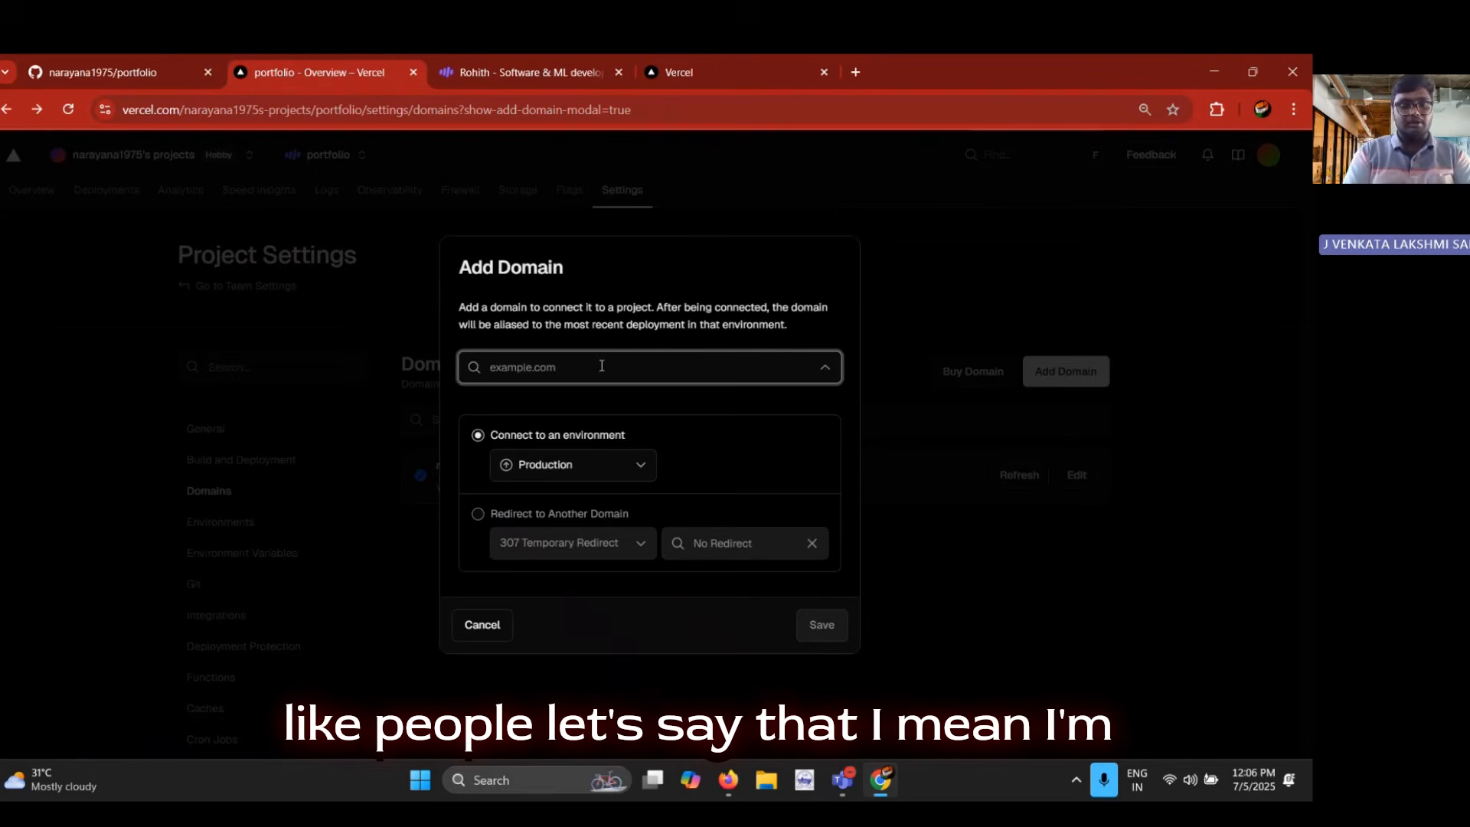
pyautogui.write('roh')
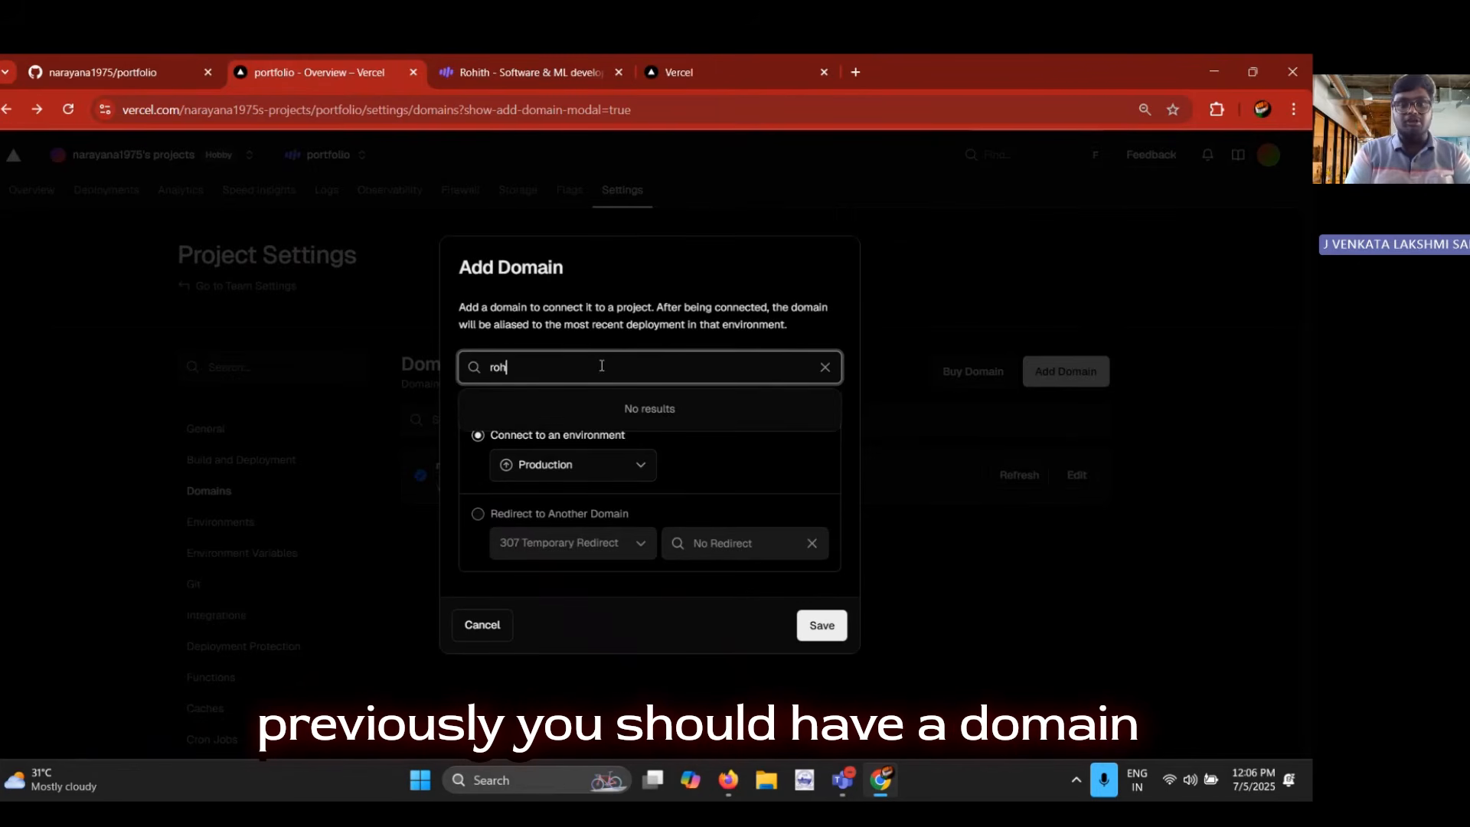
pyautogui.write('ith.xyz')
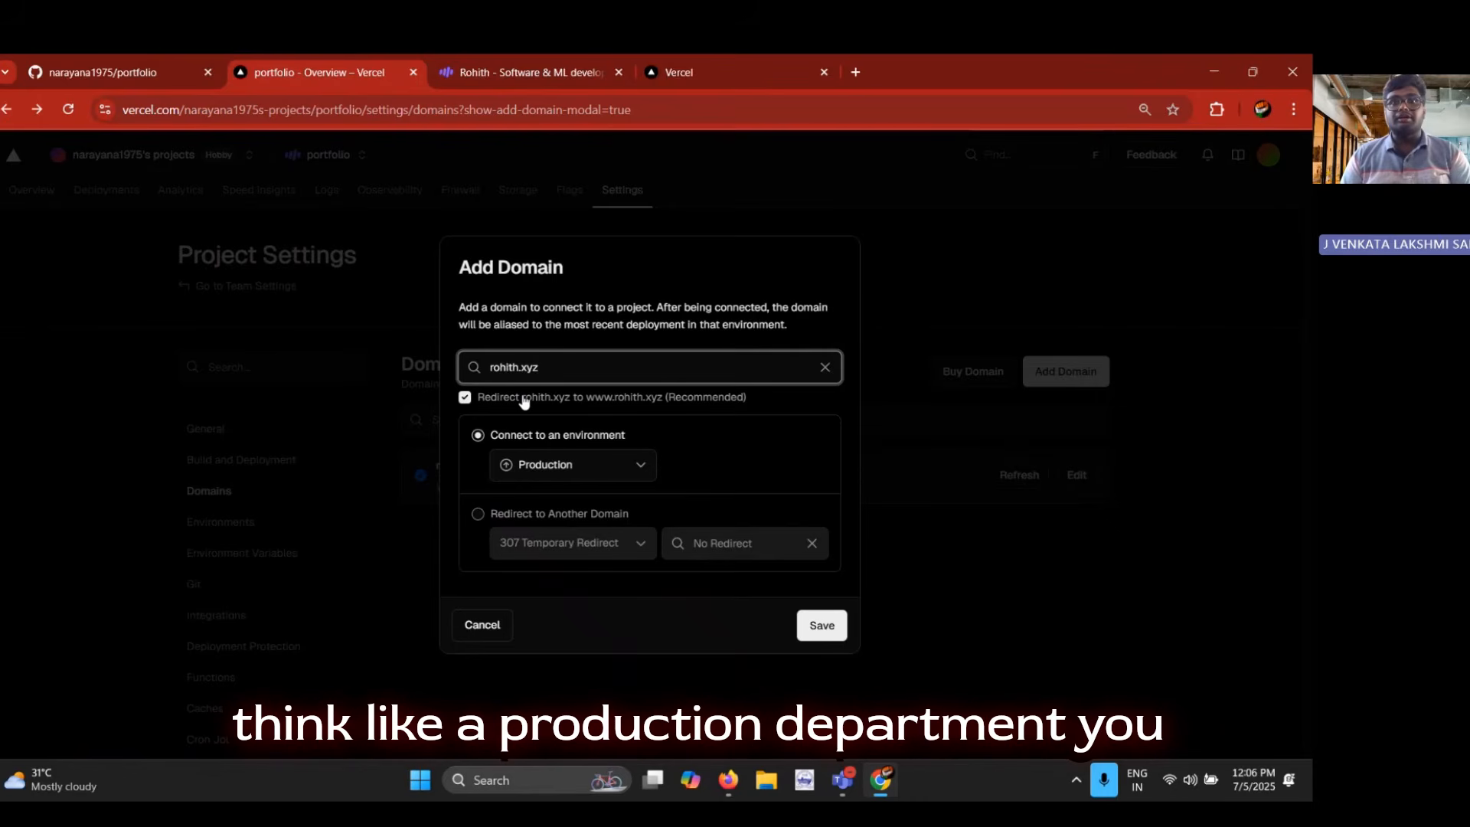
pyautogui.click(932, 504)
pyautogui.click(1057, 374)
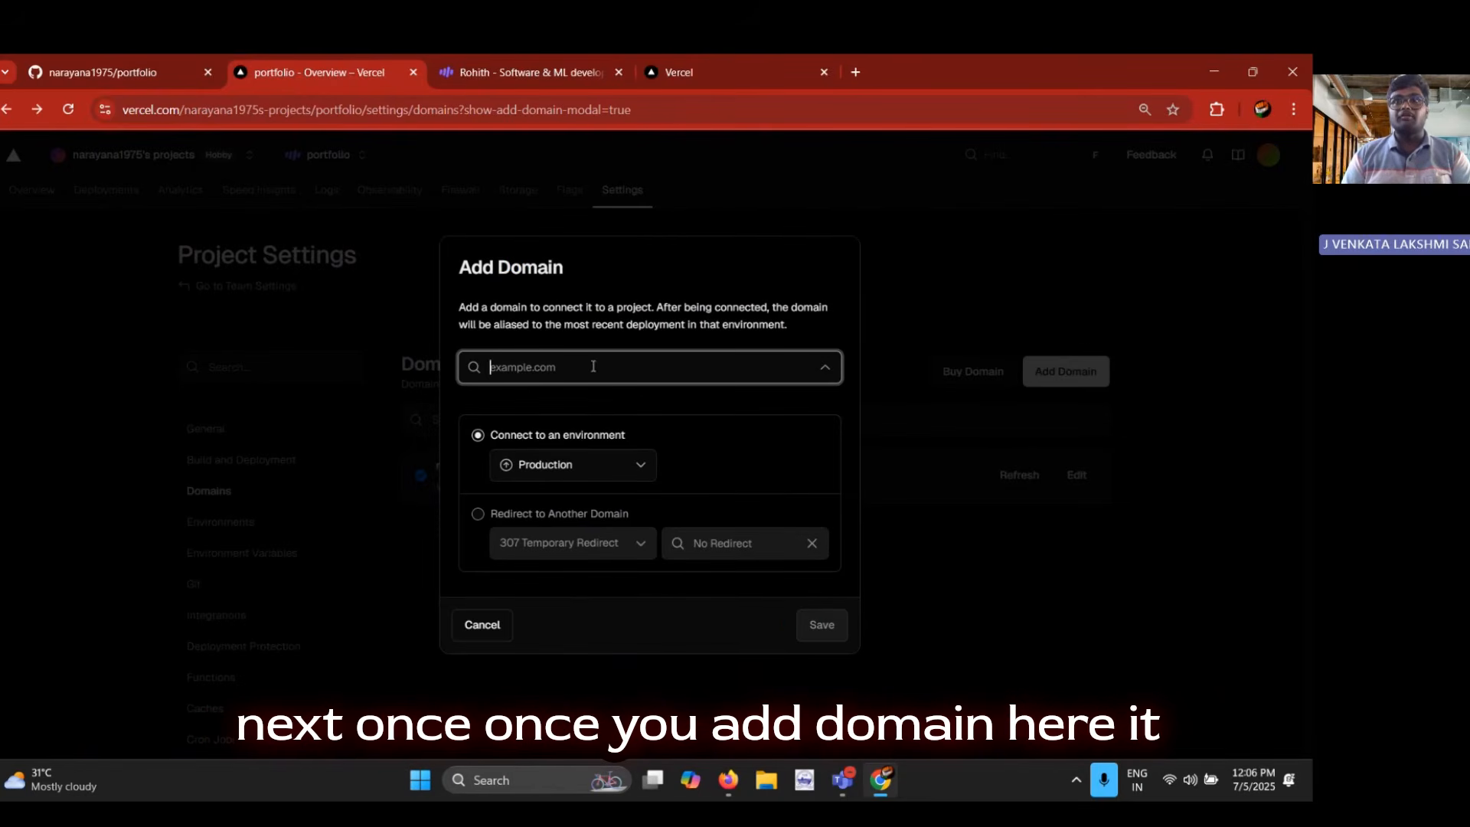
pyautogui.click(938, 481)
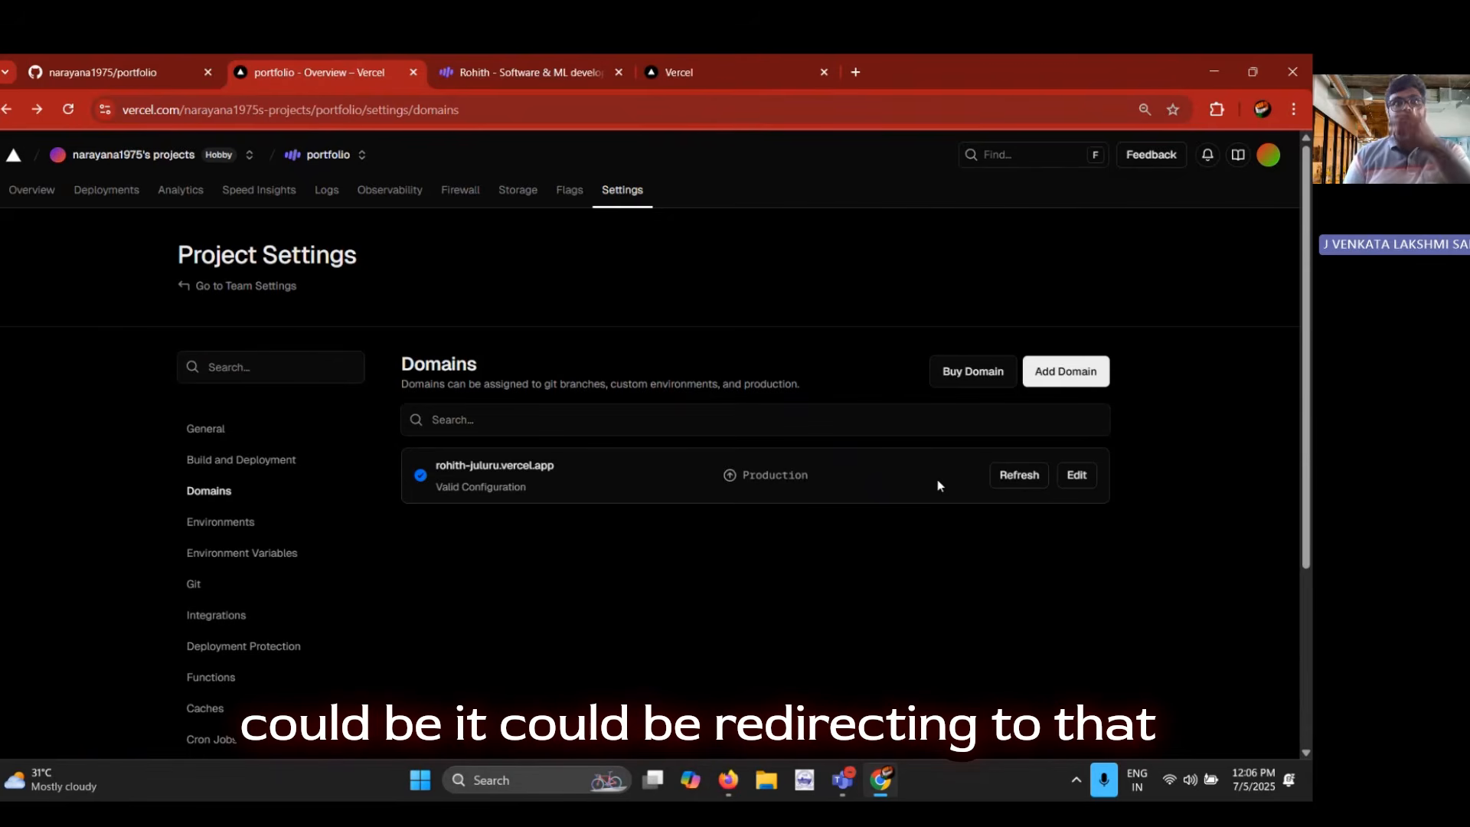
pyautogui.scroll(-3, 936, 479)
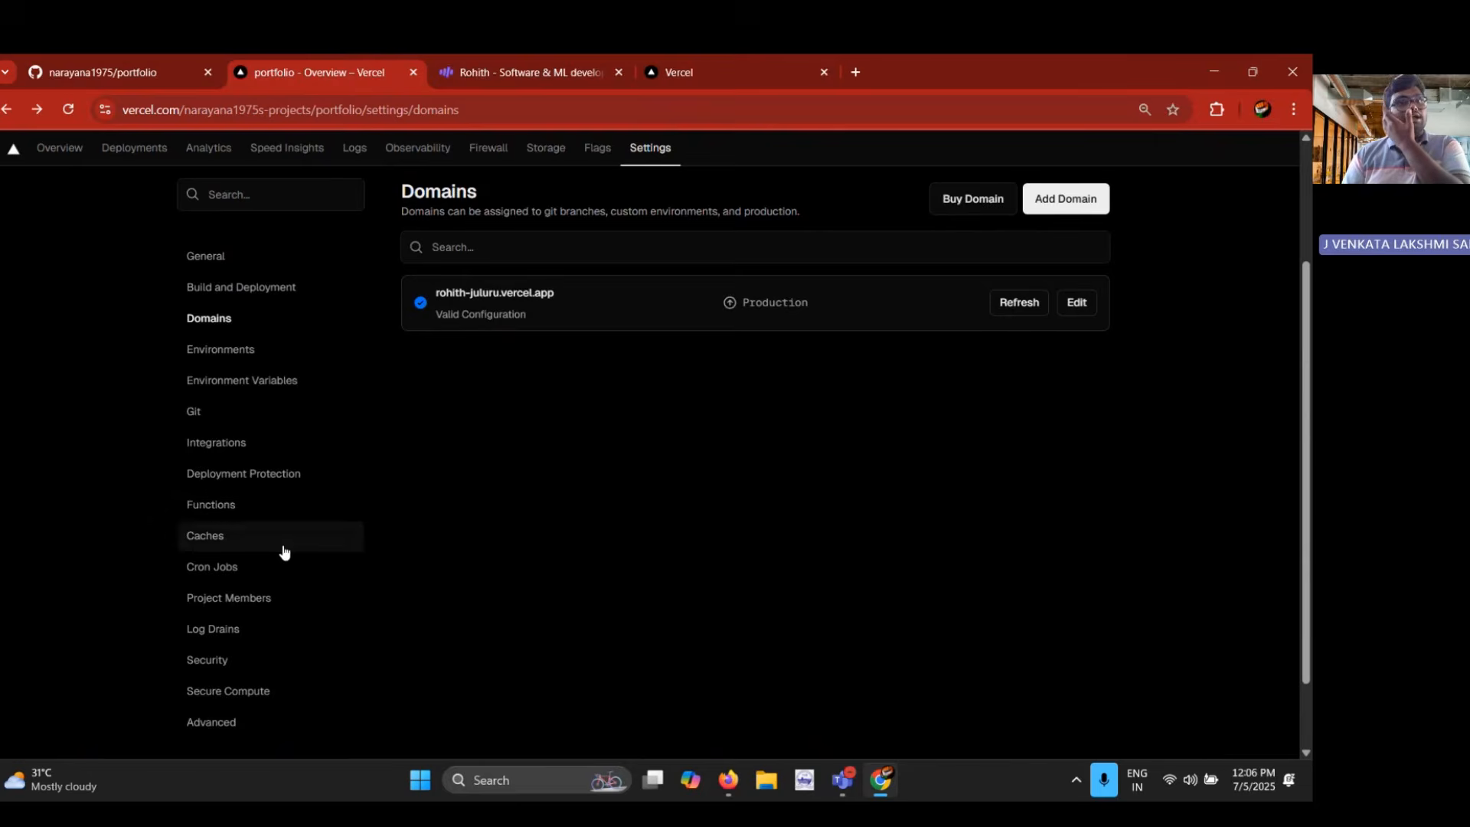
pyautogui.scroll(-1, 283, 551)
pyautogui.scroll(3, 283, 551)
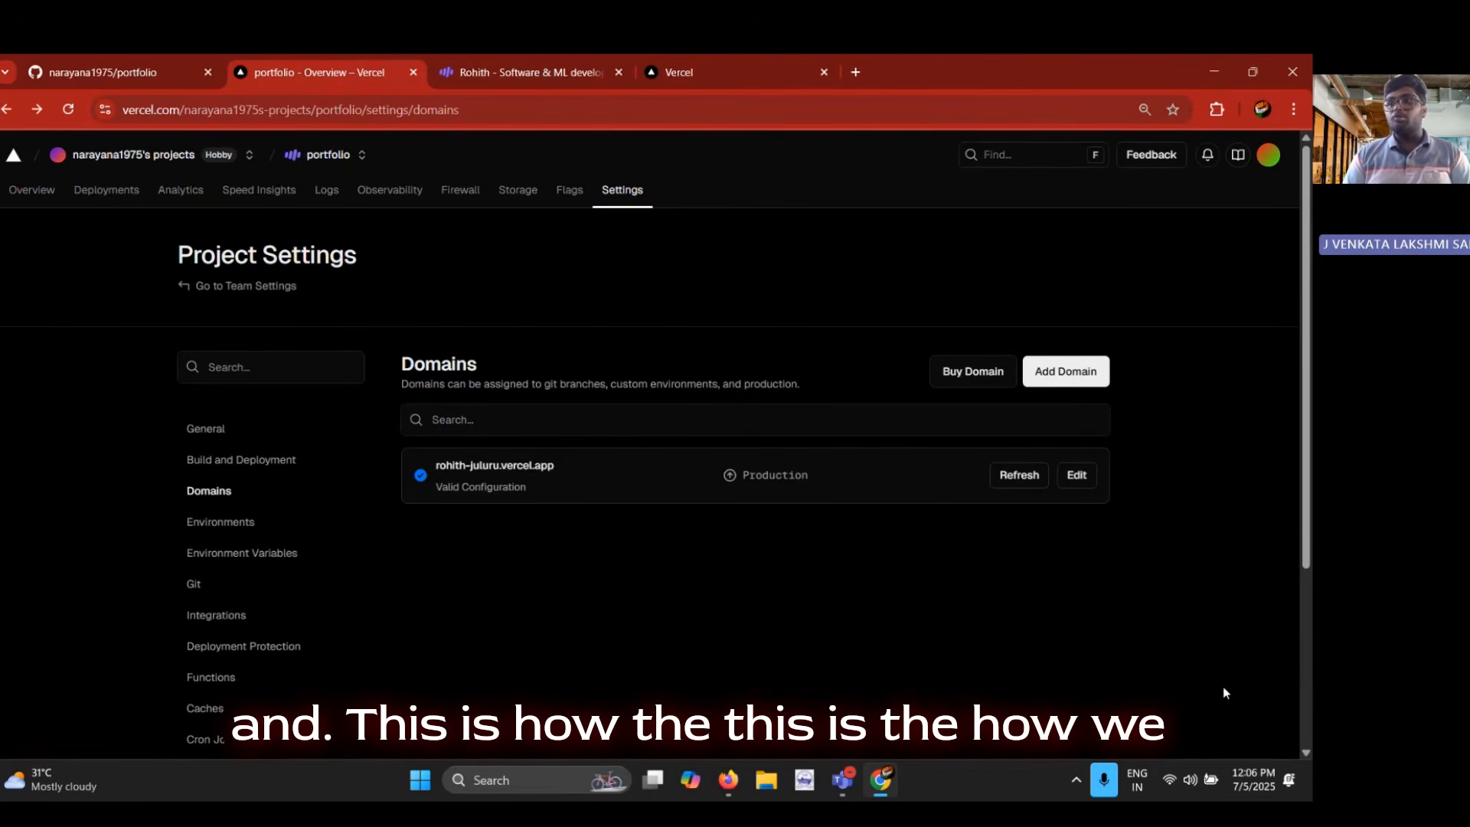
pyautogui.click(138, 83)
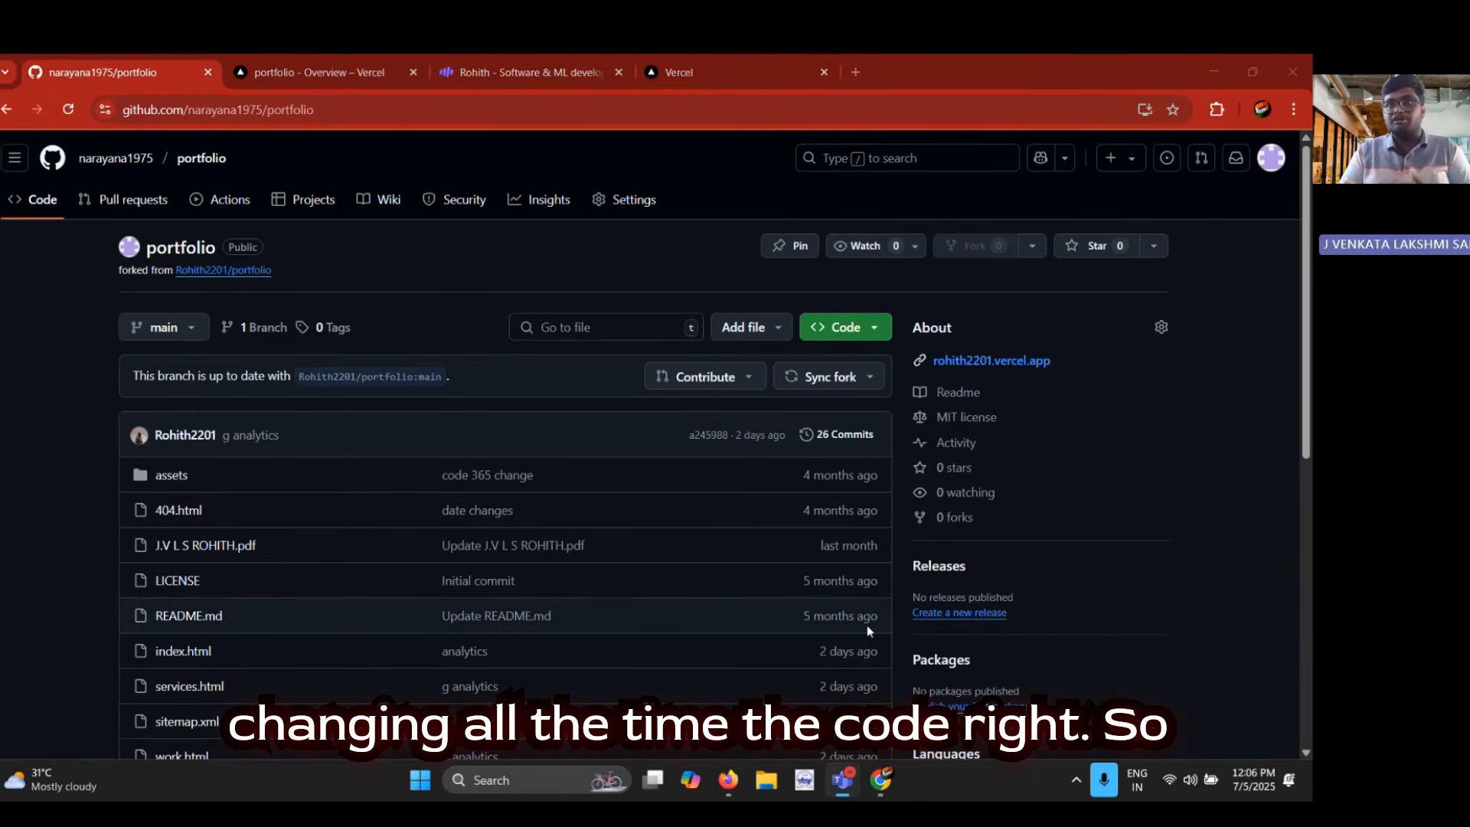
pyautogui.scroll(-3, 866, 625)
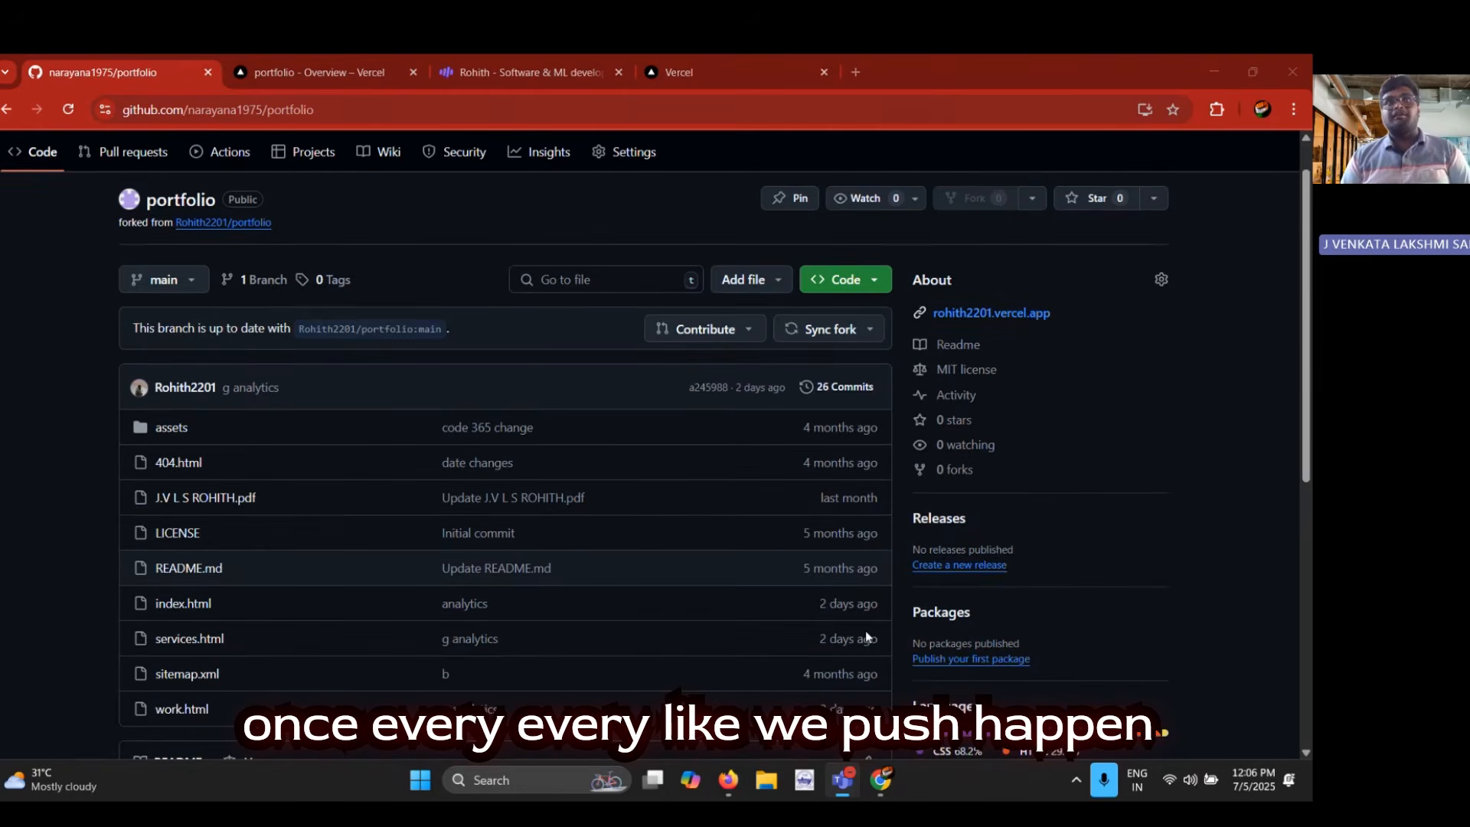
pyautogui.scroll(3, 443, 660)
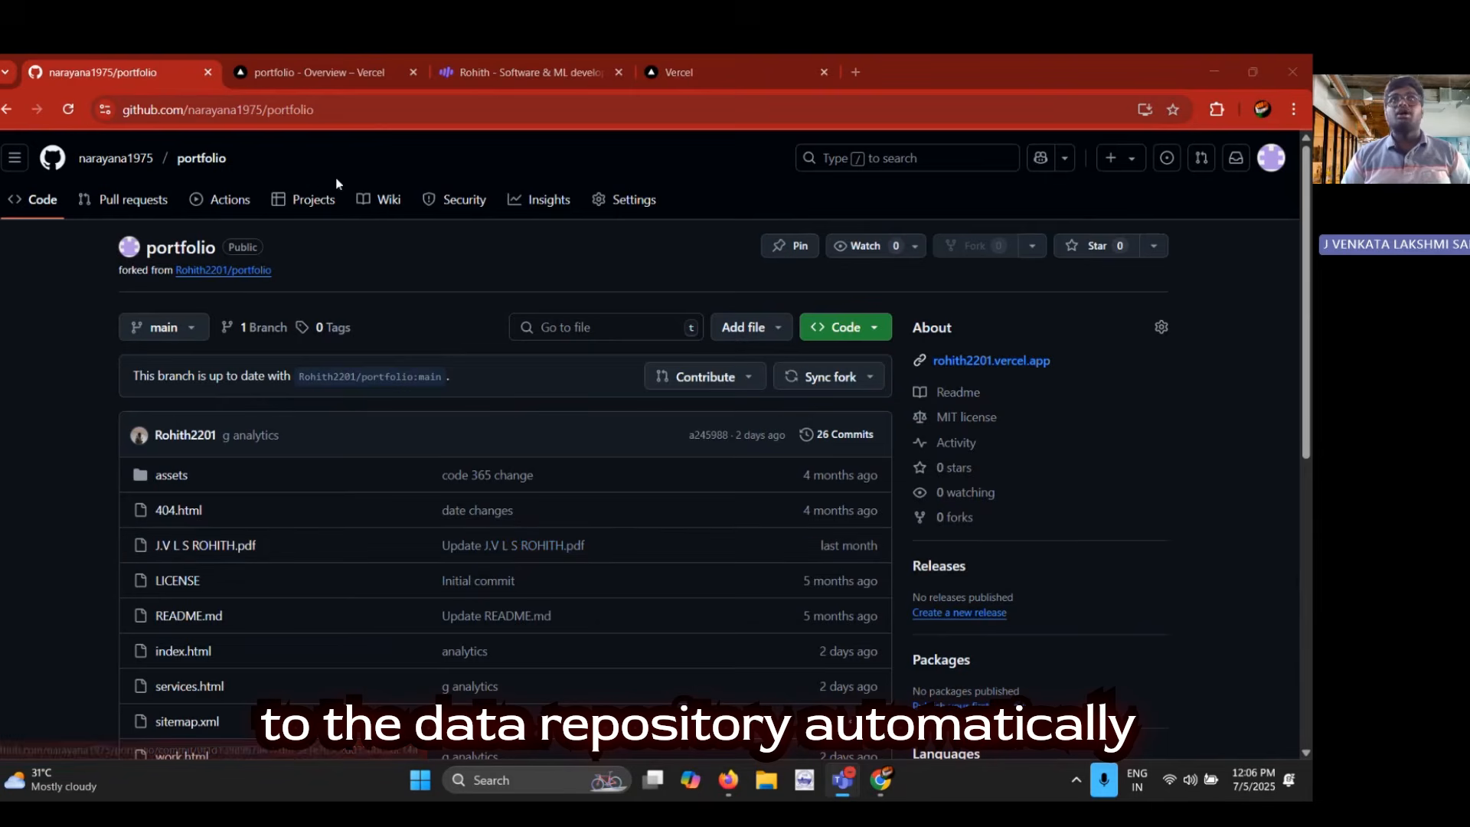
pyautogui.click(355, 86)
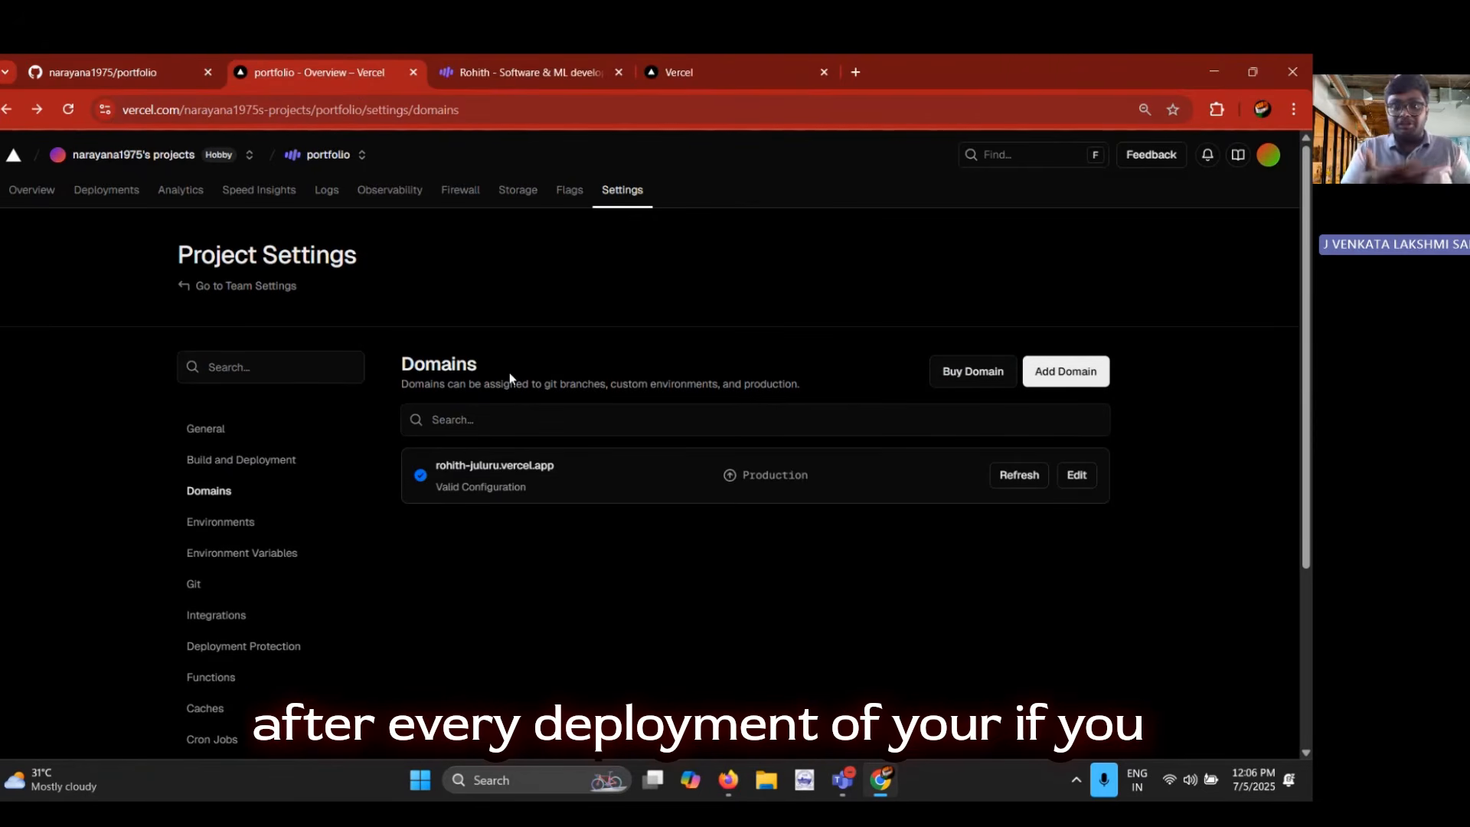
# Reload the portfolio repository on GitHub, look over its deployments section, and view the latest commit's check status
pyautogui.click(58, 67)
pyautogui.click(61, 114)
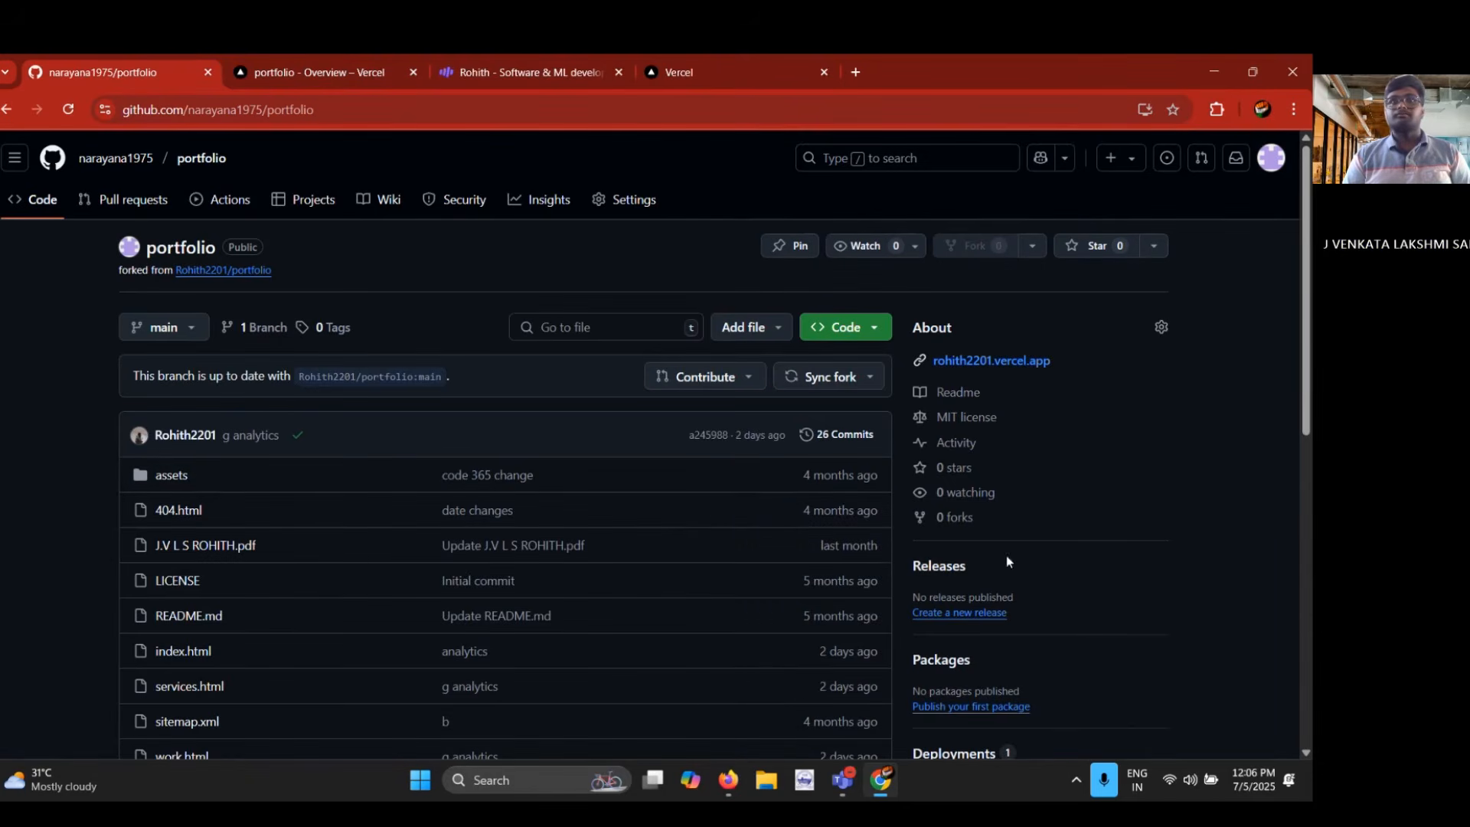
pyautogui.scroll(-4, 1016, 447)
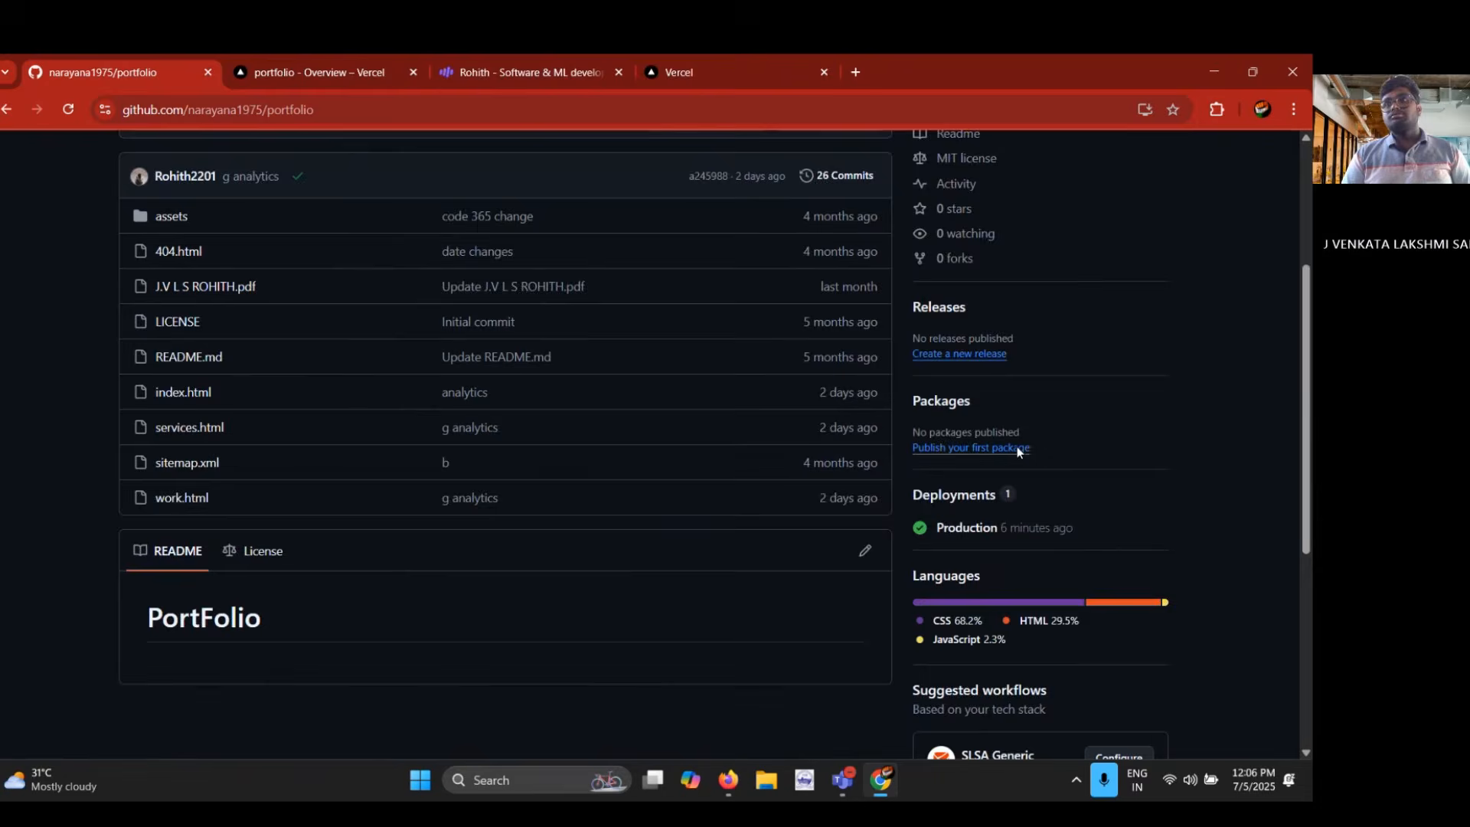
pyautogui.scroll(-2, 1017, 452)
pyautogui.scroll(6, 1017, 447)
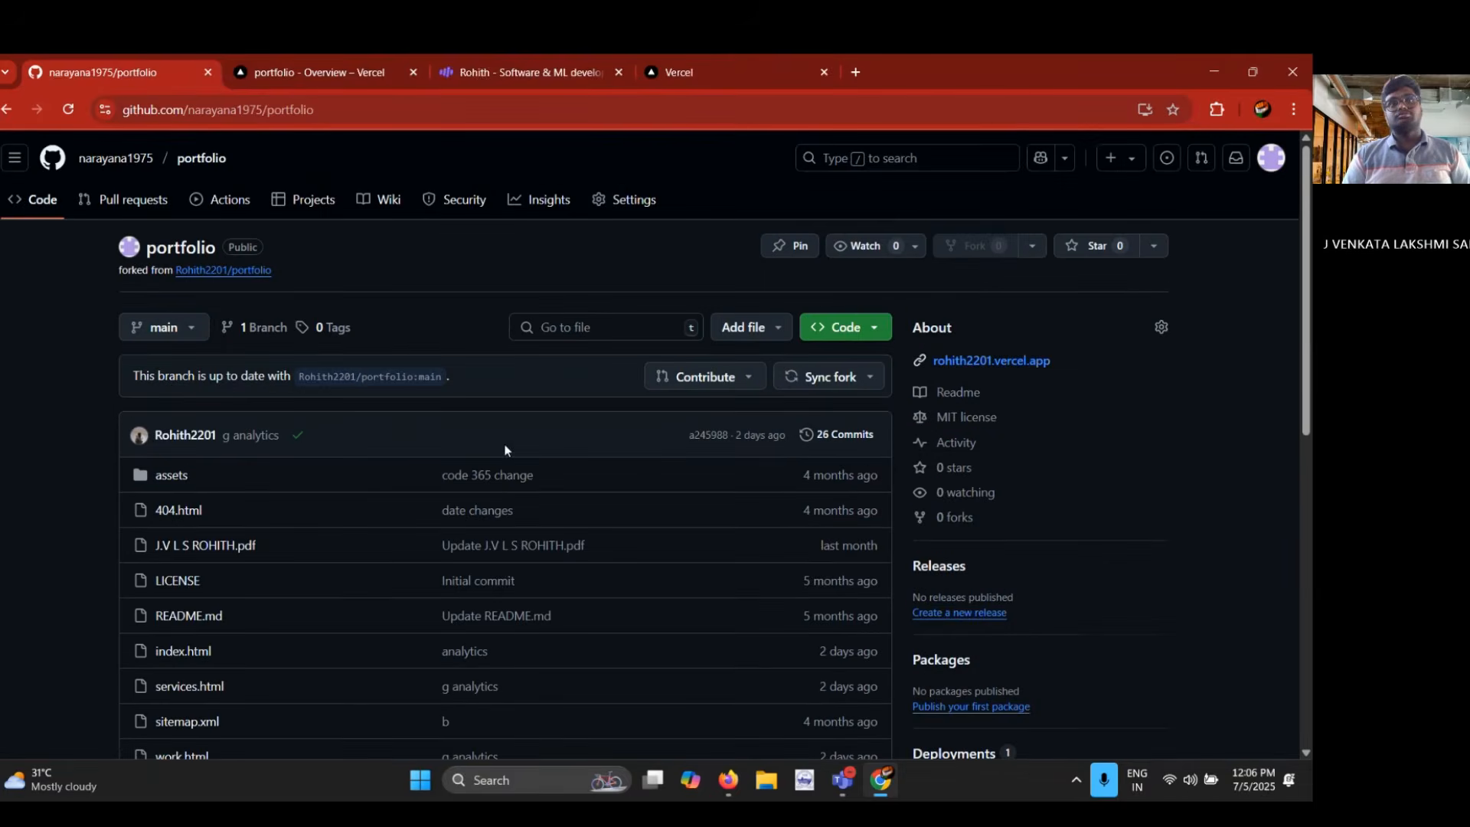
pyautogui.click(295, 435)
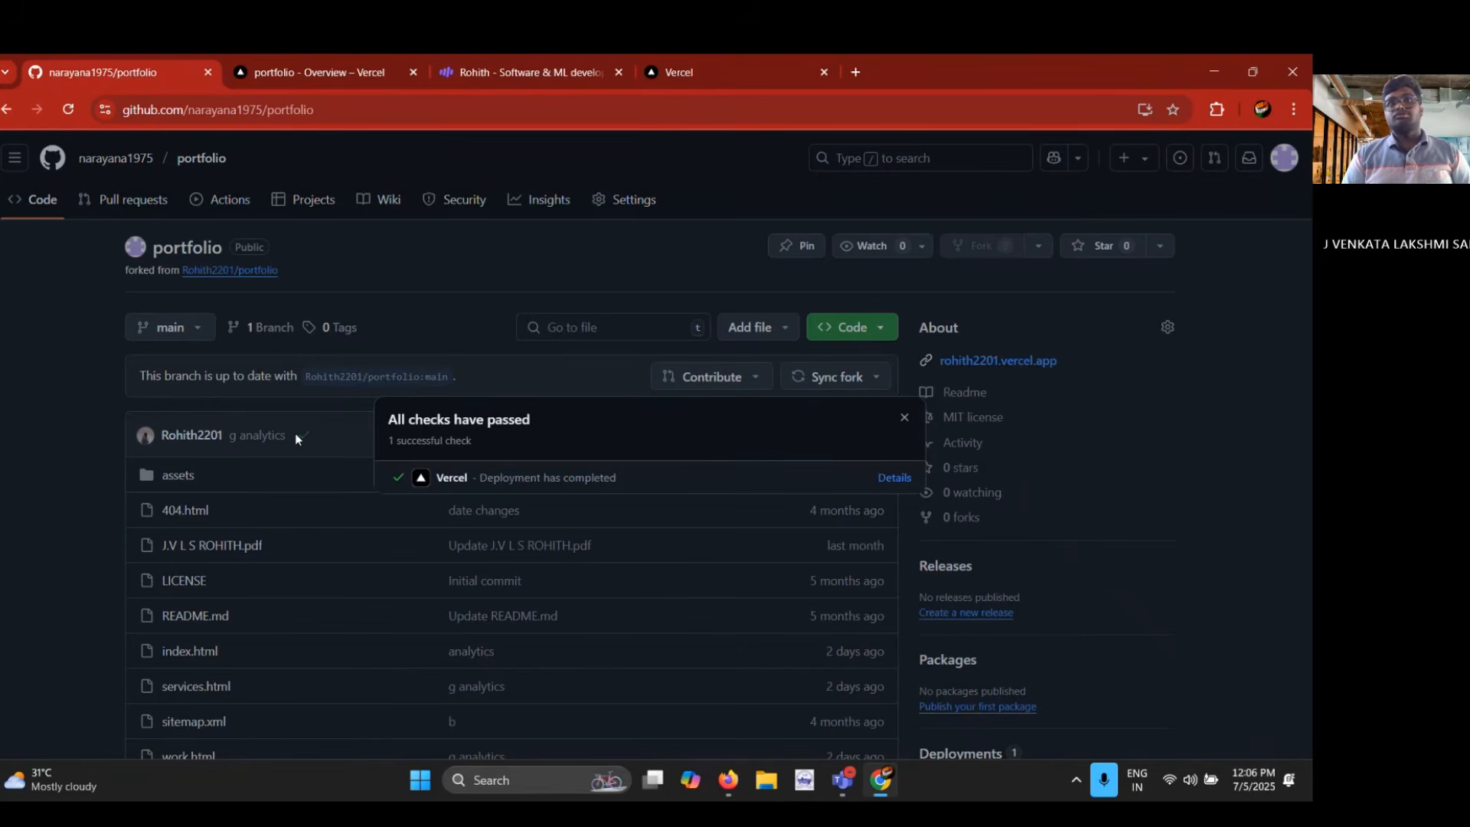
pyautogui.click(296, 433)
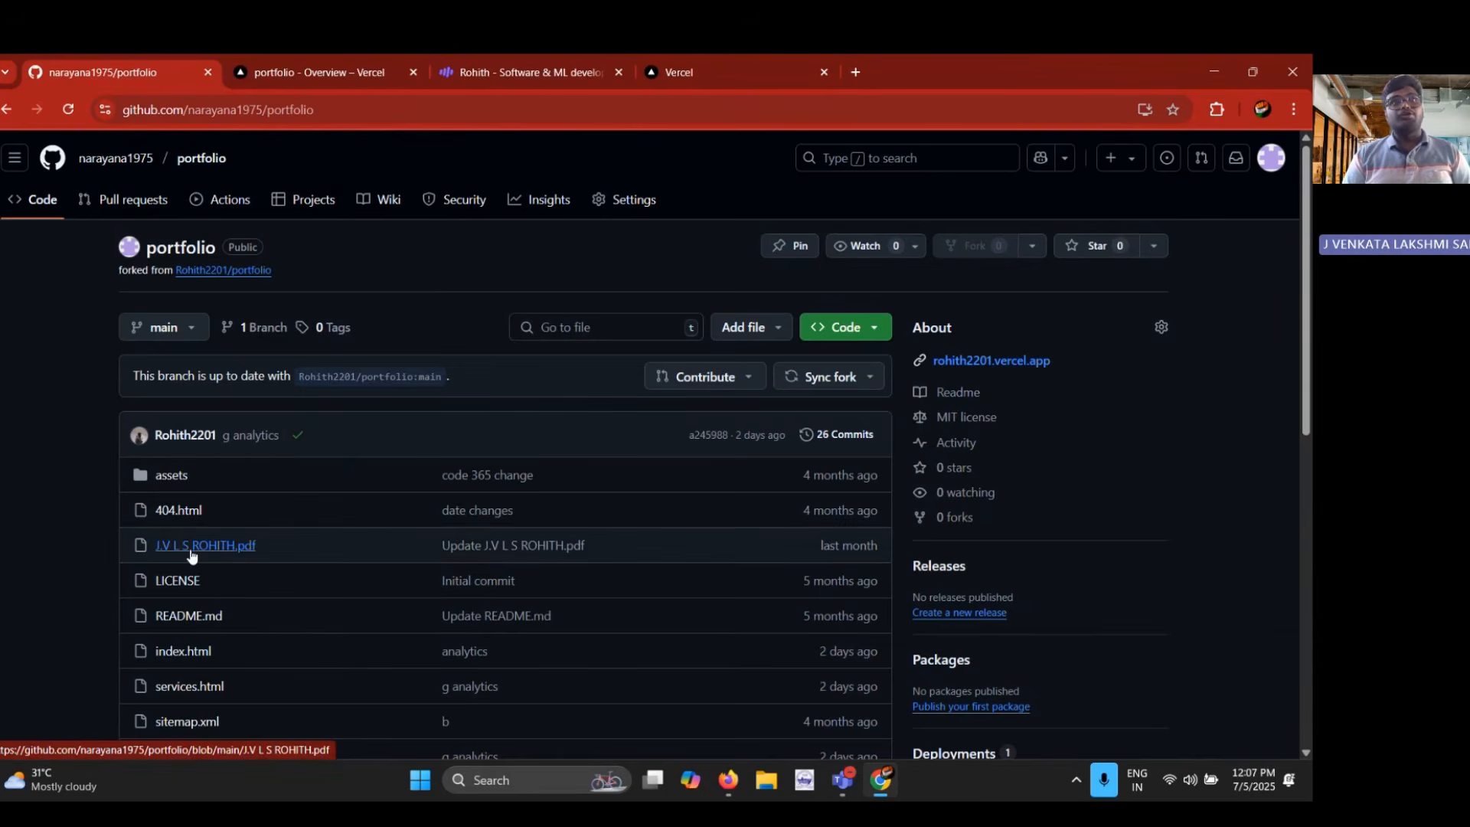
# Switch to Vercel and view the portfolio project's list of deployments
pyautogui.click(306, 78)
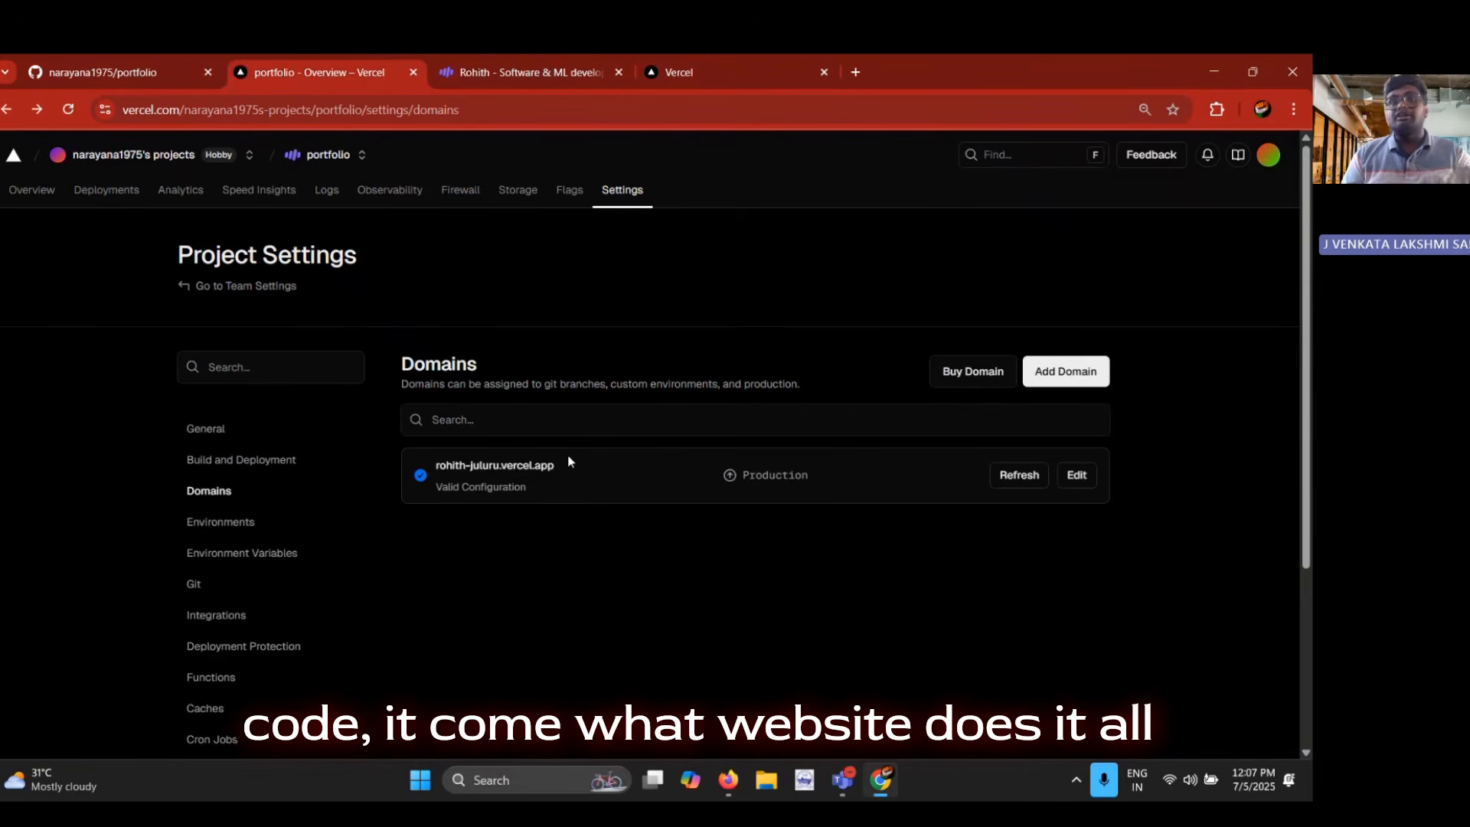
pyautogui.click(21, 207)
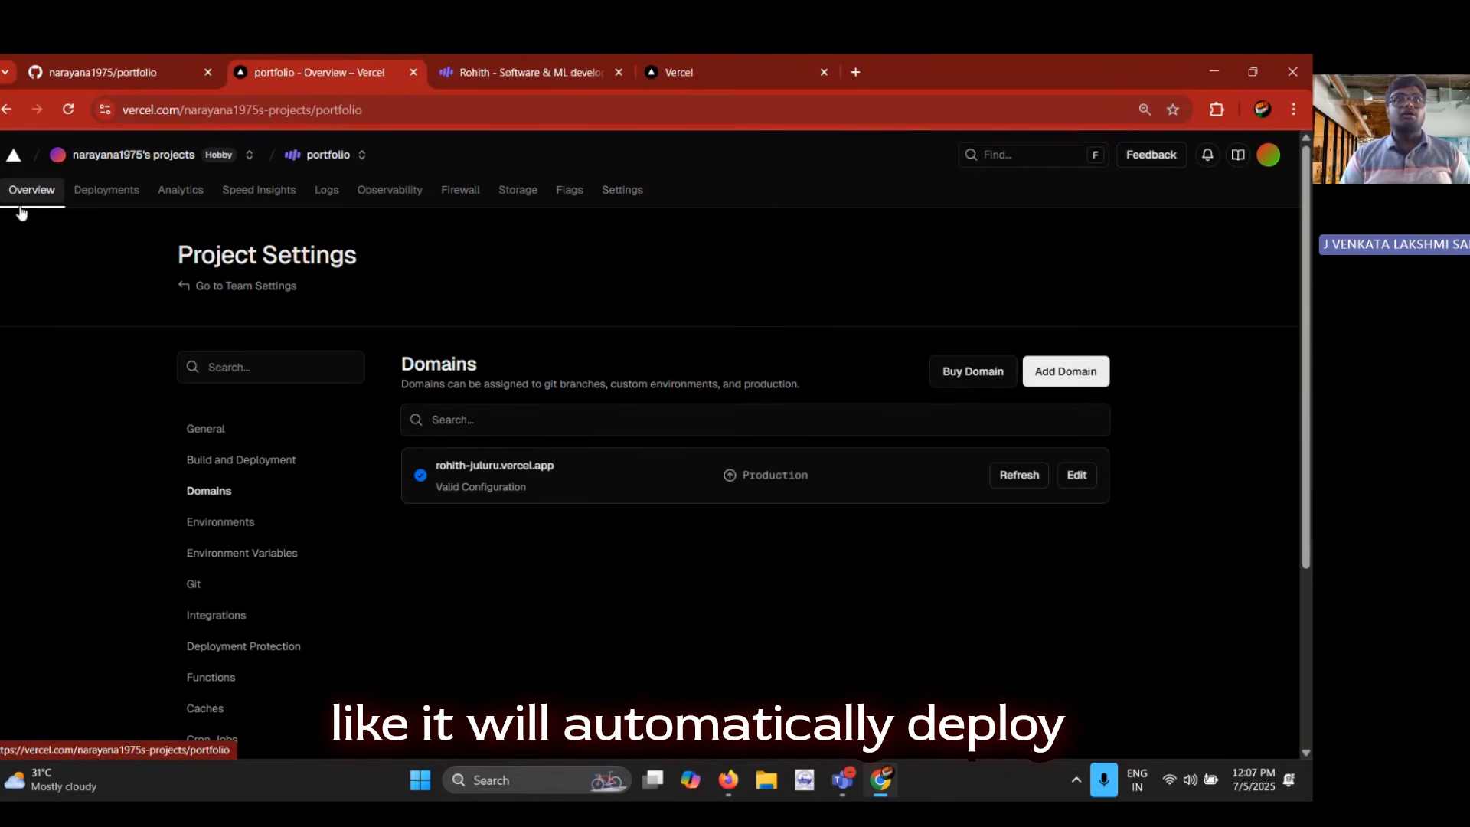
pyautogui.click(100, 193)
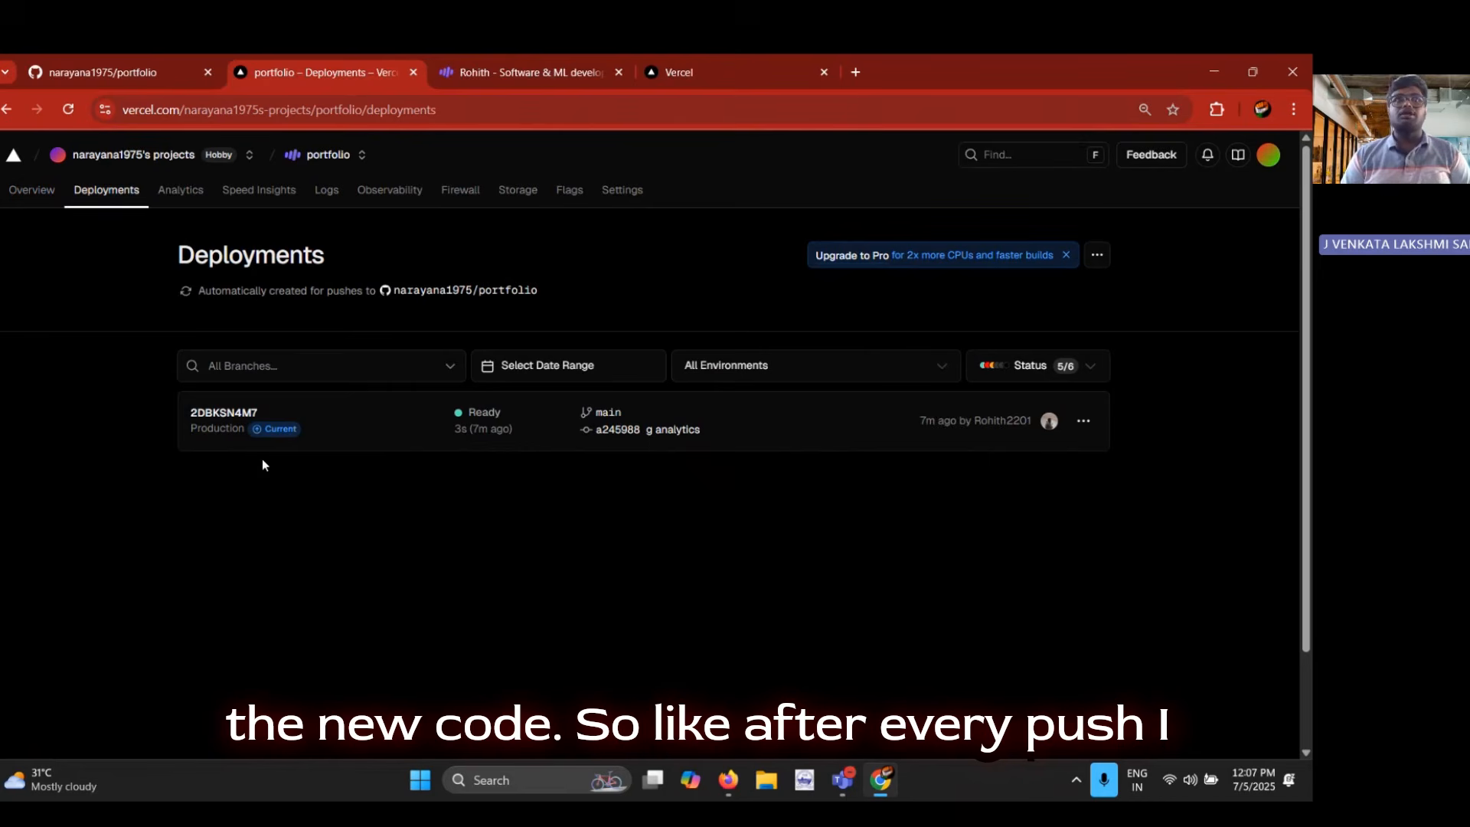
# Open 404.html in the GitHub portfolio repository for editing and insert "t" before "Services" in its title tag
pyautogui.click(121, 75)
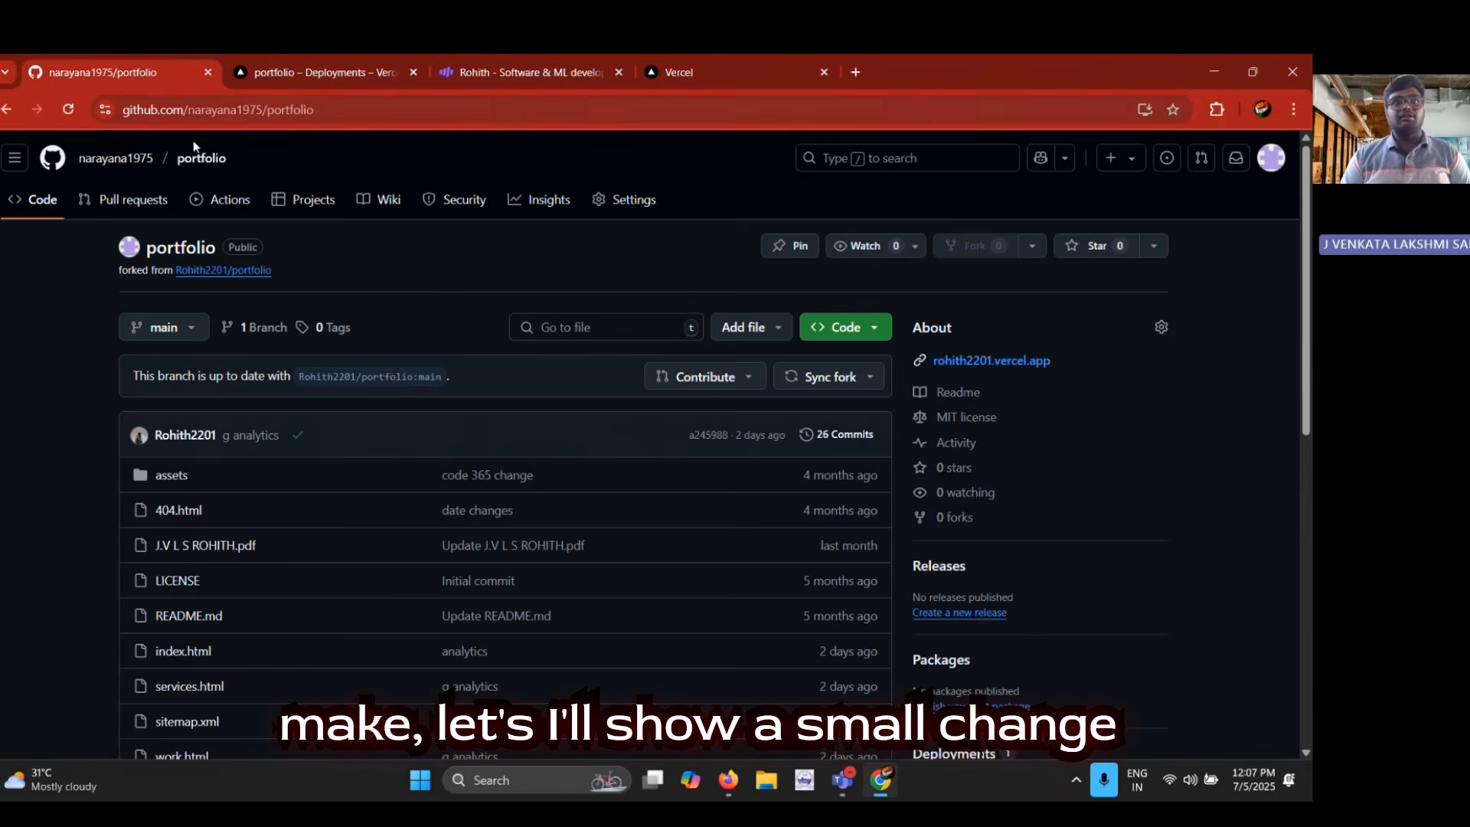
pyautogui.scroll(-3, 472, 499)
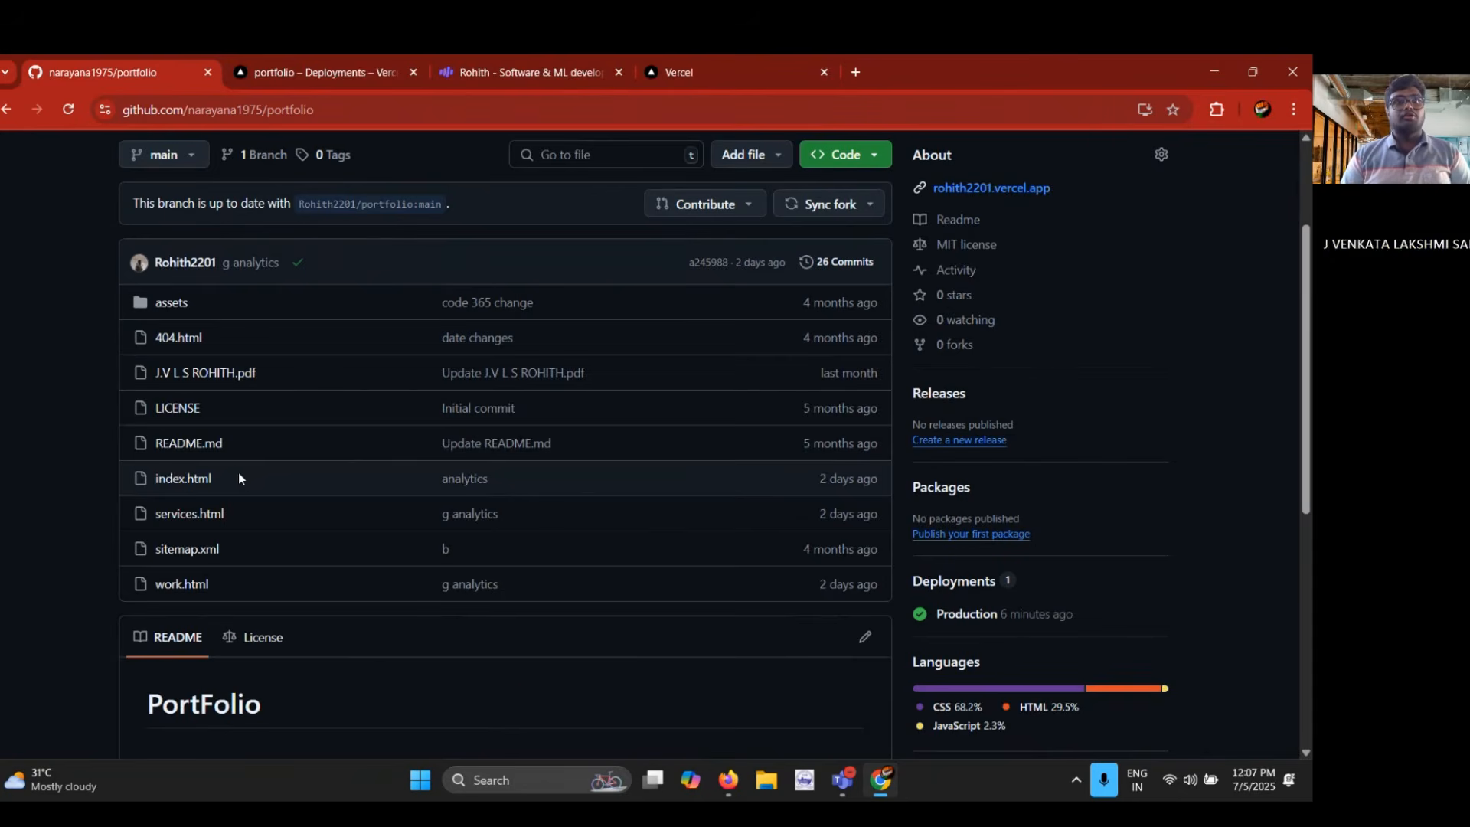
pyautogui.click(195, 338)
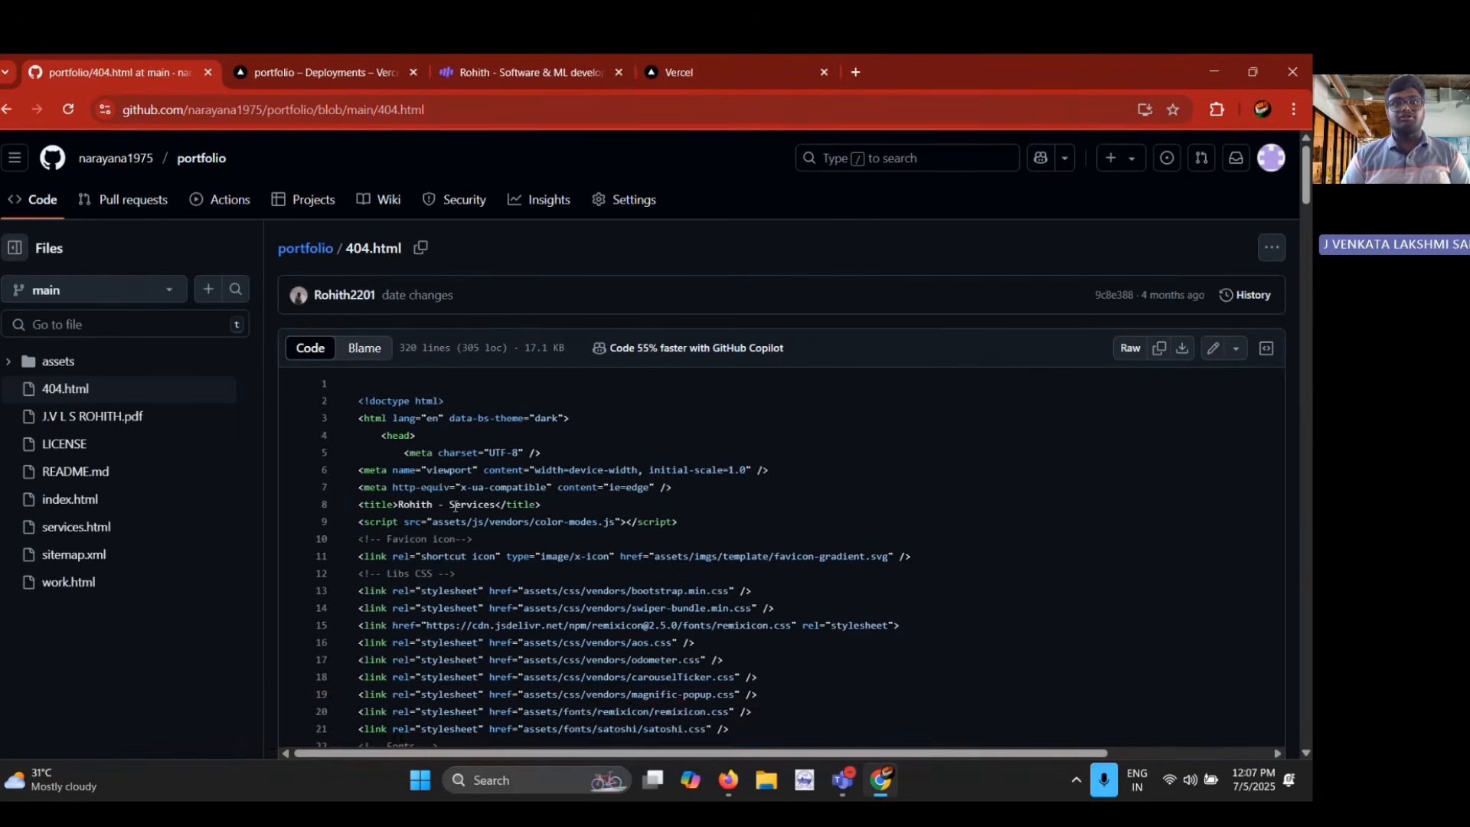
pyautogui.press('t')
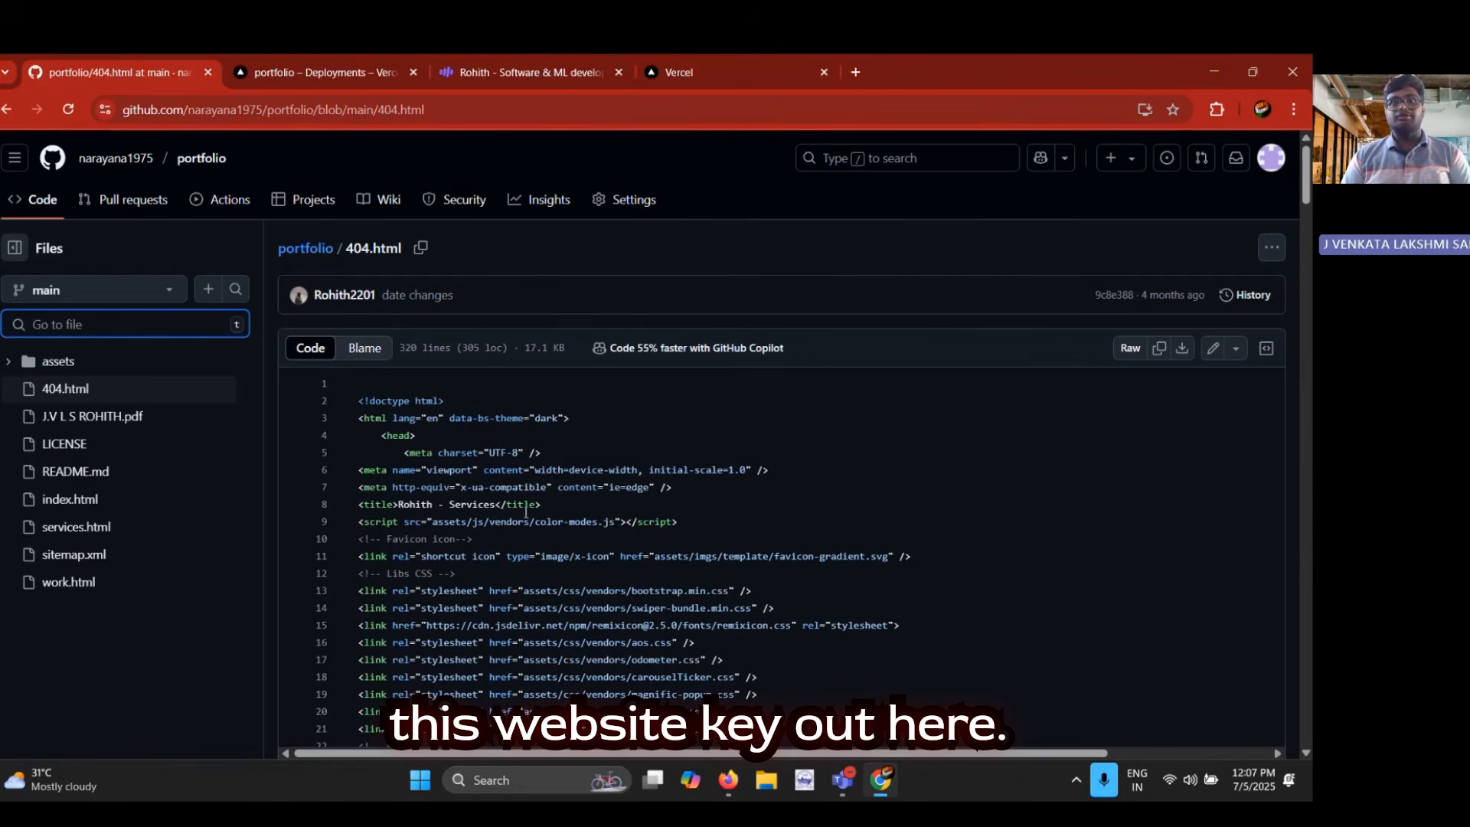
pyautogui.click(1213, 348)
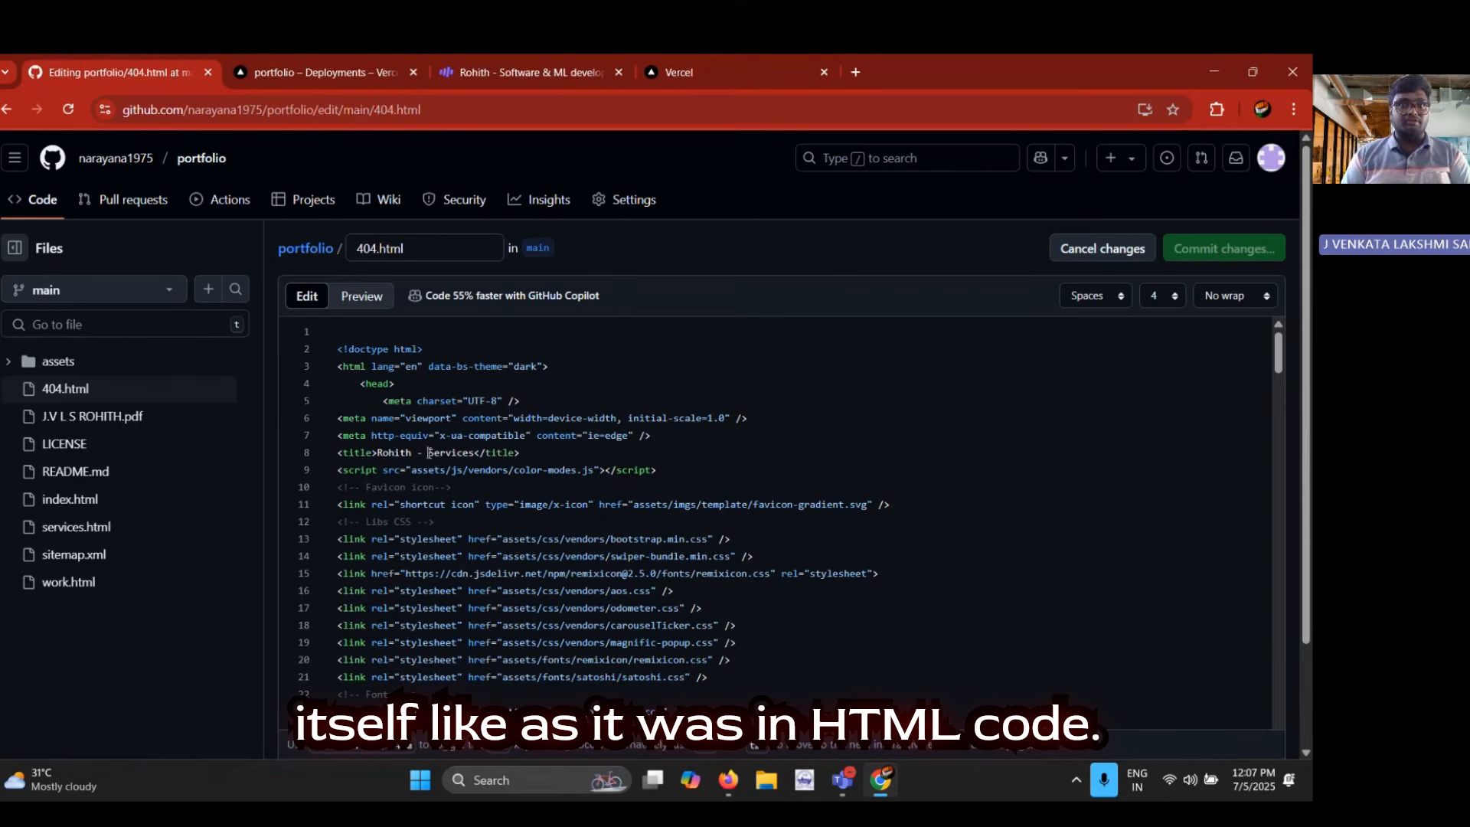
pyautogui.click(429, 453)
pyautogui.write('t')
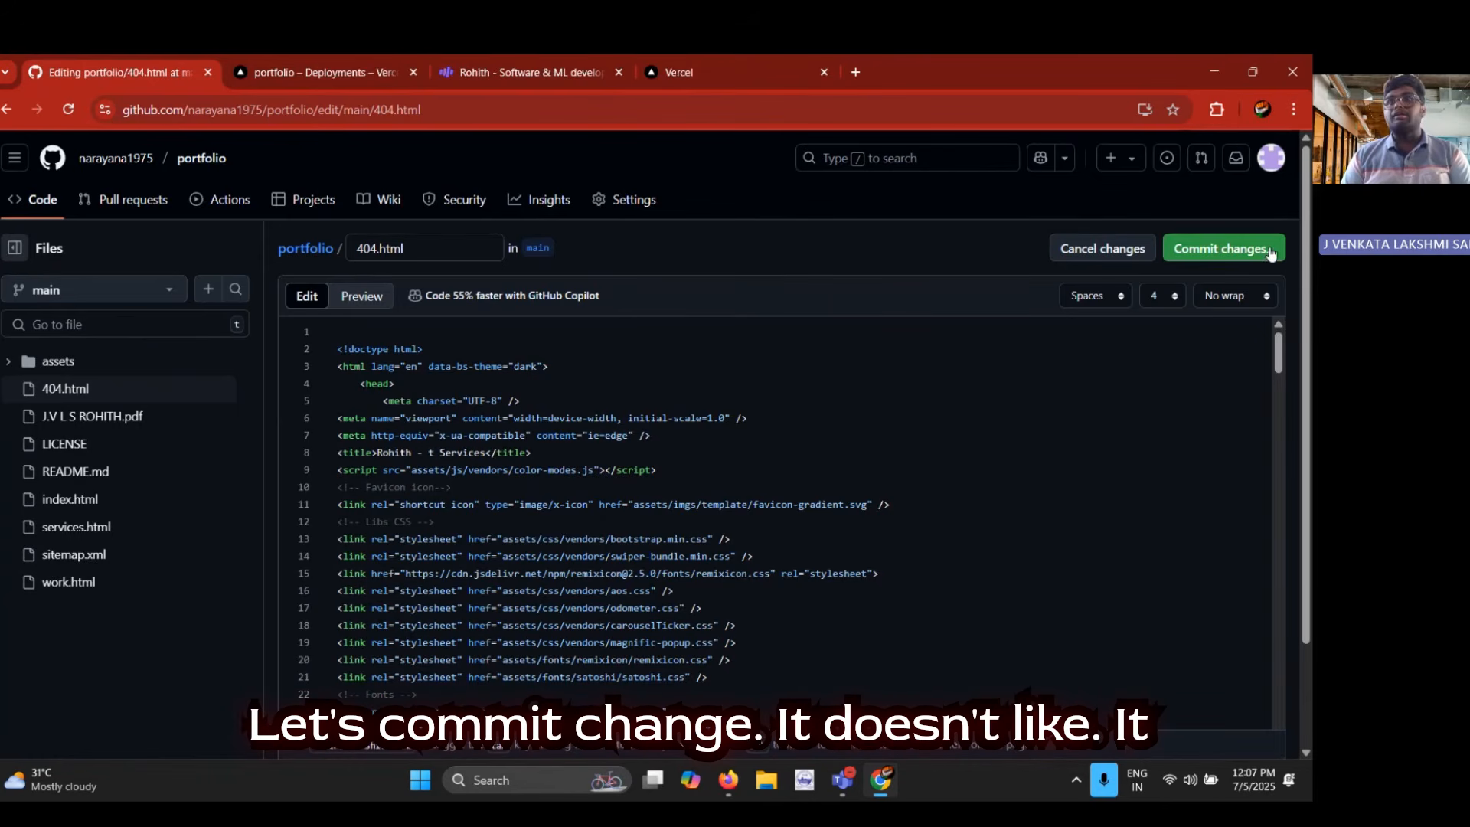
# Commit the 404.html edit to the main branch and return to the repository's main page
pyautogui.click(1271, 253)
pyautogui.click(826, 630)
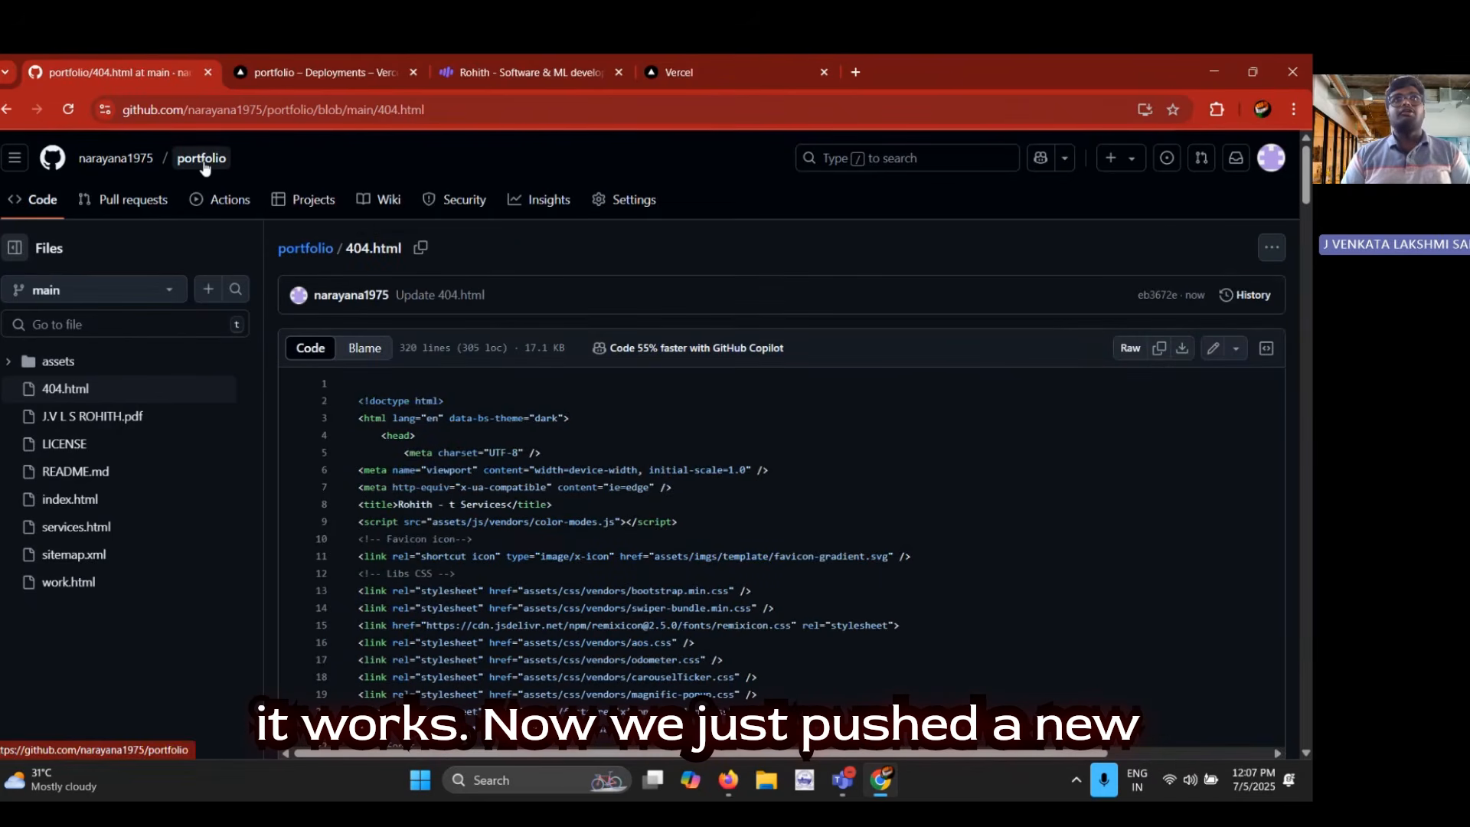
pyautogui.click(202, 159)
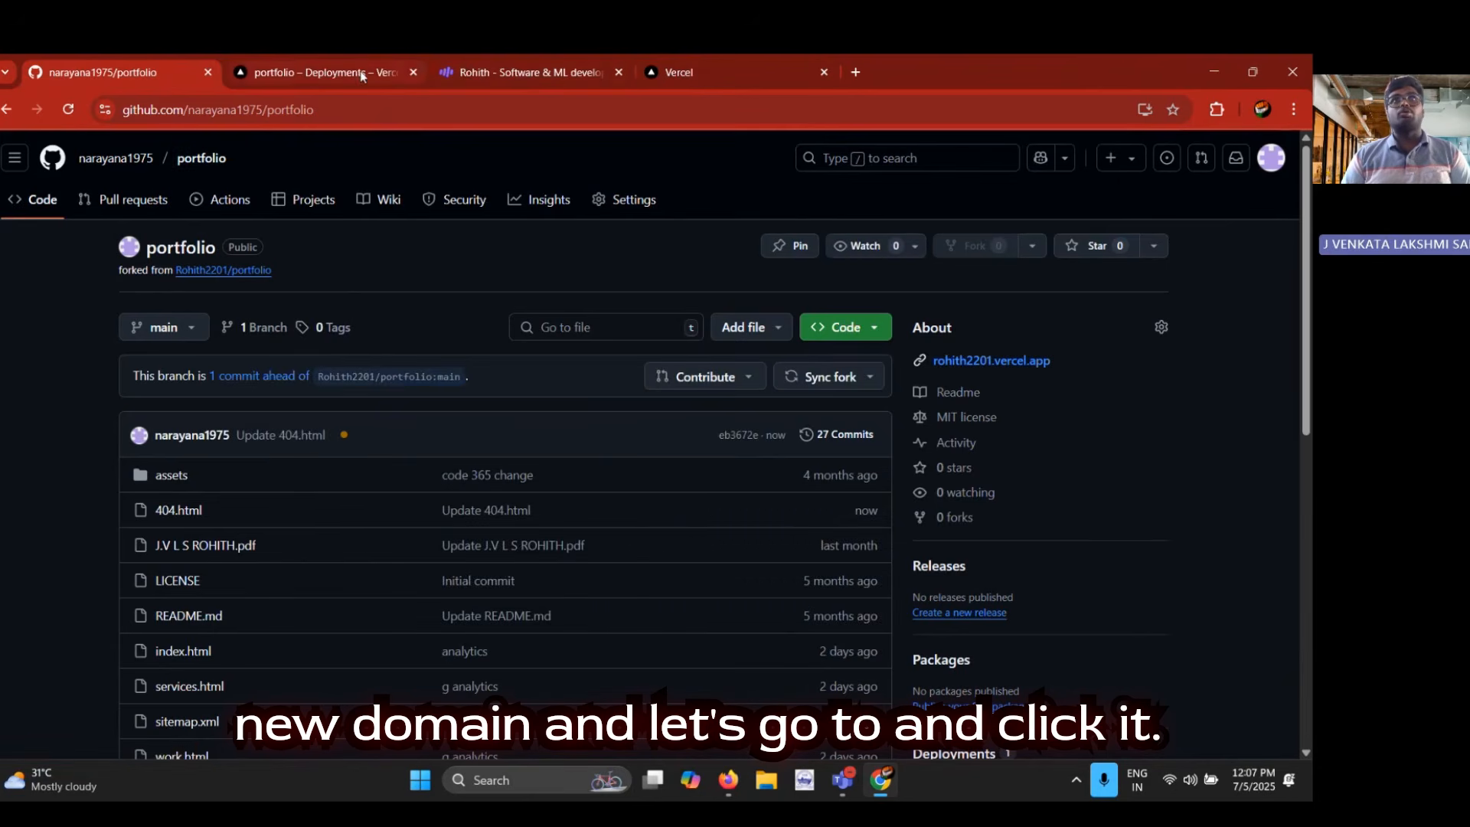
# Check the new deployment in Vercel's deployments list and view the rollback options for the older deployment without applying any
pyautogui.click(336, 72)
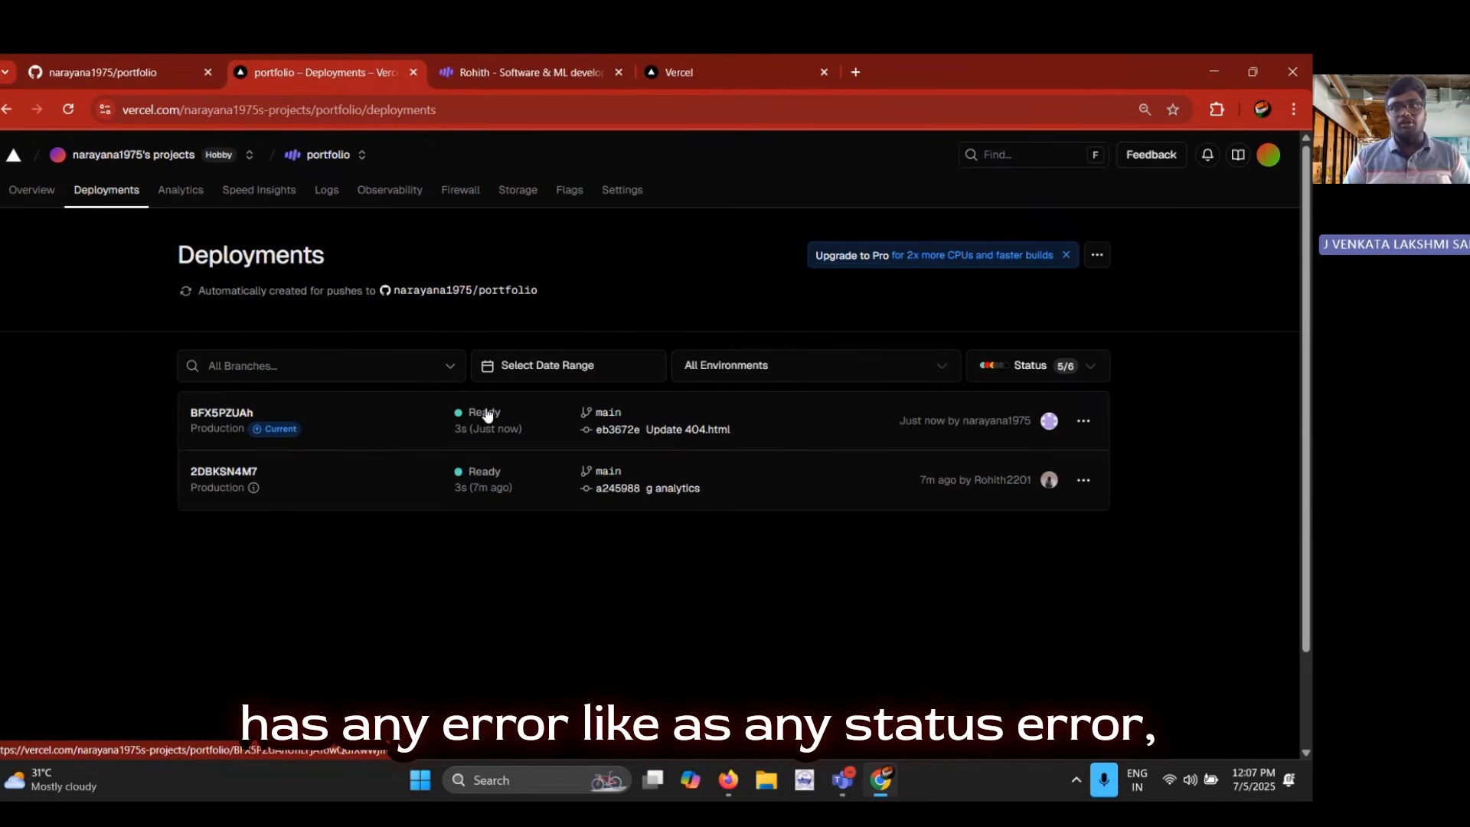
pyautogui.click(1084, 480)
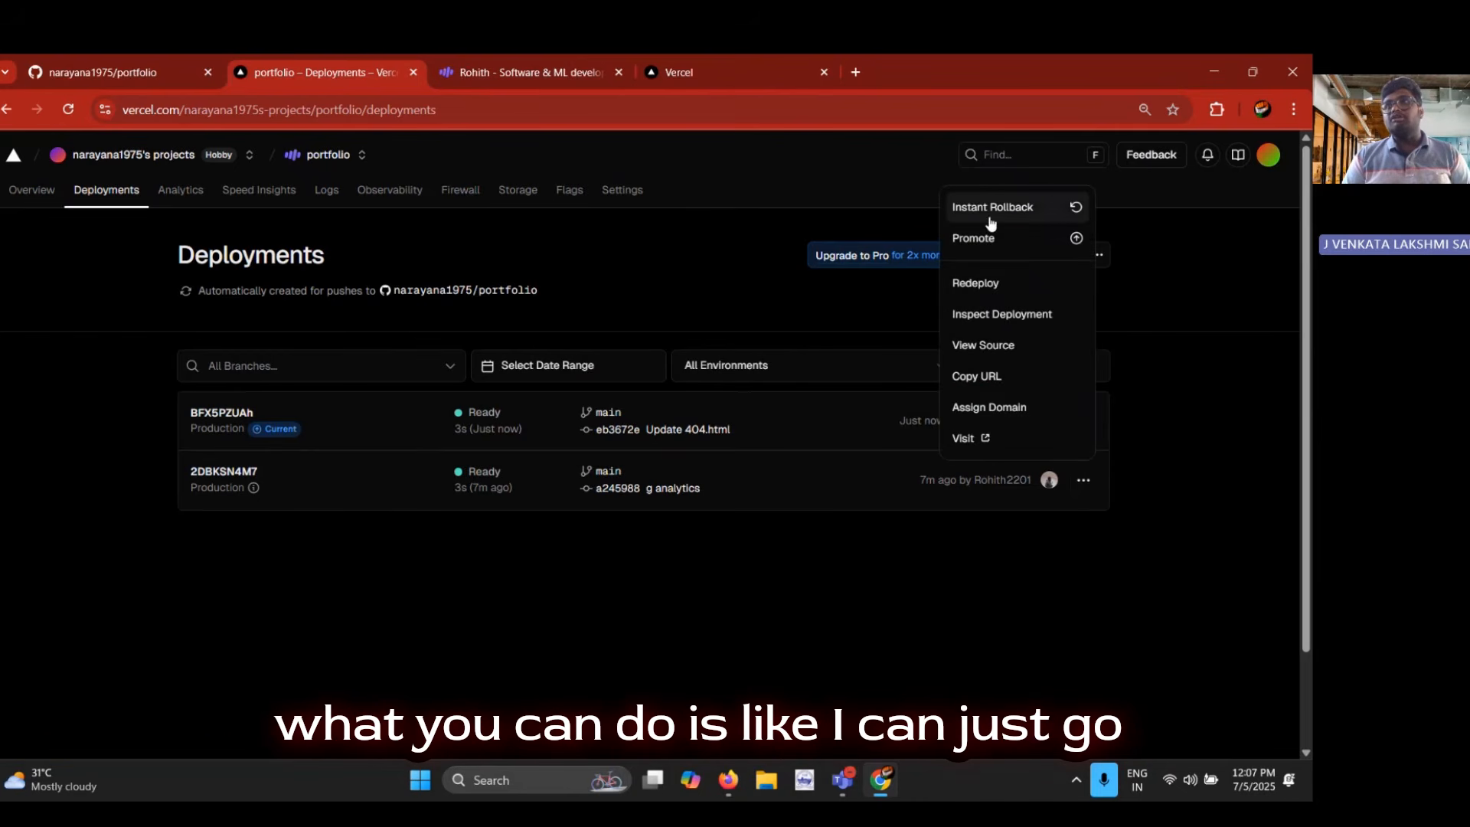
pyautogui.click(978, 590)
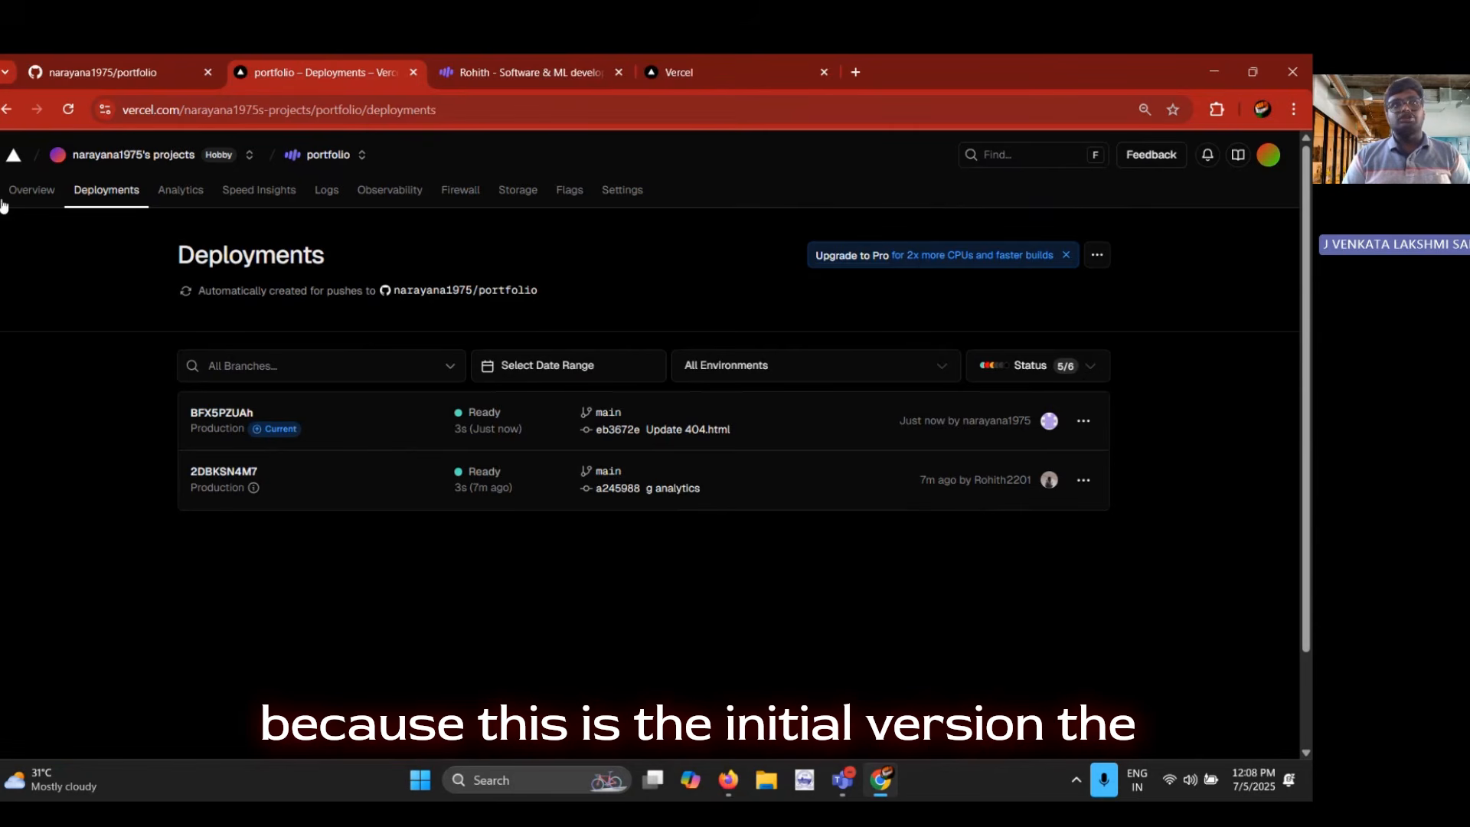
pyautogui.click(64, 86)
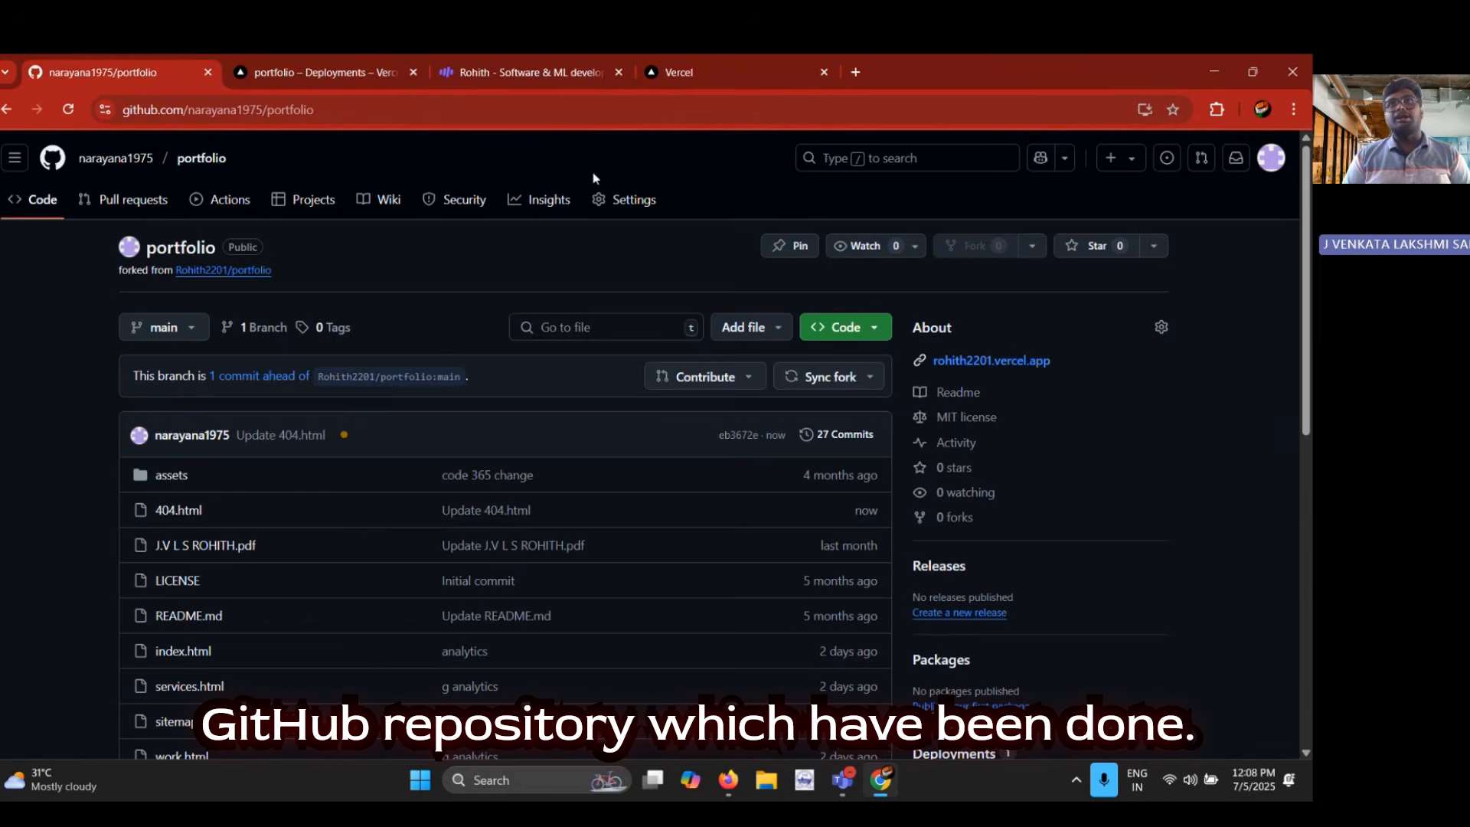
pyautogui.click(303, 59)
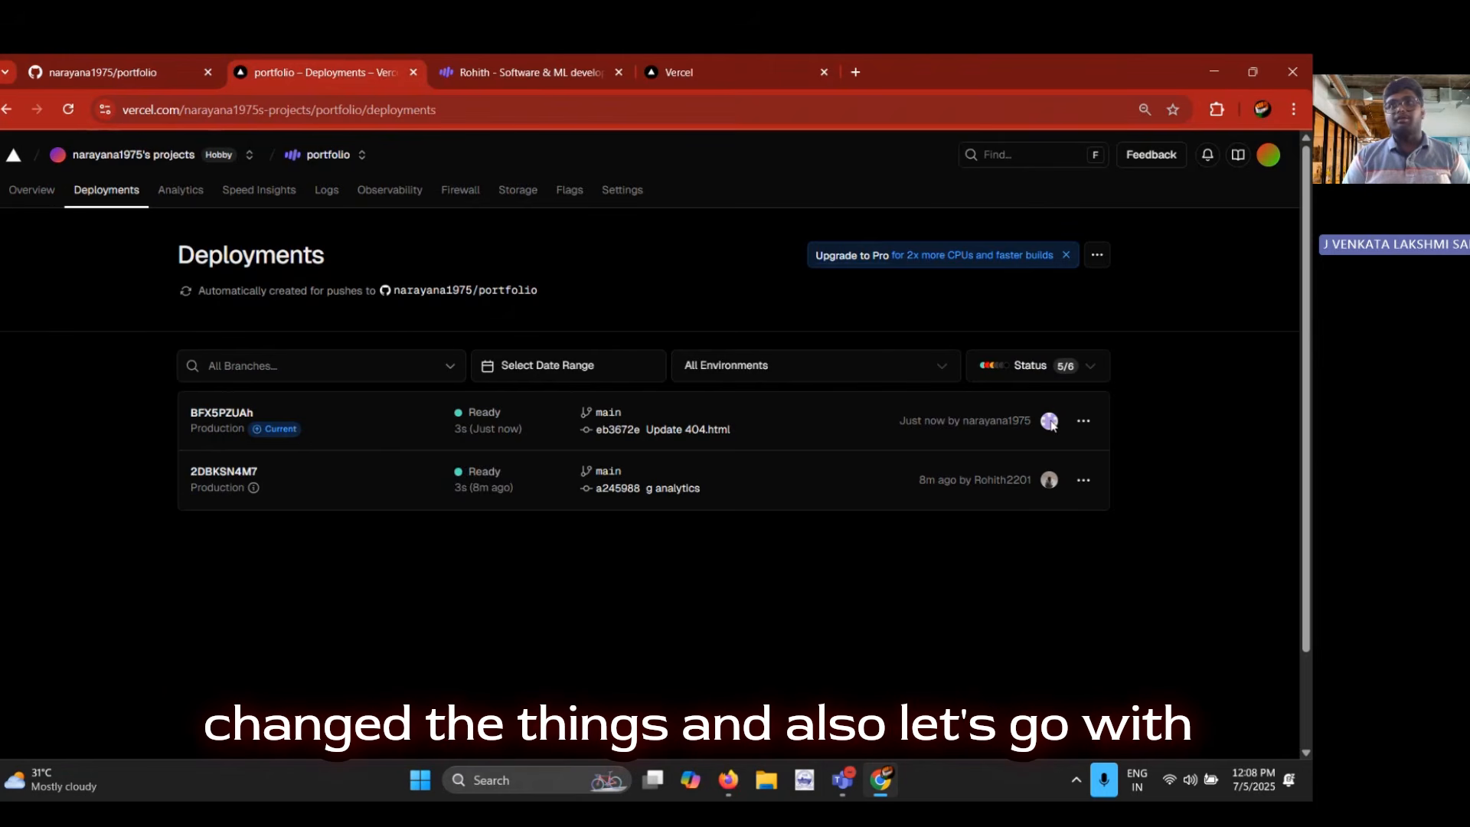
# Review the project overview in Vercel, open the live portfolio site from it, and load the site's /404 page
pyautogui.click(32, 192)
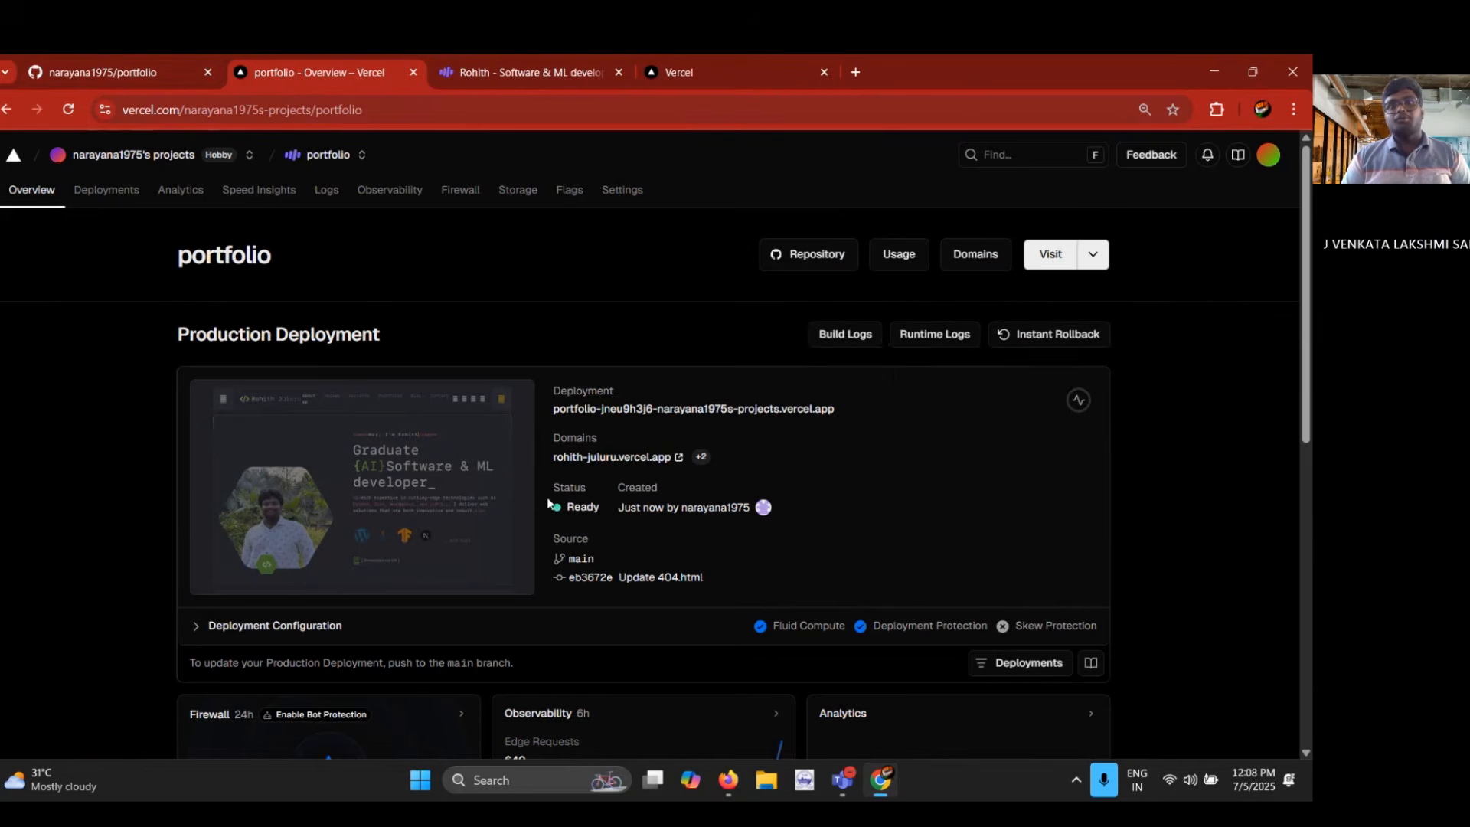
pyautogui.scroll(-3, 545, 502)
pyautogui.scroll(-6, 527, 484)
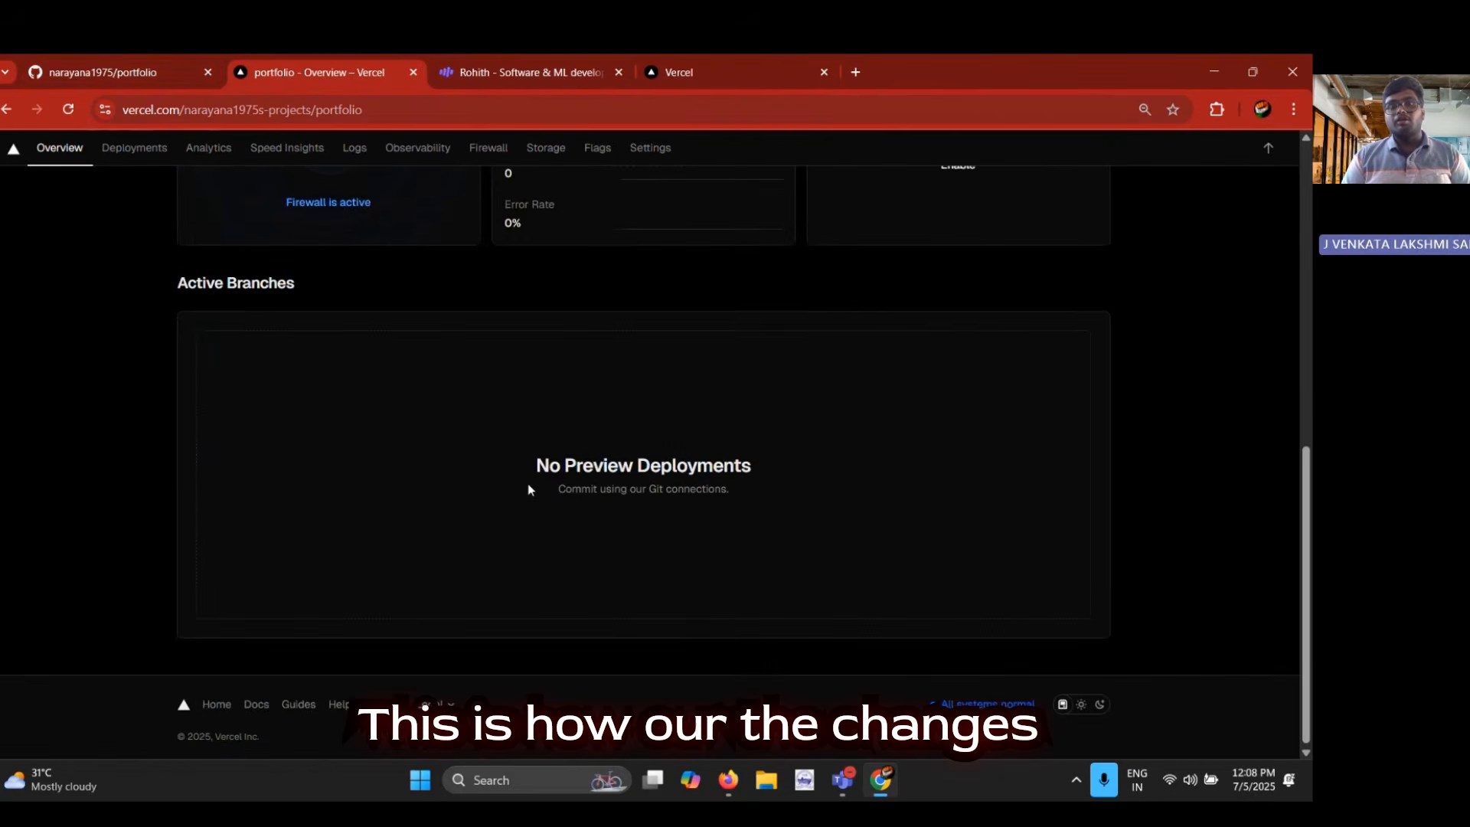
pyautogui.scroll(10, 527, 484)
pyautogui.click(444, 480)
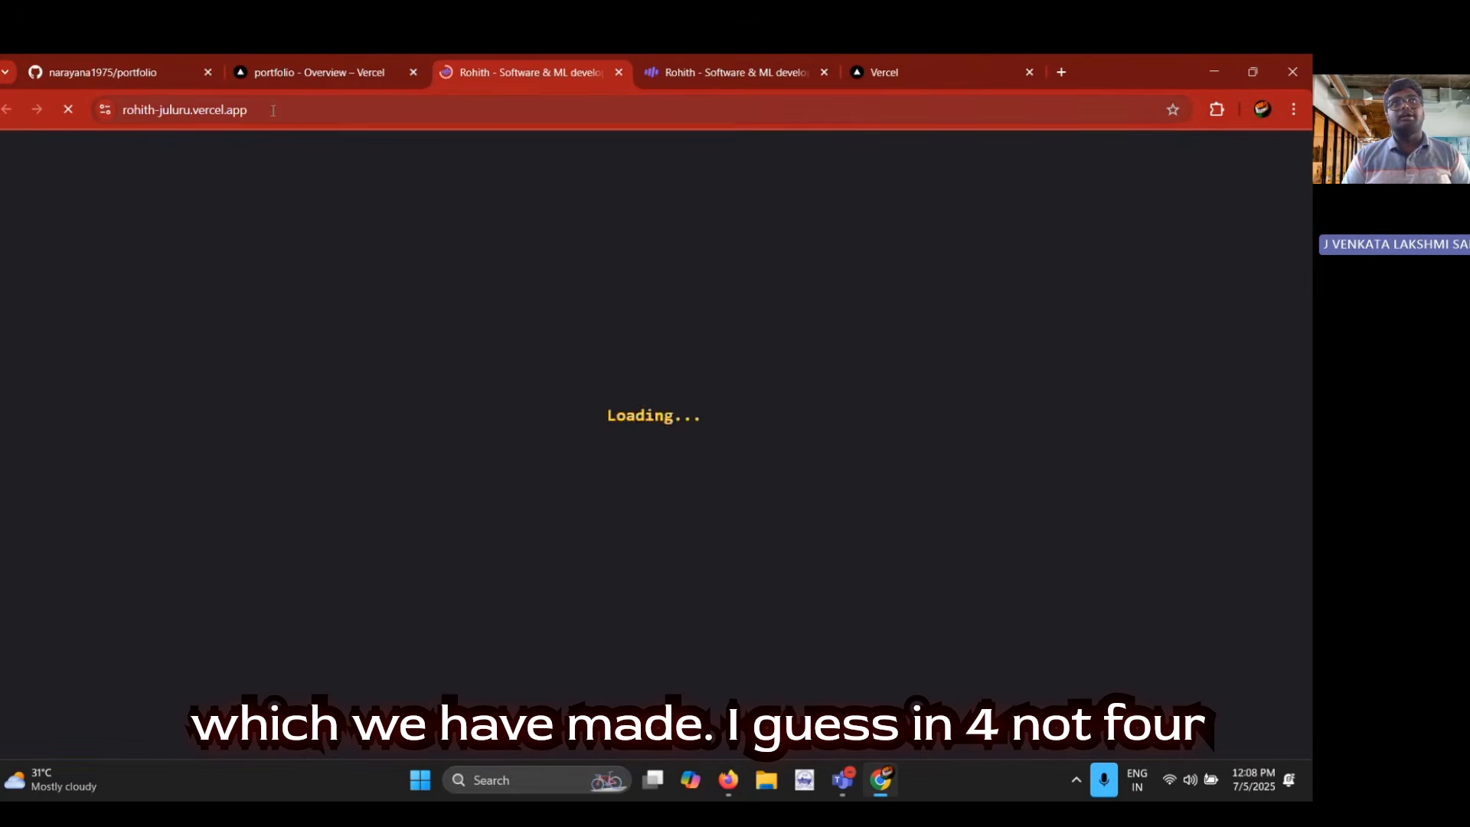
pyautogui.click(278, 112)
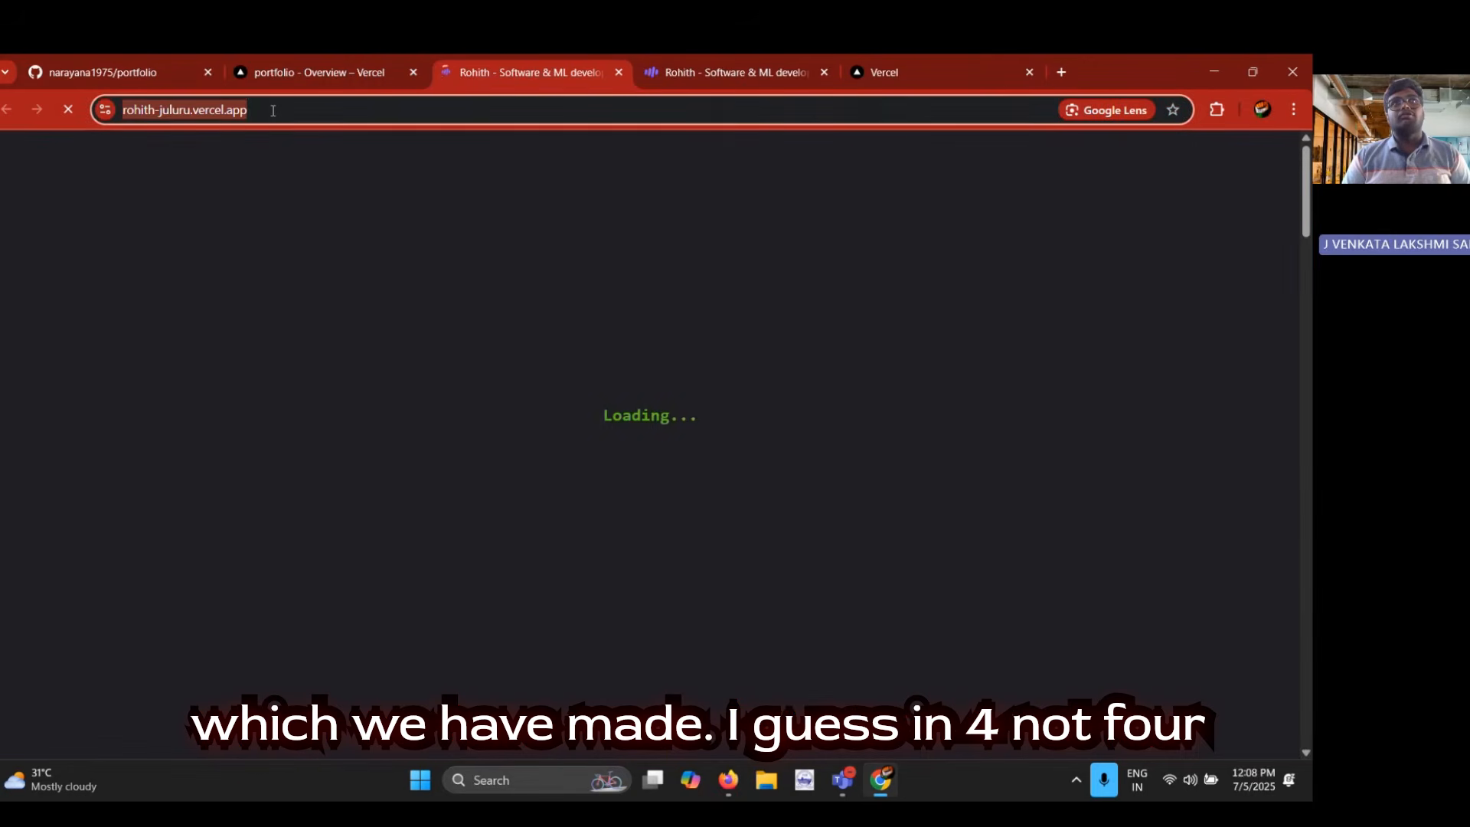
pyautogui.click(278, 113)
pyautogui.write('/404')
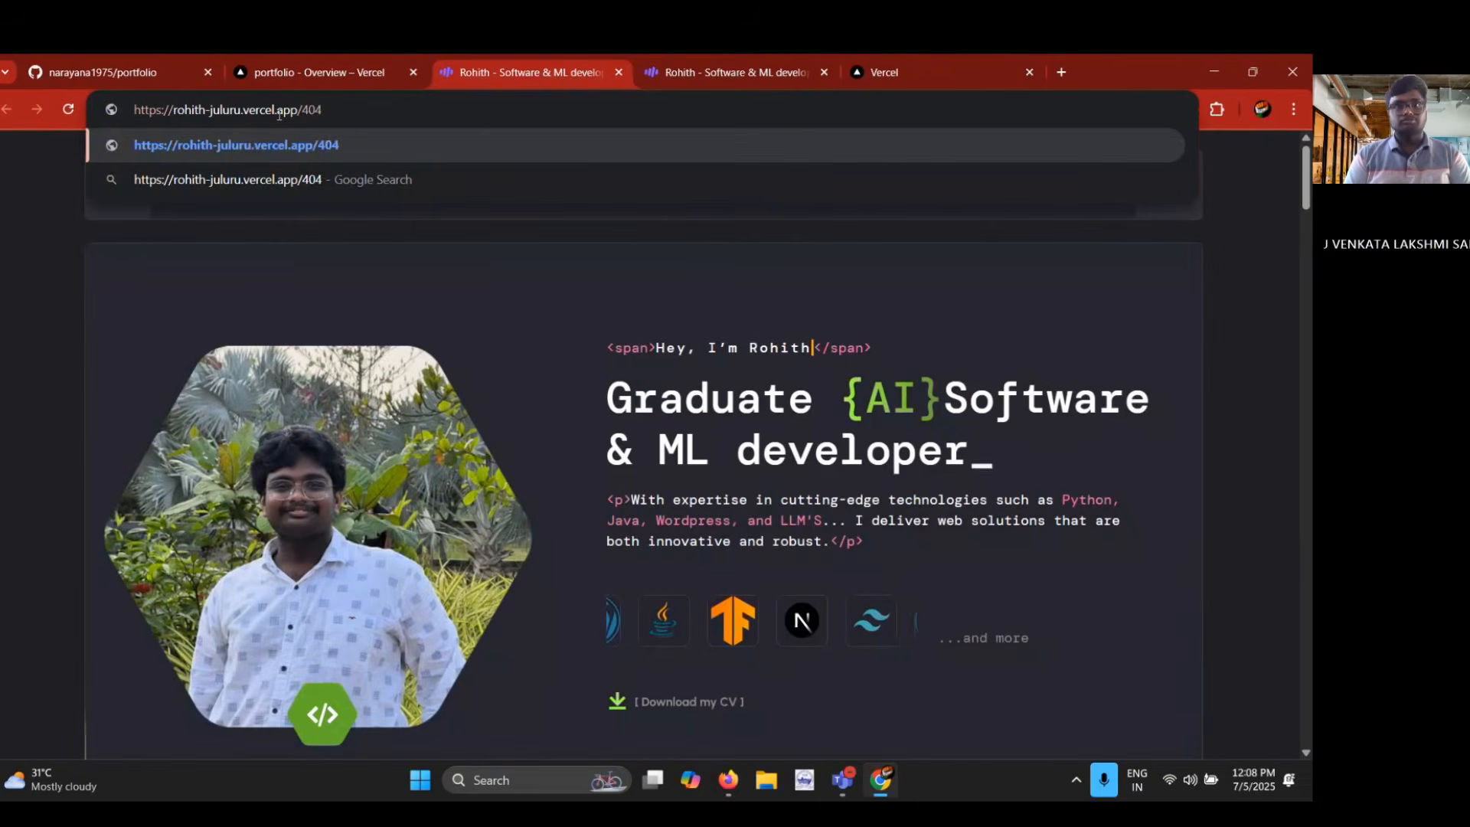
pyautogui.press('Return')
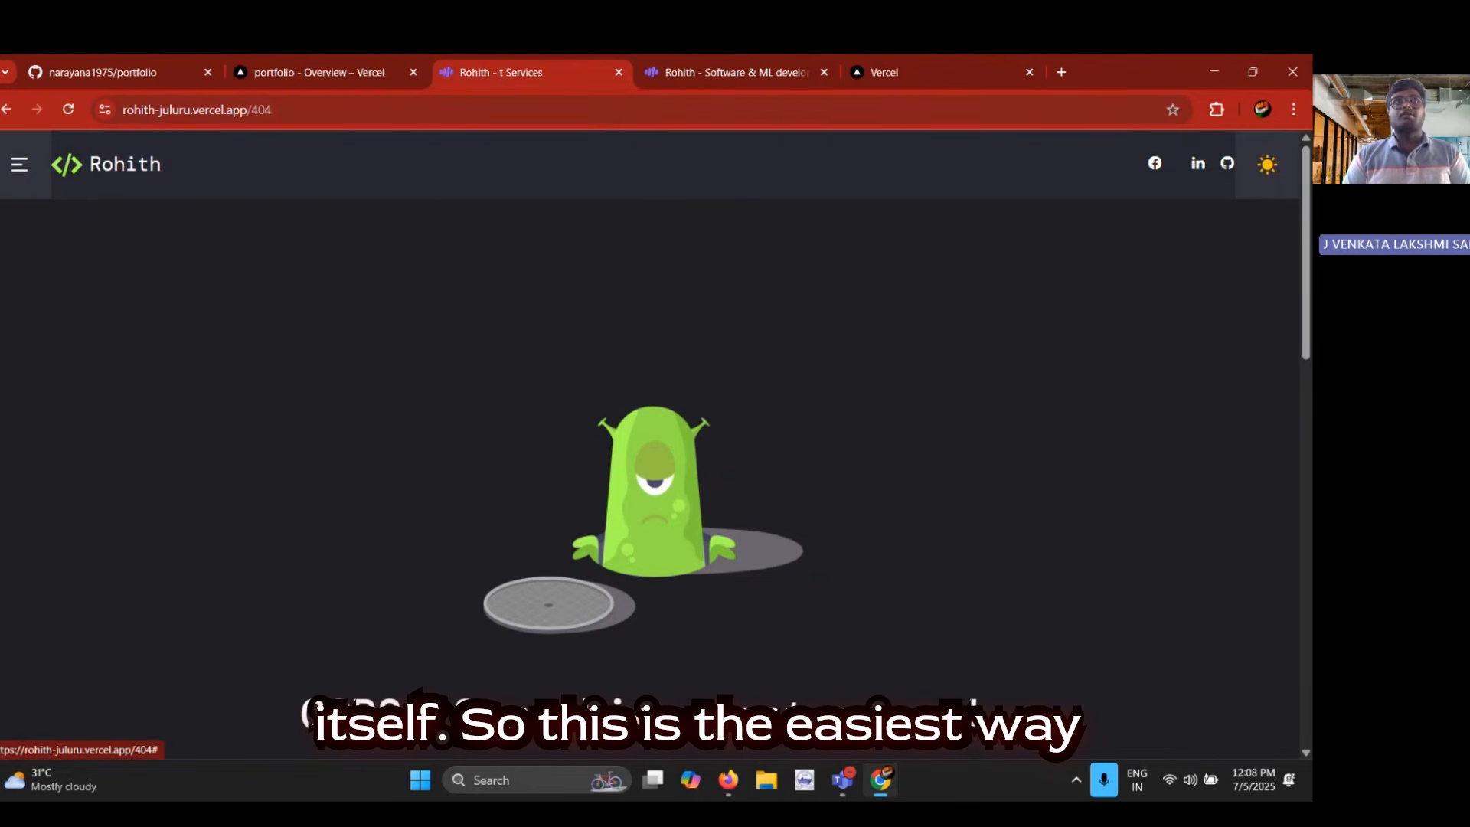
# Go back to the portfolio's home page and close both open copies of the live site
pyautogui.click(7, 109)
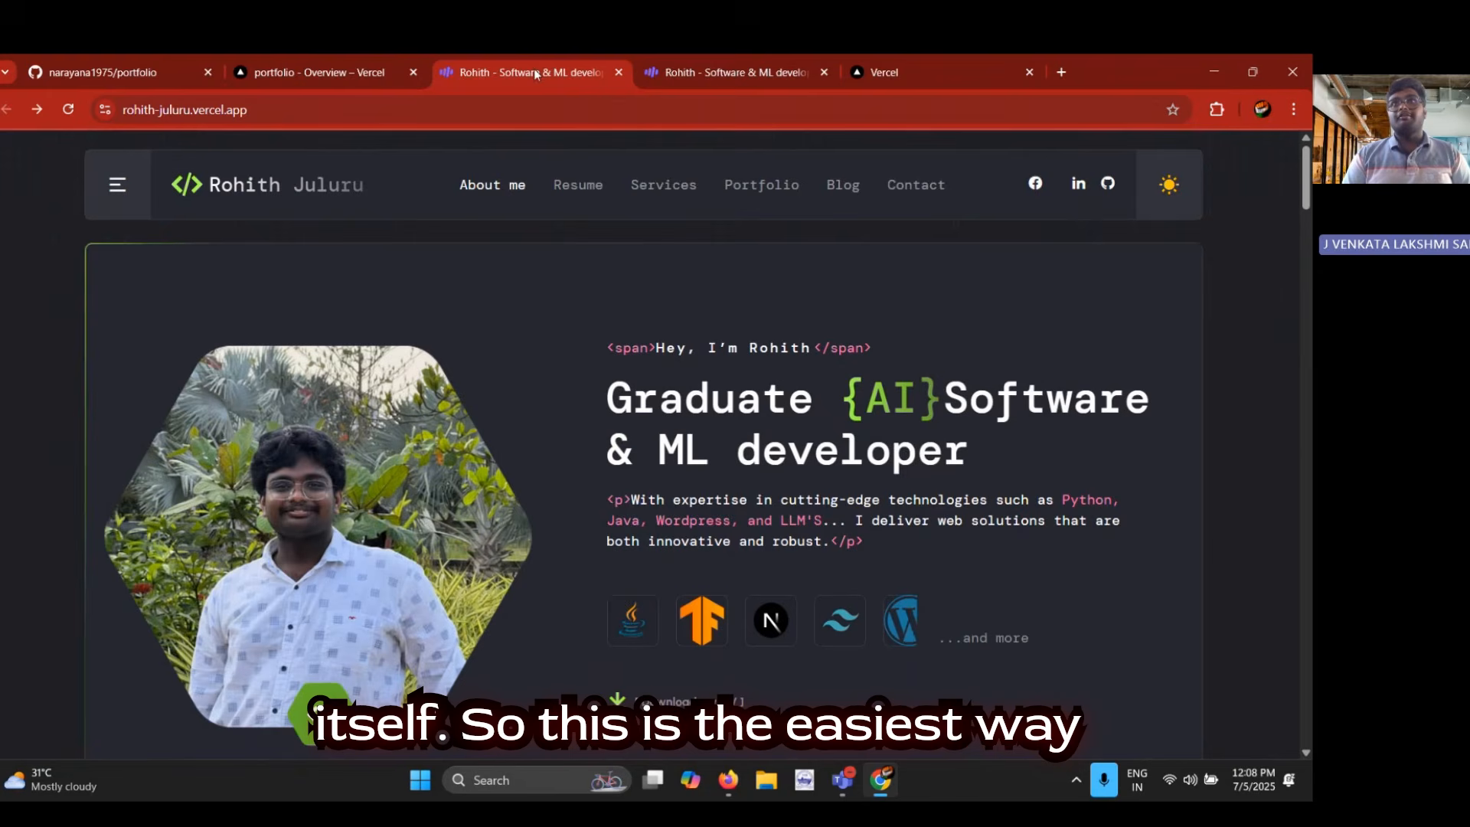
pyautogui.click(619, 73)
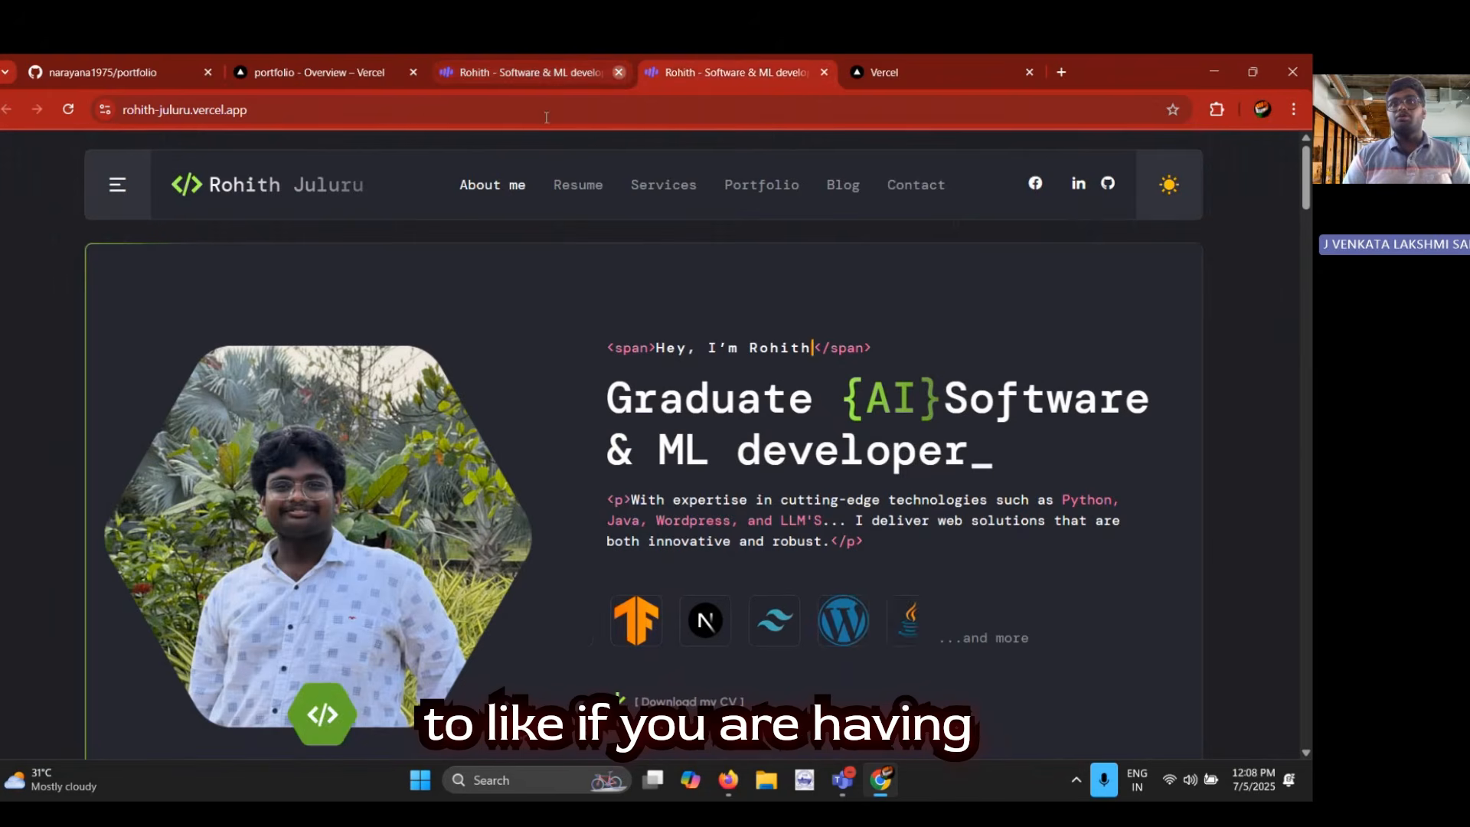
pyautogui.click(619, 72)
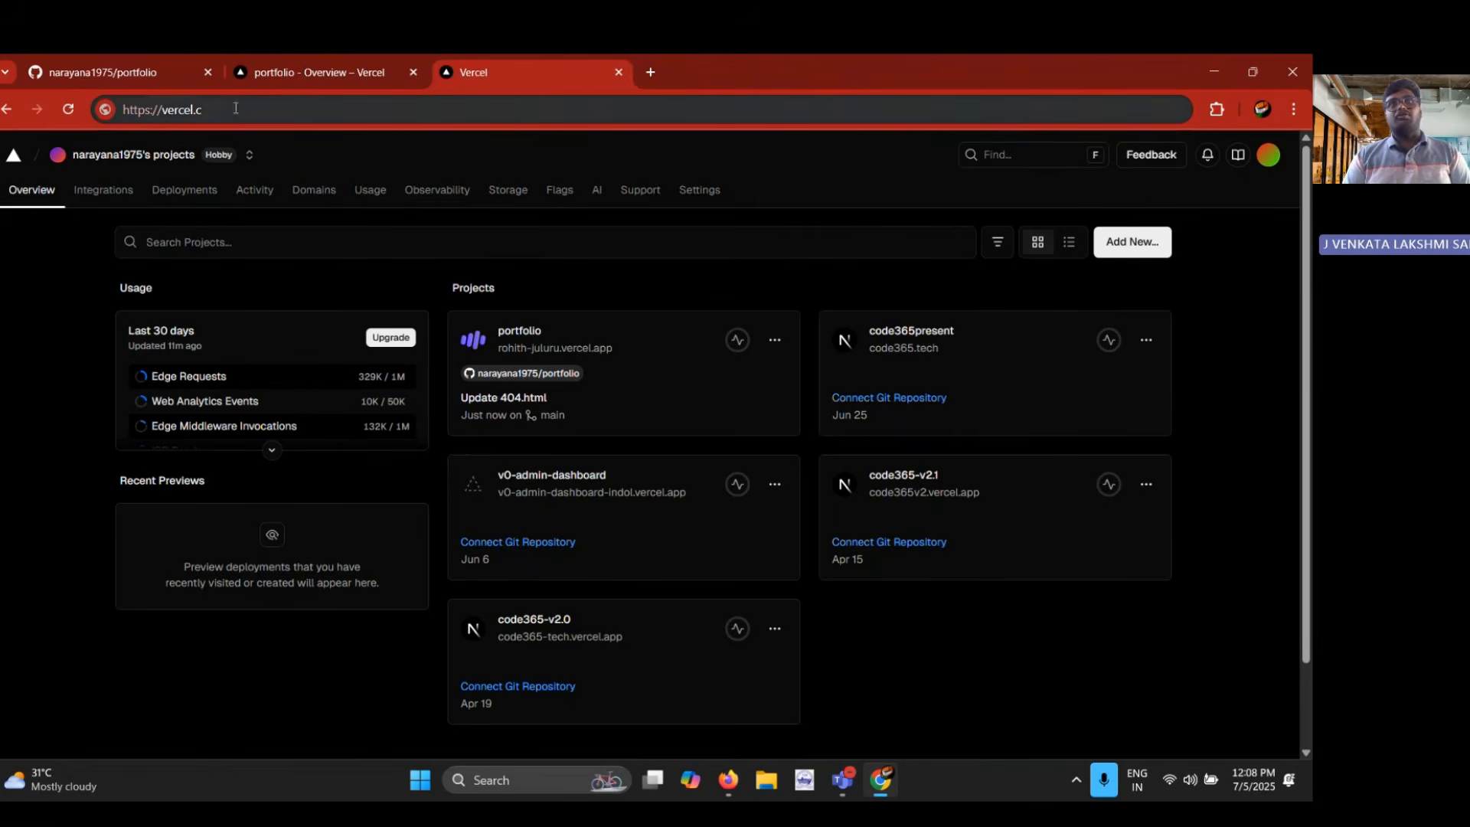